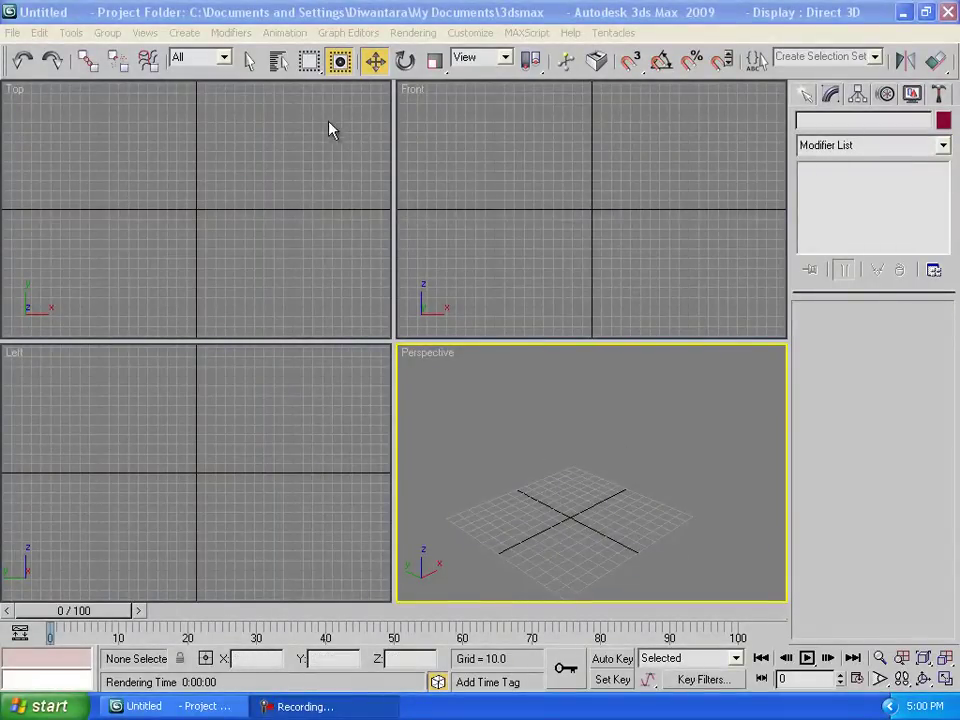
# Pan and zoom the Perspective view over the ground grid and switch to Select and Move
pyautogui.click(460, 12)
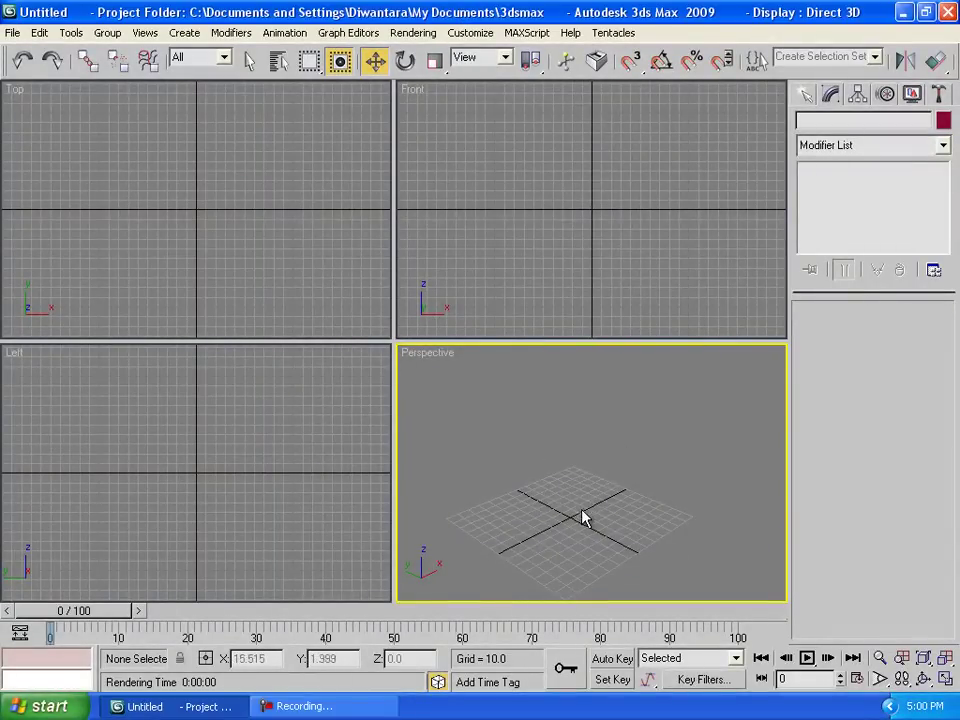
pyautogui.moveTo(583, 514); pyautogui.dragTo(617, 488, button='middle')
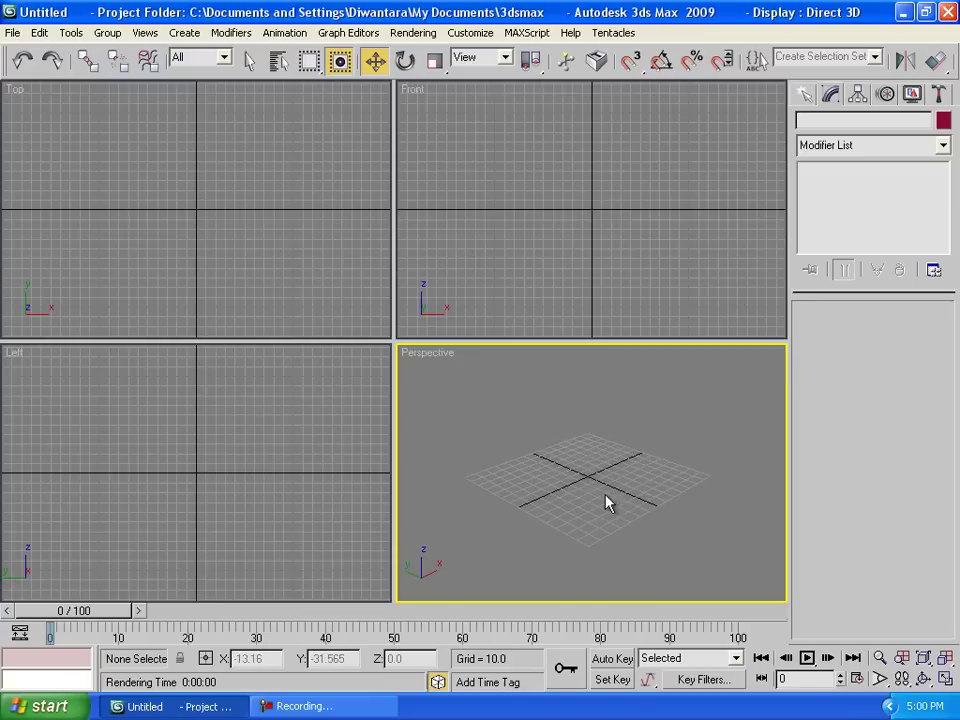
pyautogui.scroll(5, 591, 477)
pyautogui.scroll(-3, 596, 490)
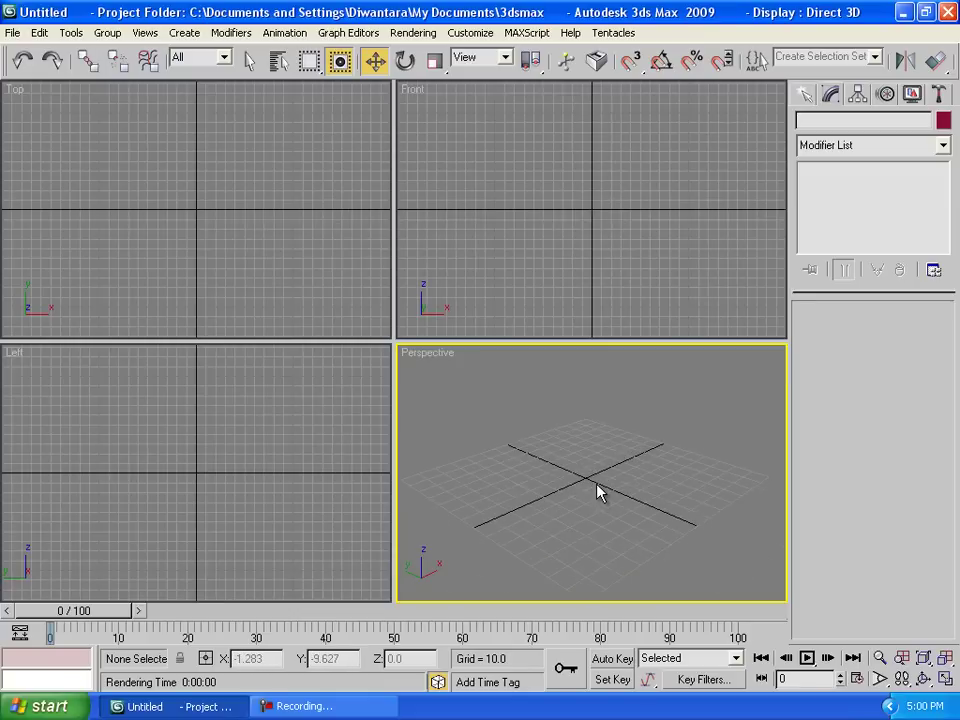
pyautogui.moveTo(597, 491); pyautogui.dragTo(611, 471, button='middle')
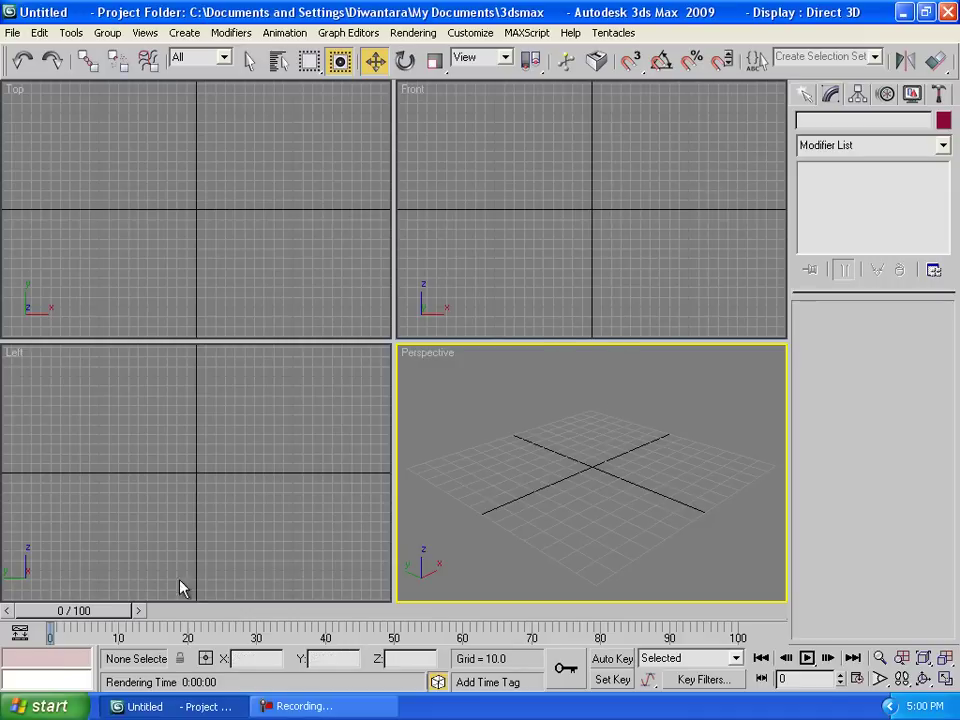
pyautogui.moveTo(100, 618)
pyautogui.mouseDown()
pyautogui.moveTo(583, 628)
pyautogui.moveTo(712, 617)
pyautogui.moveTo(100, 610)
pyautogui.mouseUp()
pyautogui.press('w')
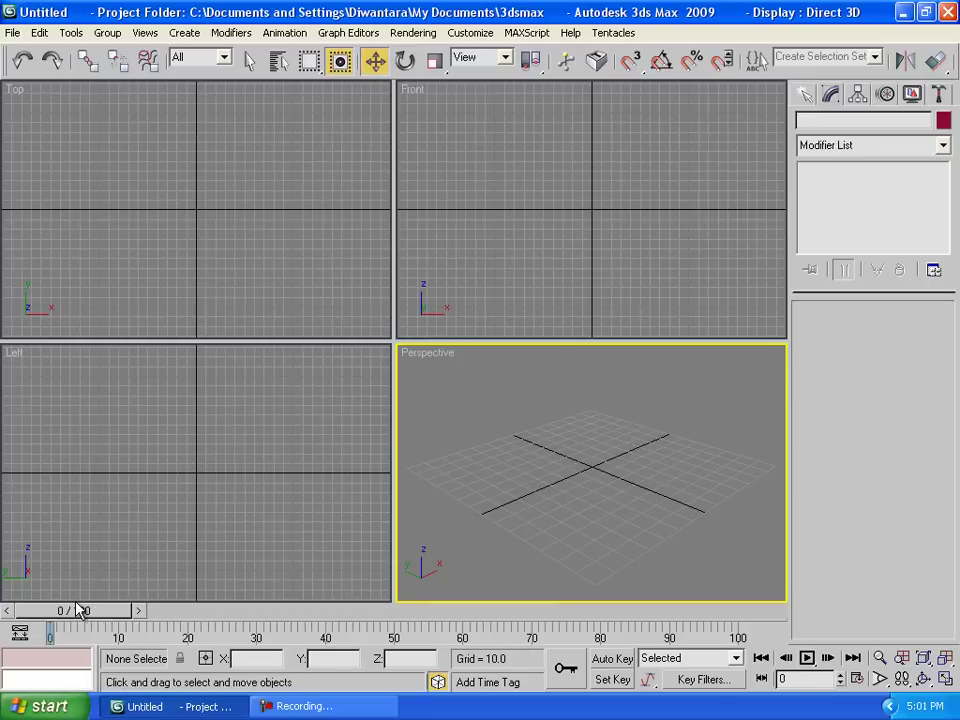
# Create Plane01, a 4×4-segment Standard Primitive plane, across the ground grid
pyautogui.click(805, 96)
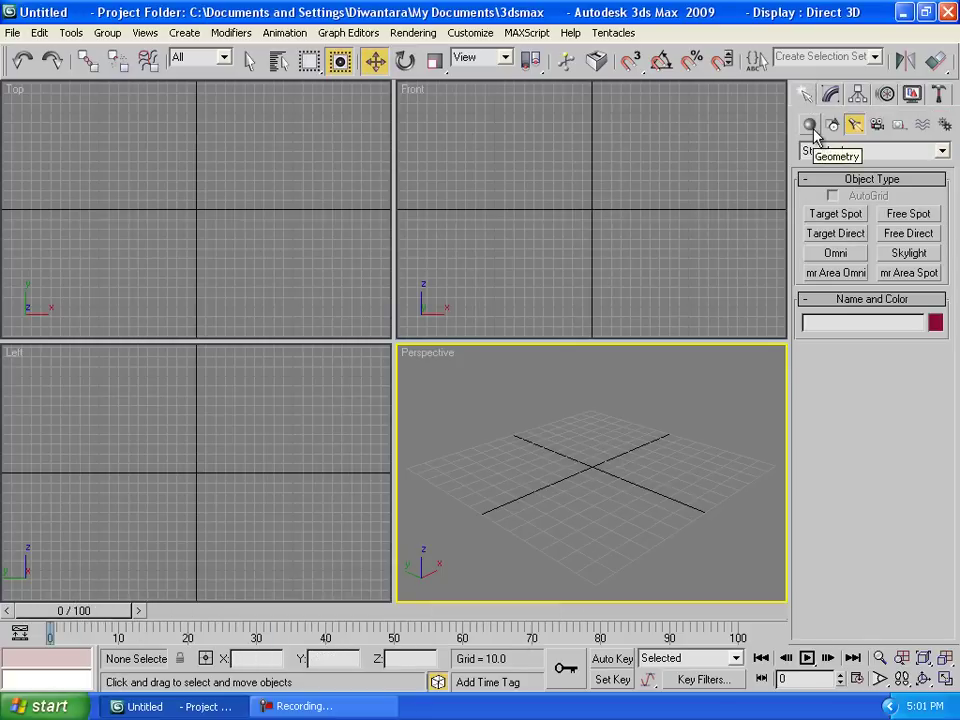
pyautogui.click(811, 125)
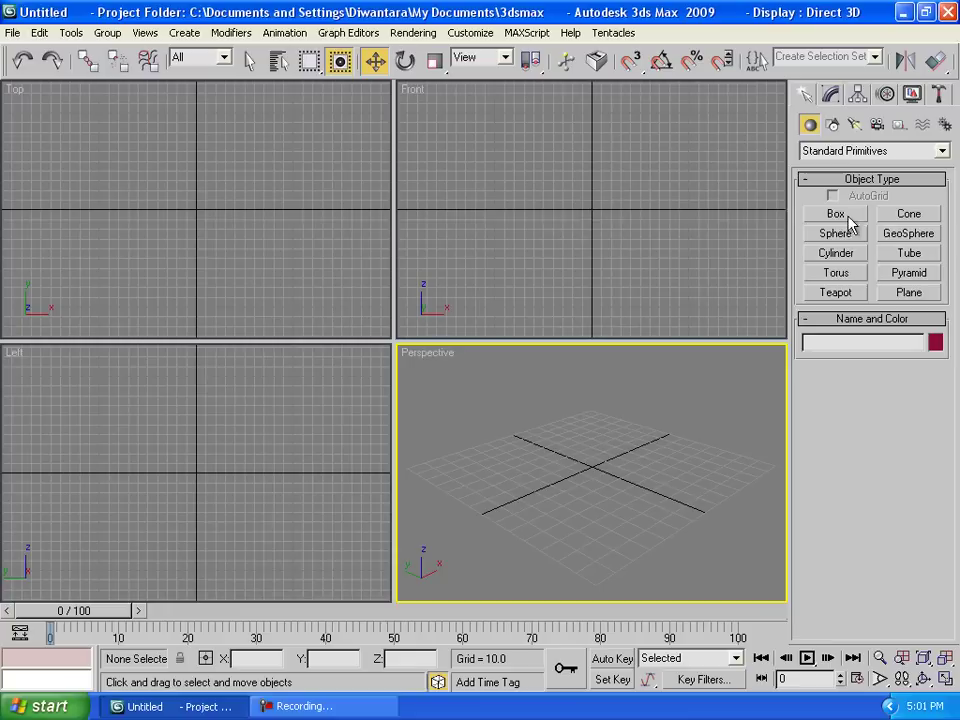
pyautogui.click(908, 292)
pyautogui.scroll(-3, 542, 473)
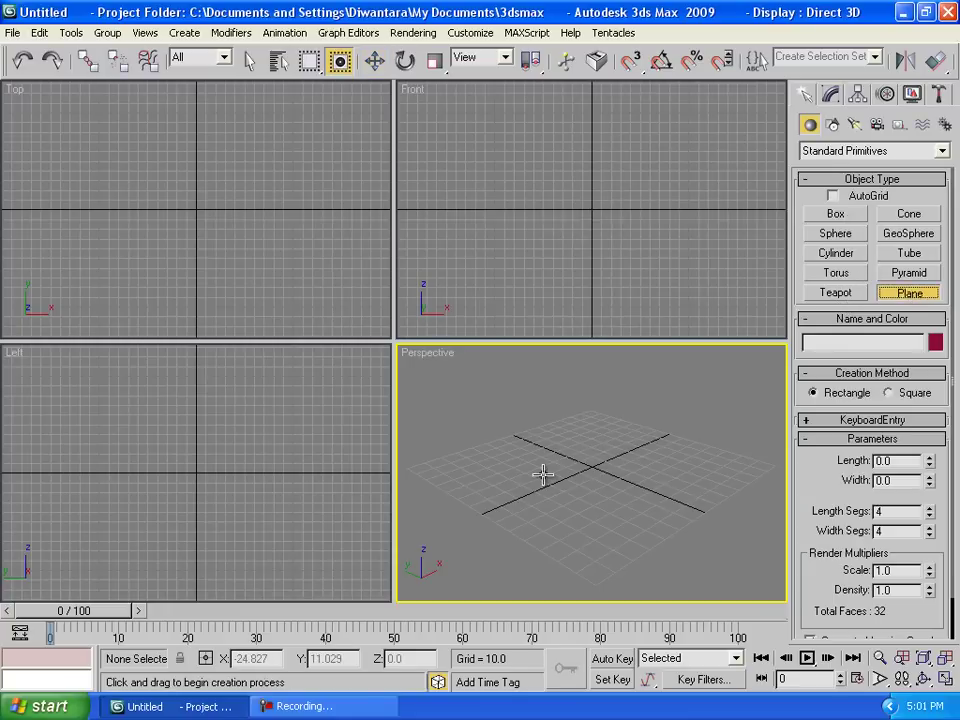
pyautogui.moveTo(427, 459); pyautogui.dragTo(788, 447)
# Build Box01 with AutoGrid on the plane, sized 92.4 × 111.178 × 7.734
pyautogui.click(836, 216)
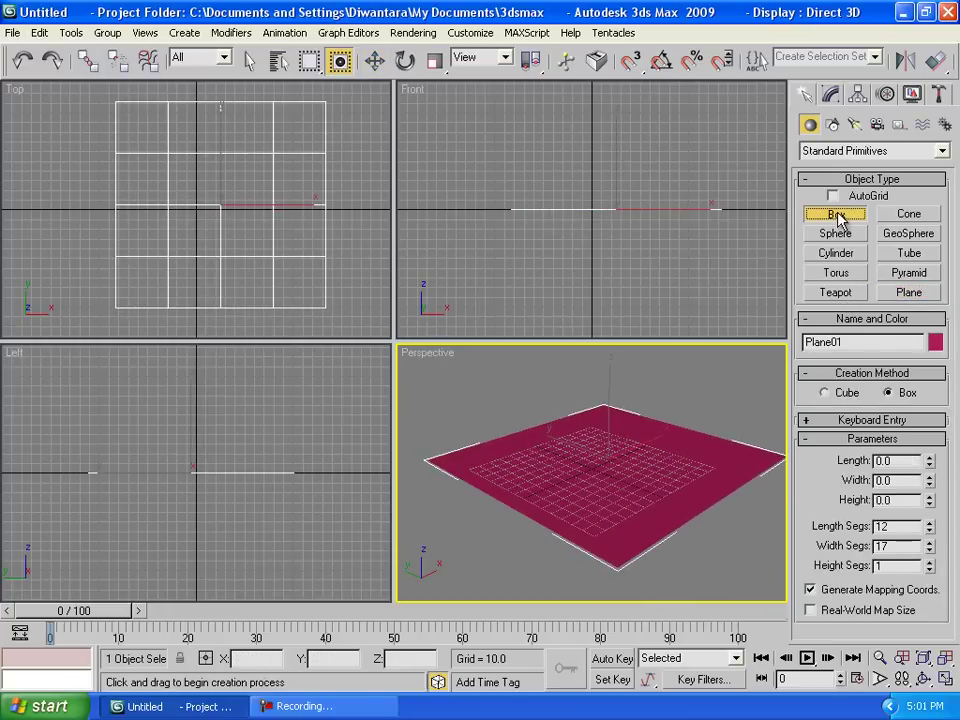
pyautogui.click(833, 196)
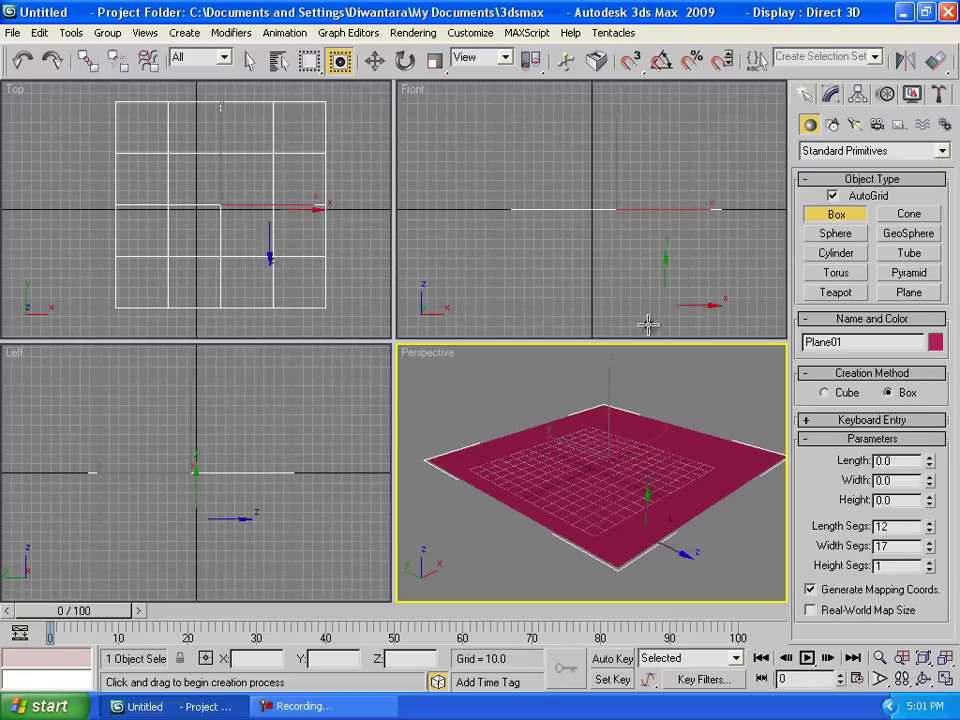
pyautogui.moveTo(526, 463); pyautogui.dragTo(697, 458)
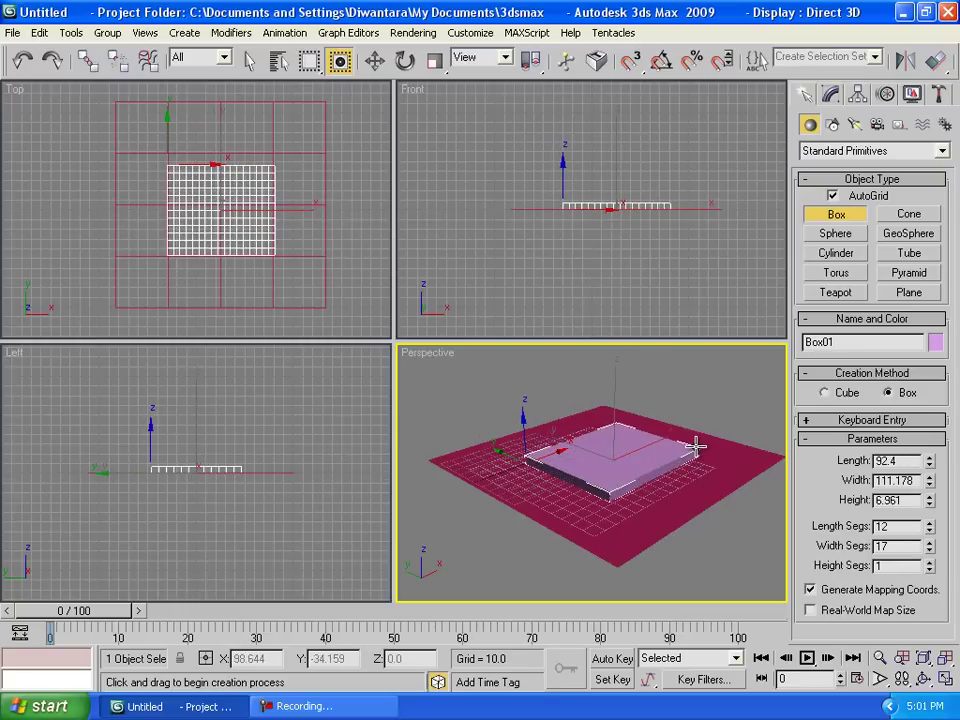
pyautogui.click(696, 372)
pyautogui.scroll(2, 660, 462)
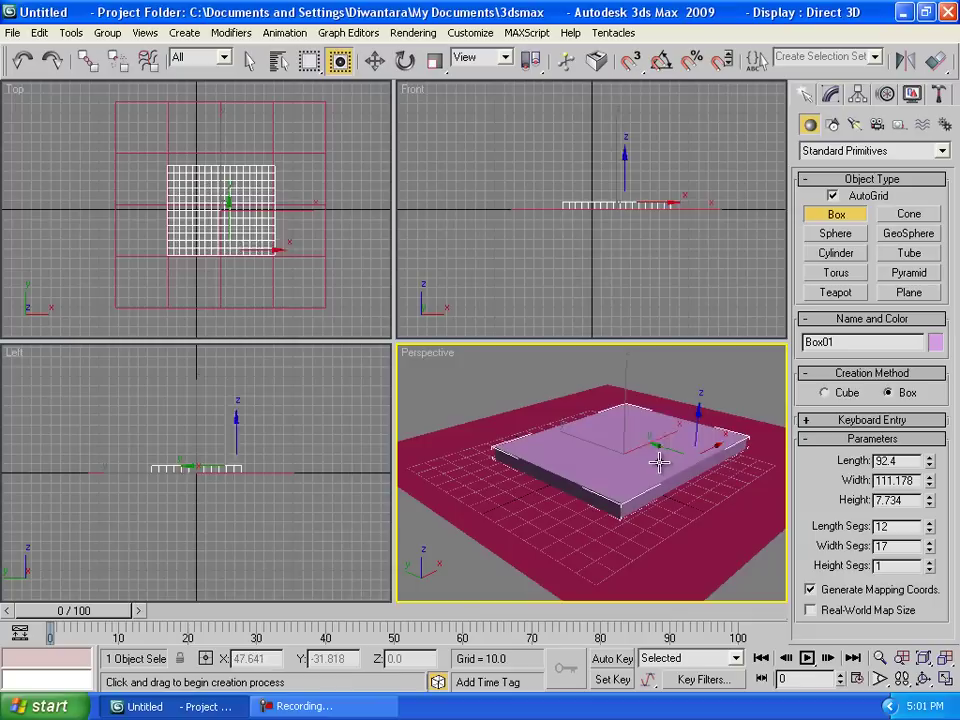
pyautogui.keyDown('alt'); pyautogui.moveTo(658, 456); pyautogui.dragTo(553, 473, button='middle'); pyautogui.keyUp('alt')
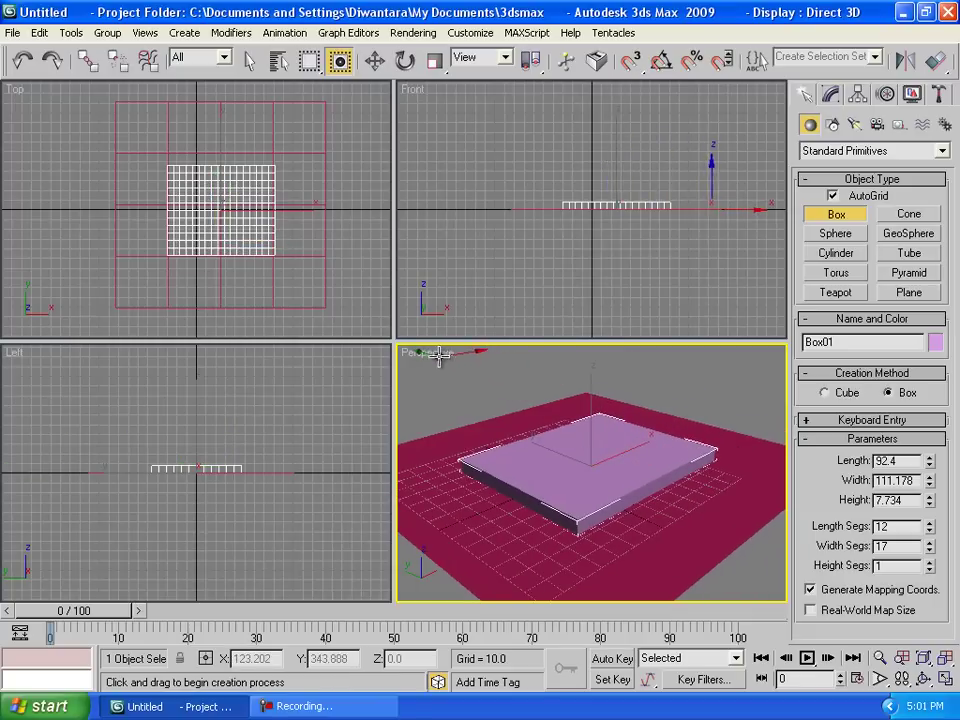
# Turn on Edged Faces in the Perspective view and set Box01's length segments to 12
pyautogui.rightClick(433, 351)
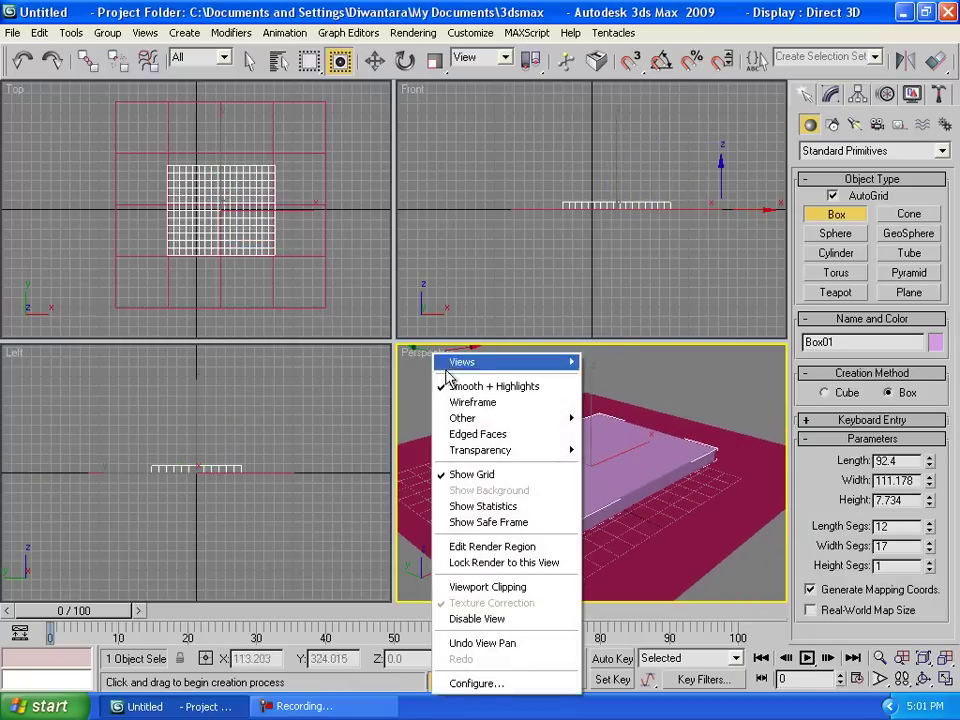
pyautogui.click(490, 441)
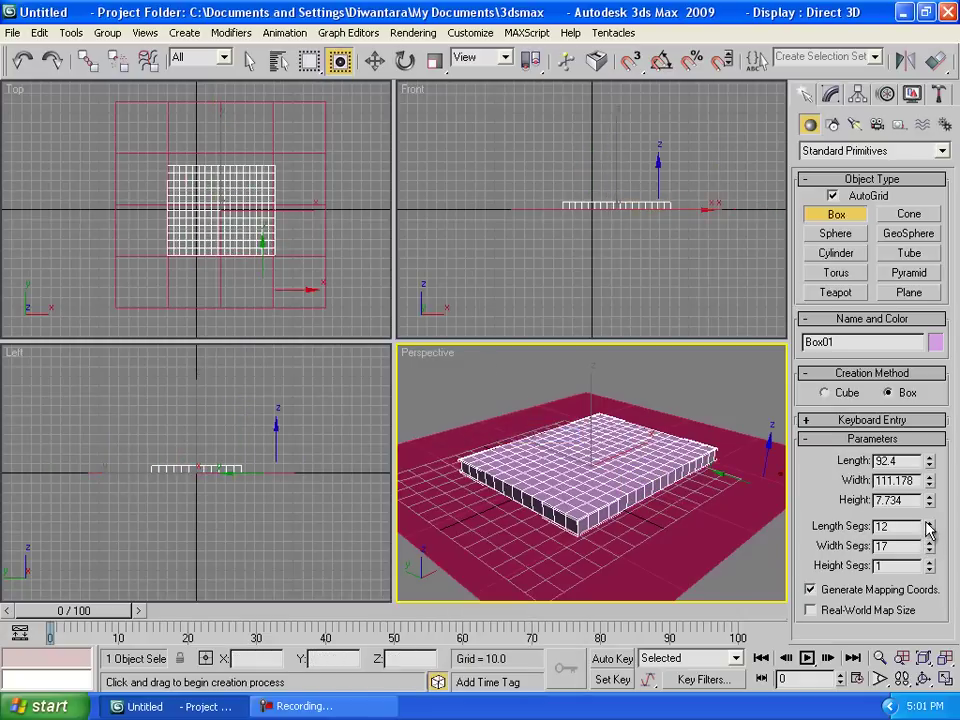
pyautogui.moveTo(928, 530); pyautogui.dragTo(930, 524)
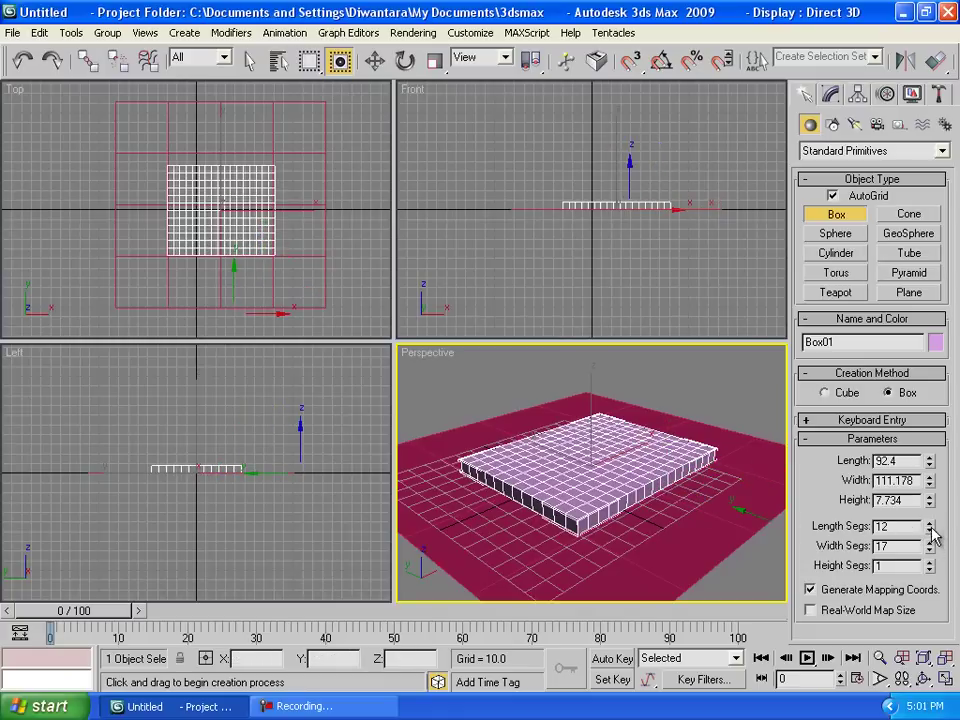
# Pan and orbit the Perspective view to look down on the box from above
pyautogui.moveTo(666, 516); pyautogui.dragTo(658, 568, button='middle')
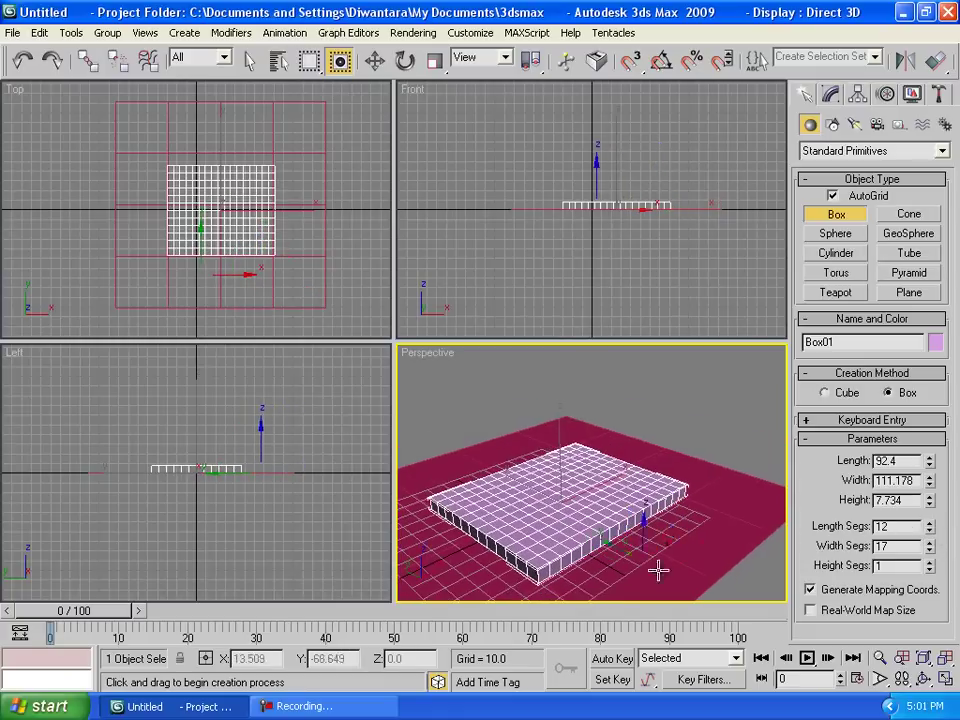
pyautogui.click(924, 680)
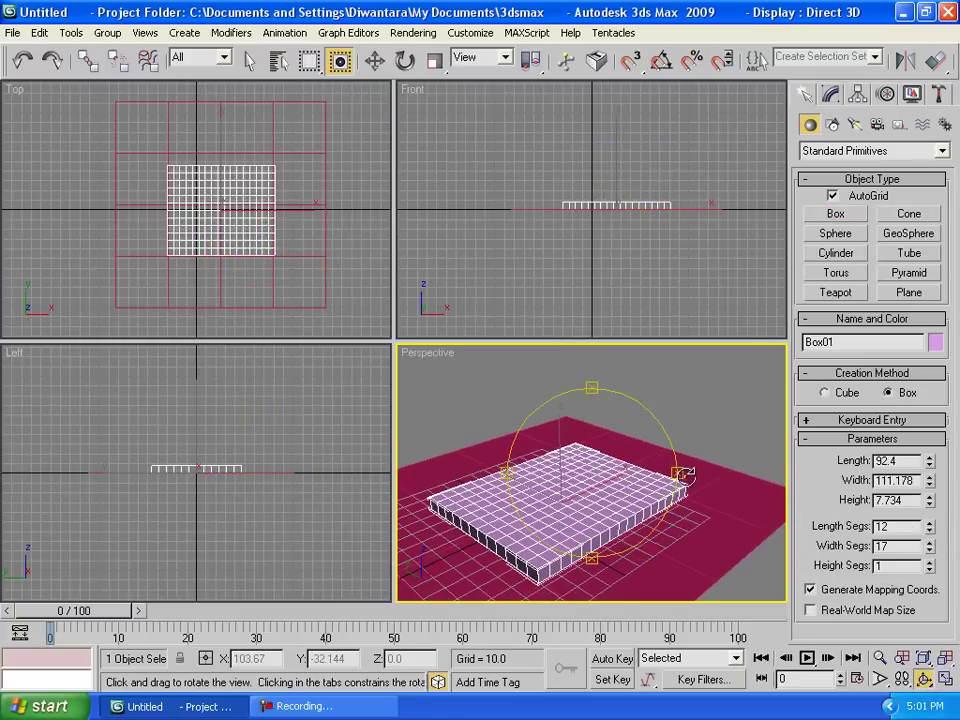
pyautogui.moveTo(677, 476); pyautogui.dragTo(677, 413)
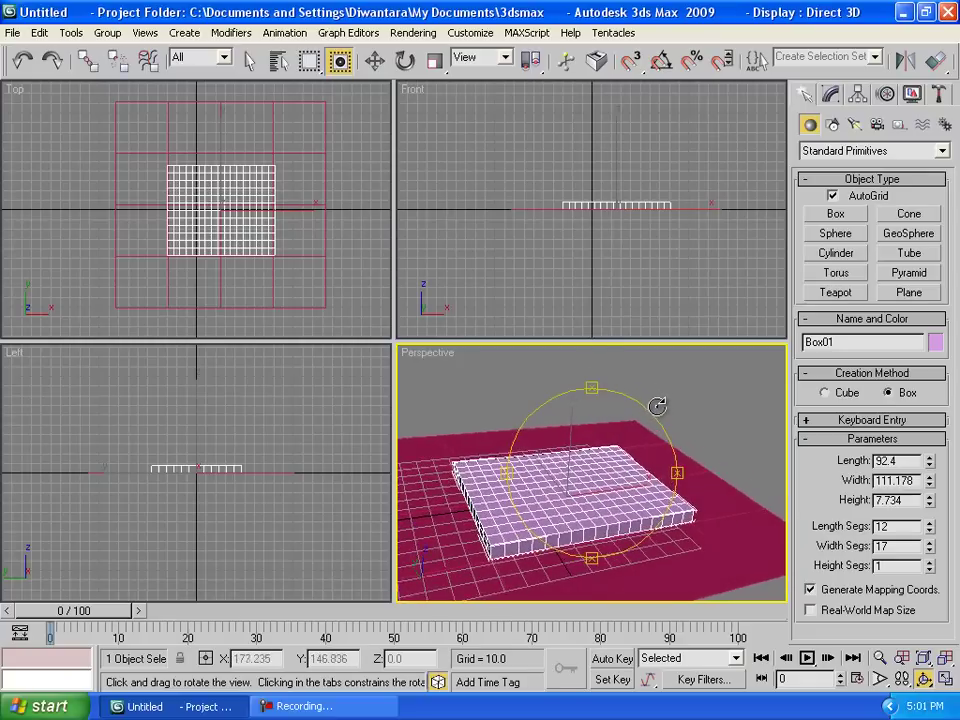
pyautogui.moveTo(598, 392)
pyautogui.mouseDown()
pyautogui.moveTo(600, 369)
pyautogui.moveTo(594, 444)
pyautogui.moveTo(617, 506)
pyautogui.moveTo(604, 553)
pyautogui.moveTo(606, 379)
pyautogui.mouseUp()
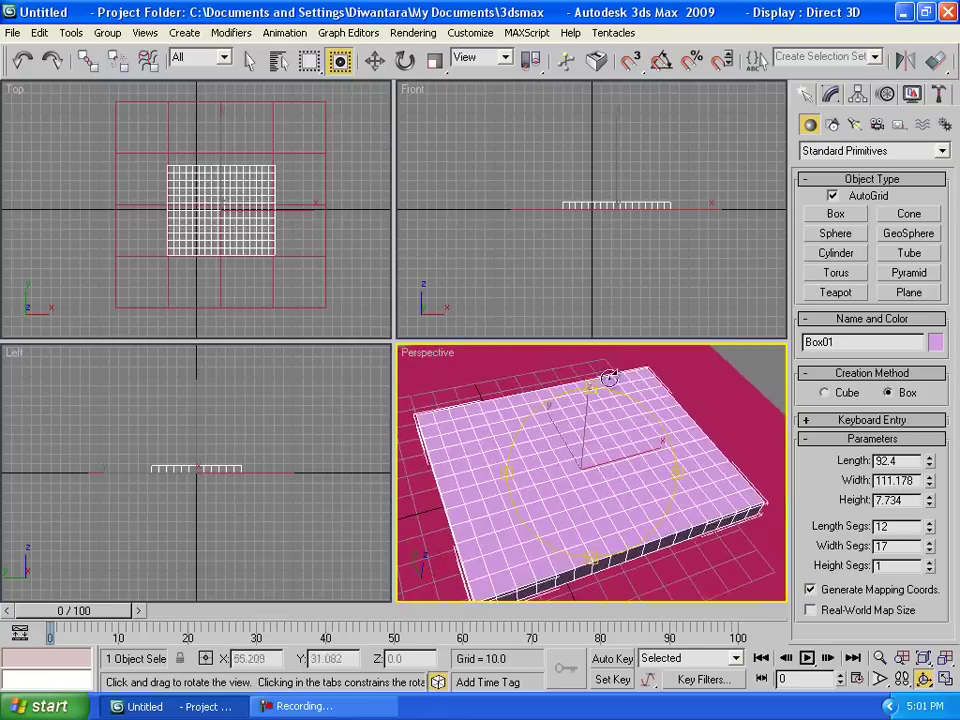
# Convert Box01 to an Editable Mesh from its right-click Convert To menu
pyautogui.click(375, 62)
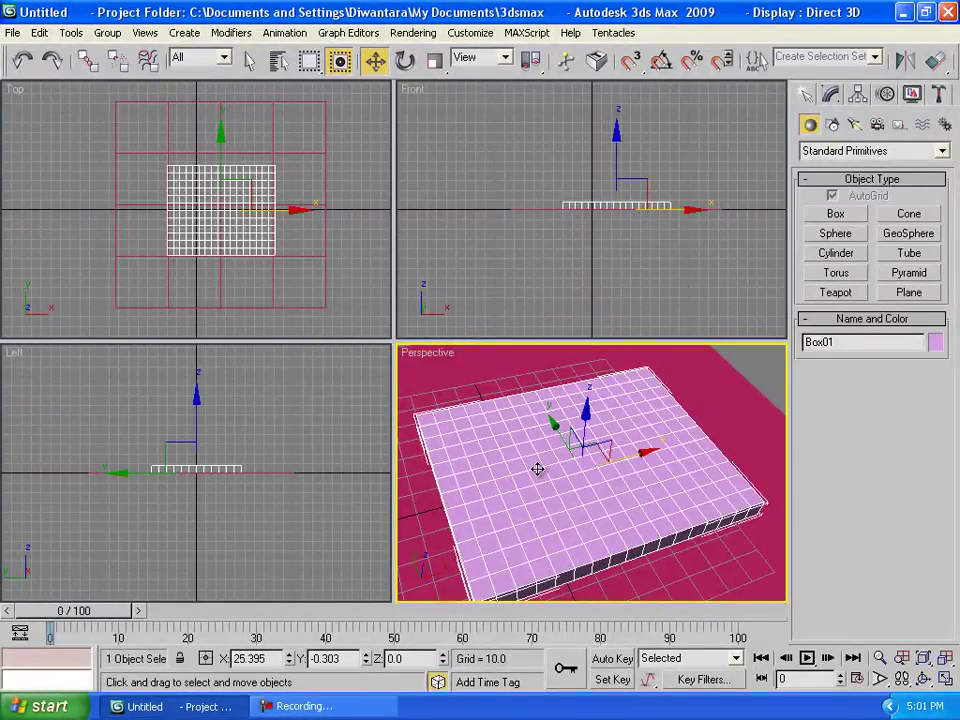
pyautogui.hotkey('ctrl', 'z')
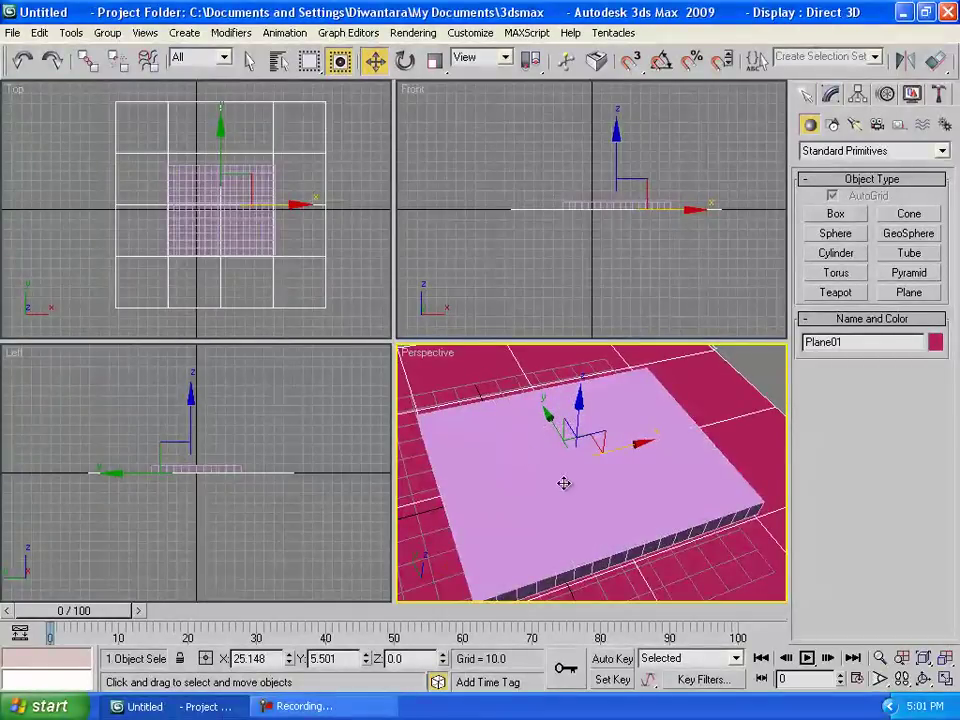
pyautogui.hotkey('ctrl', 'y')
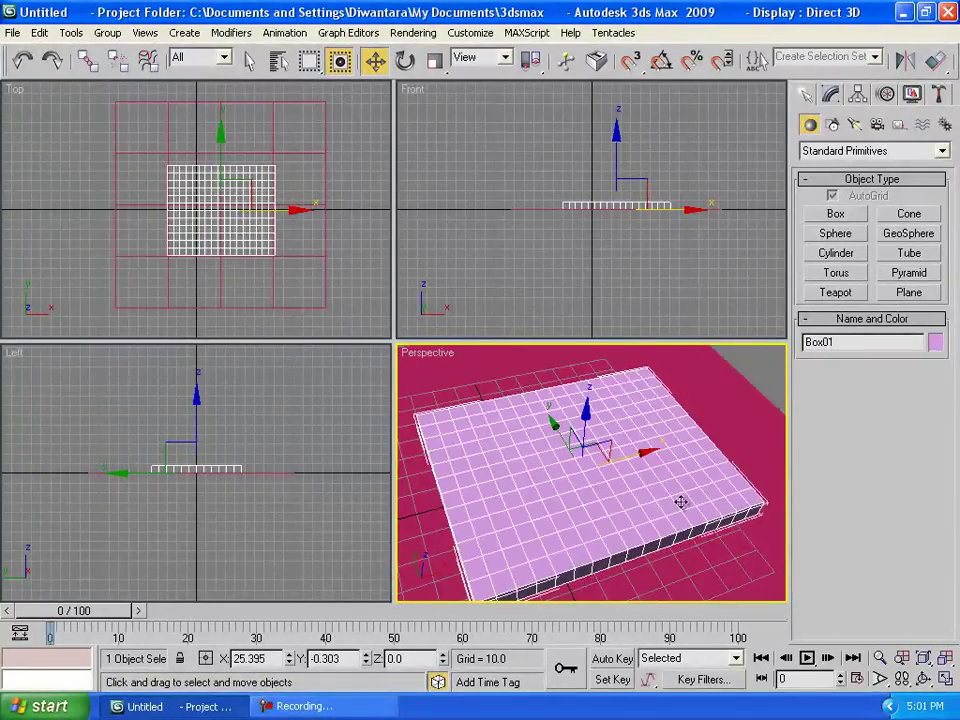
pyautogui.rightClick(614, 483)
pyautogui.moveTo(645, 596)
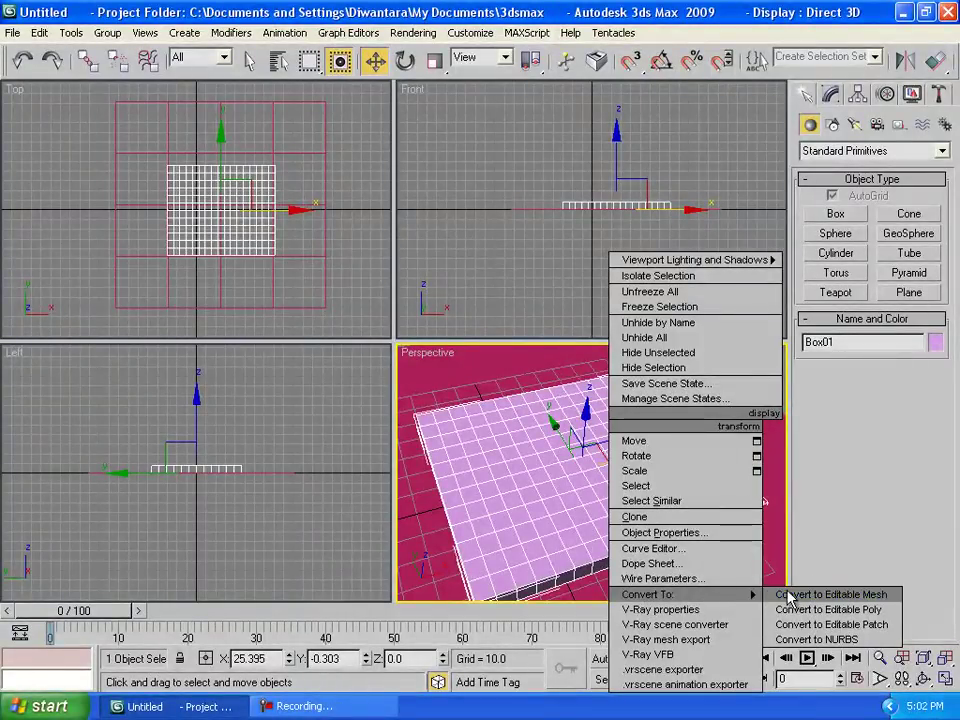
pyautogui.click(843, 598)
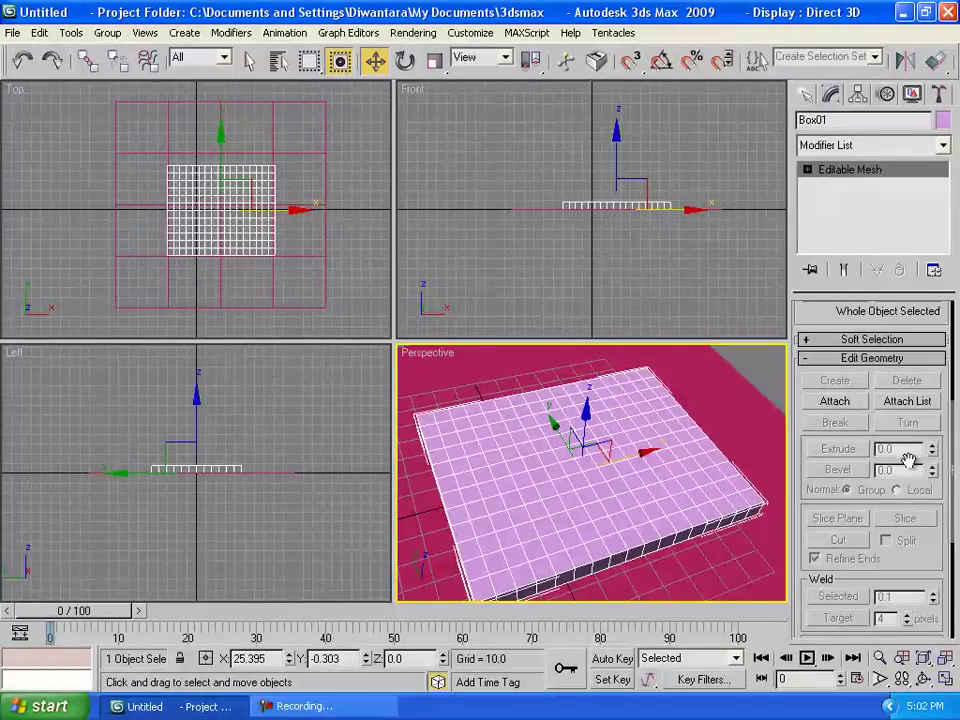
pyautogui.moveTo(953, 428); pyautogui.dragTo(945, 306)
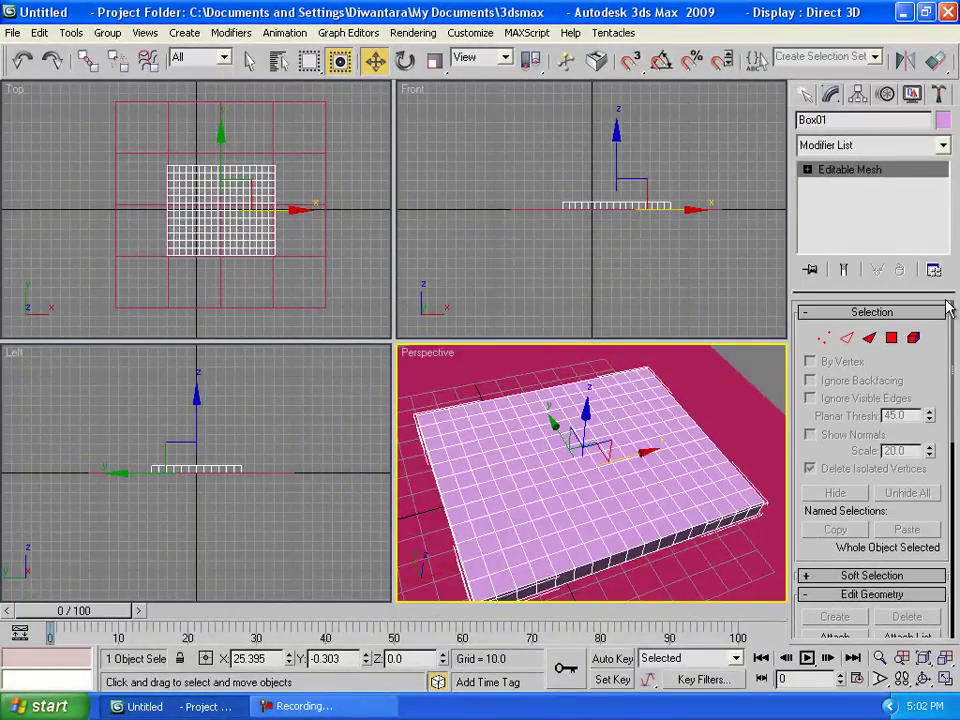
# In Polygon mode, select 2×2 face blocks near the left and front corners
pyautogui.click(891, 339)
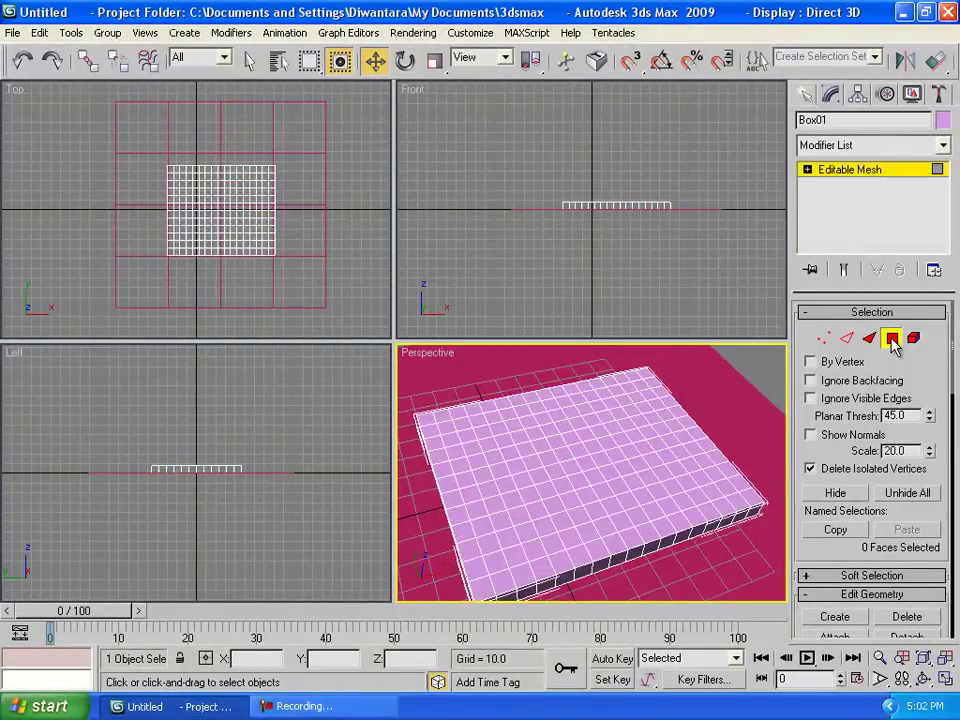
pyautogui.click(444, 427)
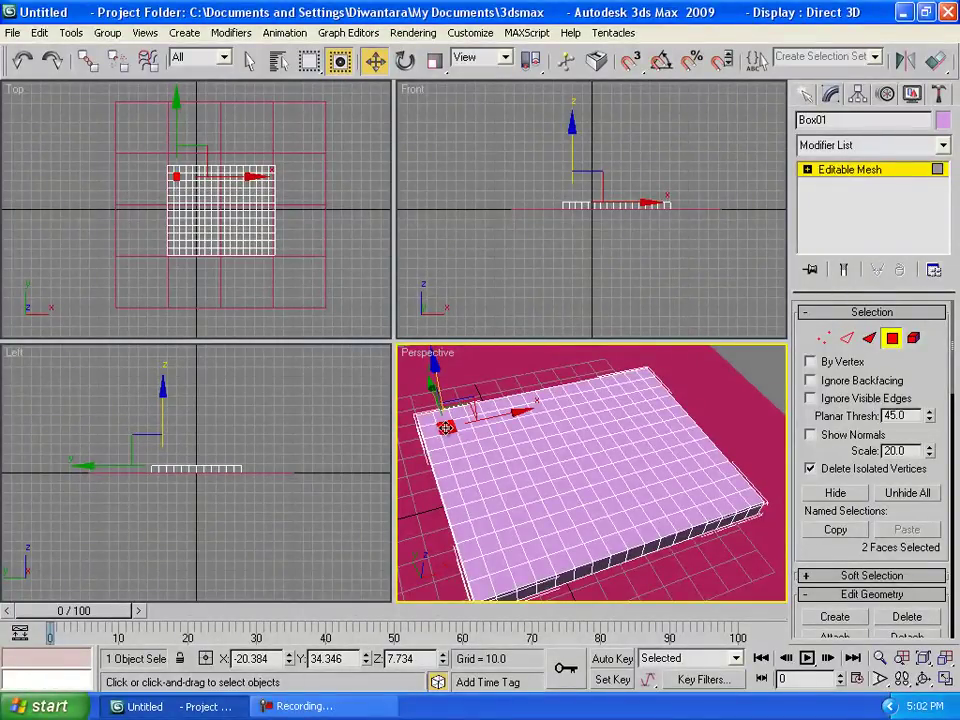
pyautogui.keyDown('ctrl'); pyautogui.click(464, 425); pyautogui.keyUp('ctrl')
pyautogui.keyDown('ctrl'); pyautogui.click(450, 440); pyautogui.keyUp('ctrl')
pyautogui.keyDown('ctrl'); pyautogui.click(468, 436); pyautogui.keyUp('ctrl')
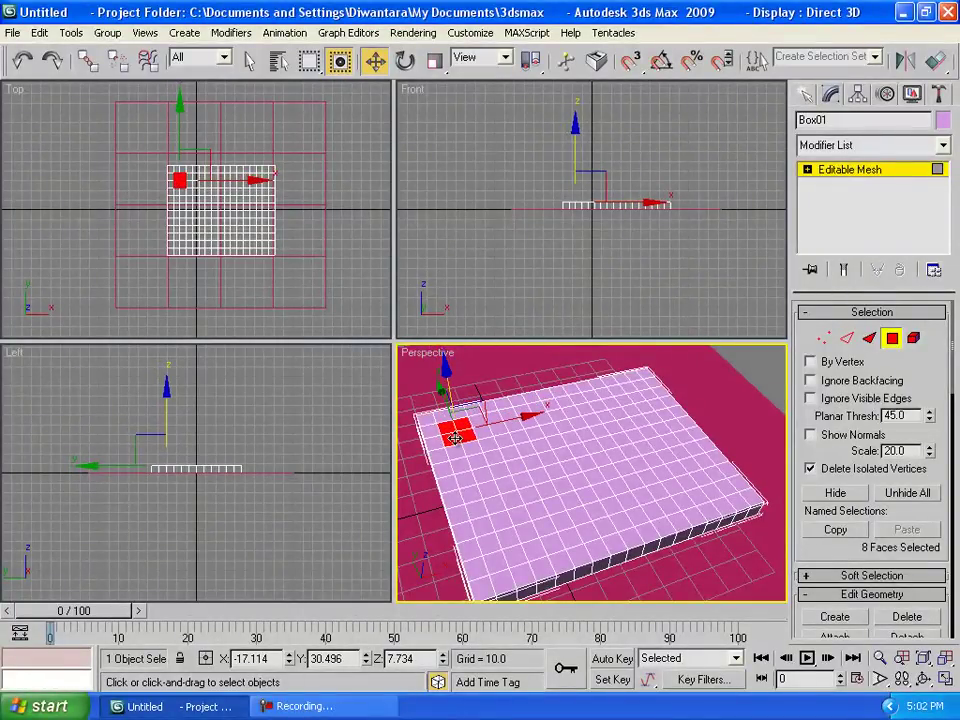
pyautogui.keyDown('ctrl'); pyautogui.click(494, 562); pyautogui.keyUp('ctrl')
pyautogui.keyDown('ctrl'); pyautogui.click(512, 552); pyautogui.keyUp('ctrl')
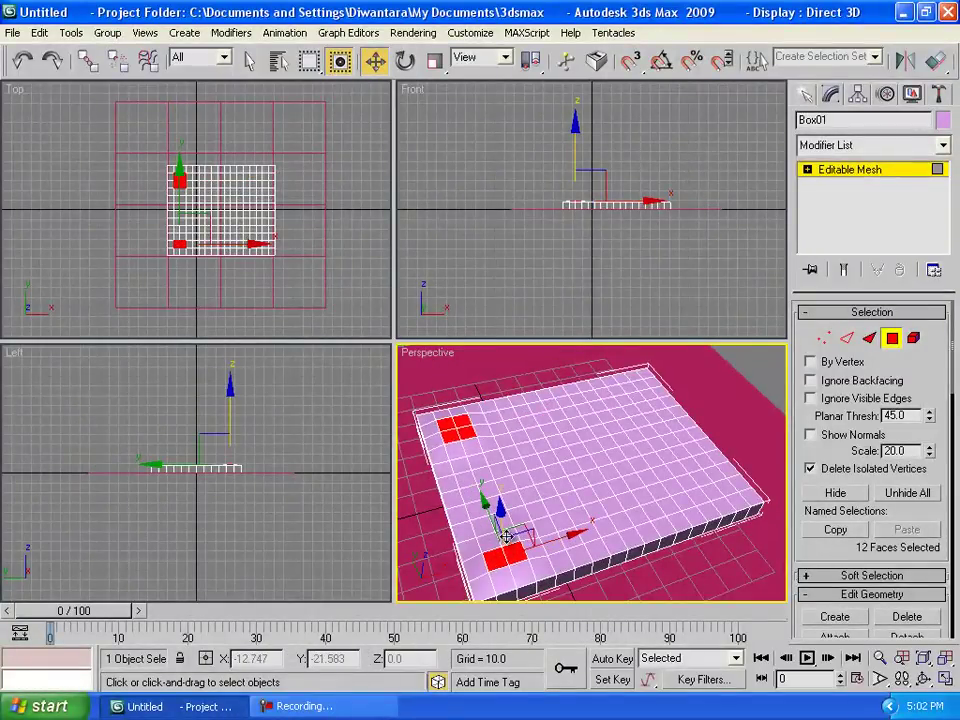
pyautogui.keyDown('ctrl'); pyautogui.click(510, 531); pyautogui.keyUp('ctrl')
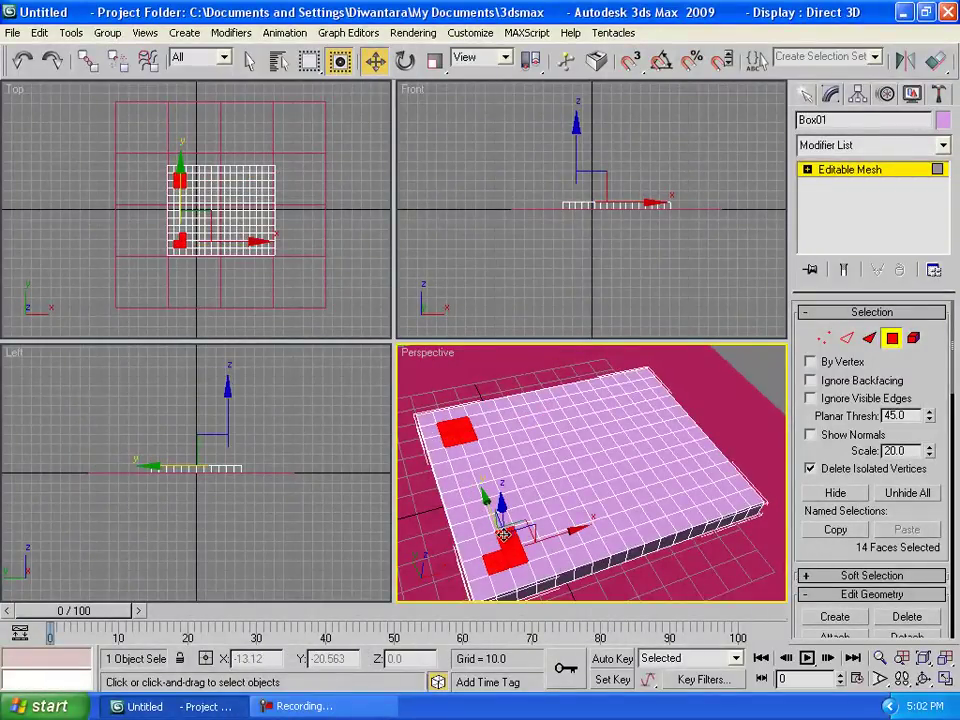
pyautogui.keyDown('ctrl'); pyautogui.click(491, 539); pyautogui.keyUp('ctrl')
# Add 2×2 face blocks near the right and far corners to the selection
pyautogui.keyDown('ctrl'); pyautogui.click(712, 488); pyautogui.keyUp('ctrl')
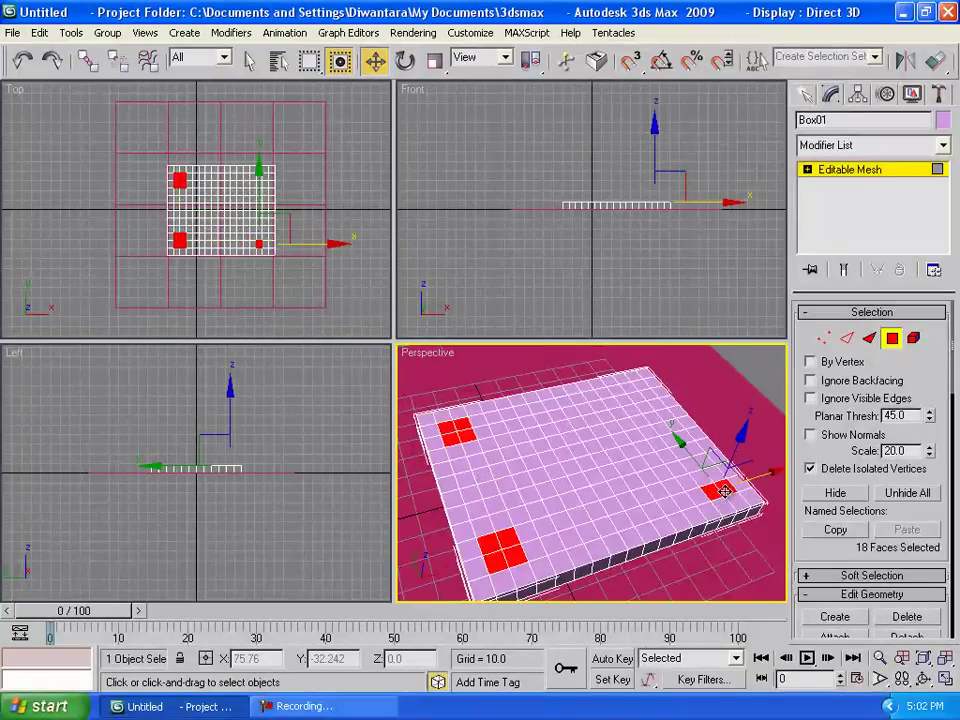
pyautogui.keyDown('ctrl'); pyautogui.click(728, 484); pyautogui.keyUp('ctrl')
pyautogui.keyDown('ctrl'); pyautogui.click(718, 470); pyautogui.keyUp('ctrl')
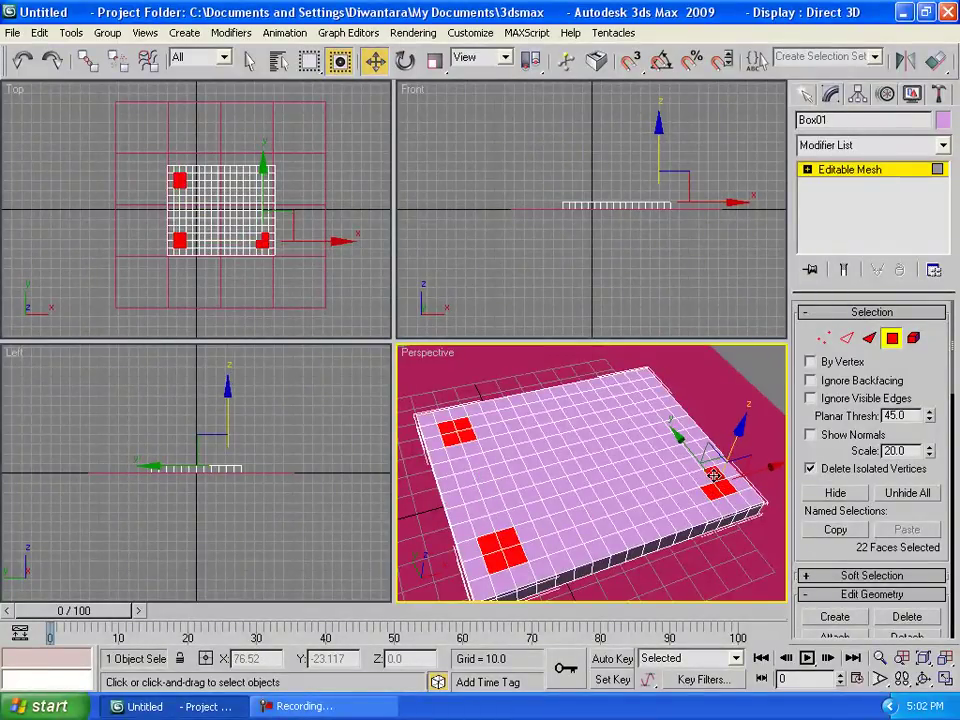
pyautogui.keyDown('ctrl'); pyautogui.click(702, 476); pyautogui.keyUp('ctrl')
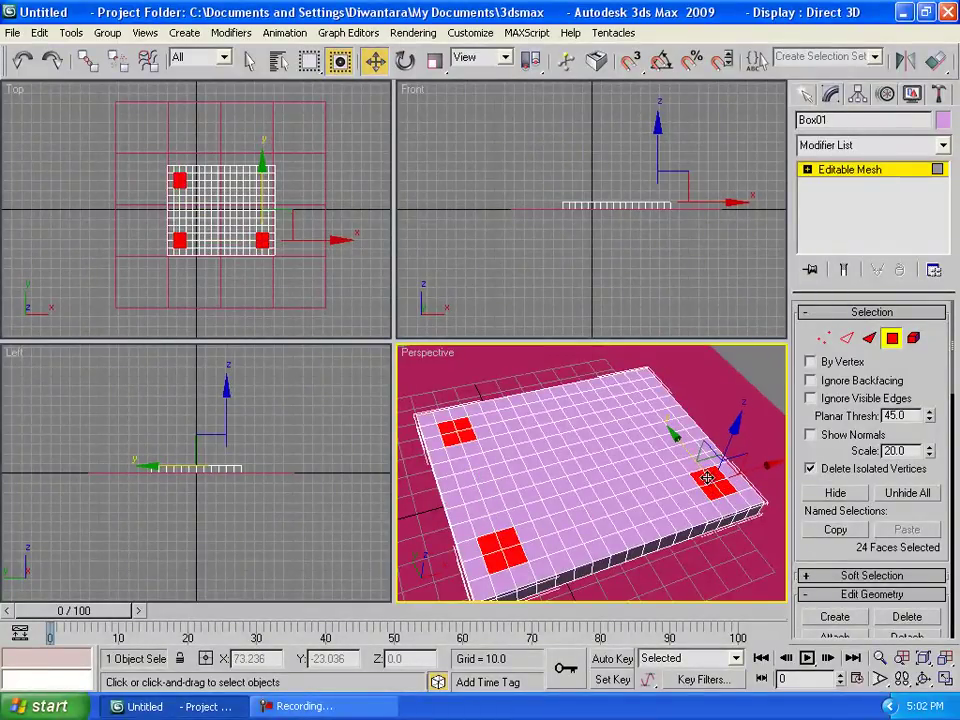
pyautogui.keyDown('ctrl'); pyautogui.click(634, 396); pyautogui.keyUp('ctrl')
pyautogui.keyDown('ctrl'); pyautogui.click(641, 392); pyautogui.keyUp('ctrl')
pyautogui.keyDown('ctrl'); pyautogui.click(634, 390); pyautogui.keyUp('ctrl')
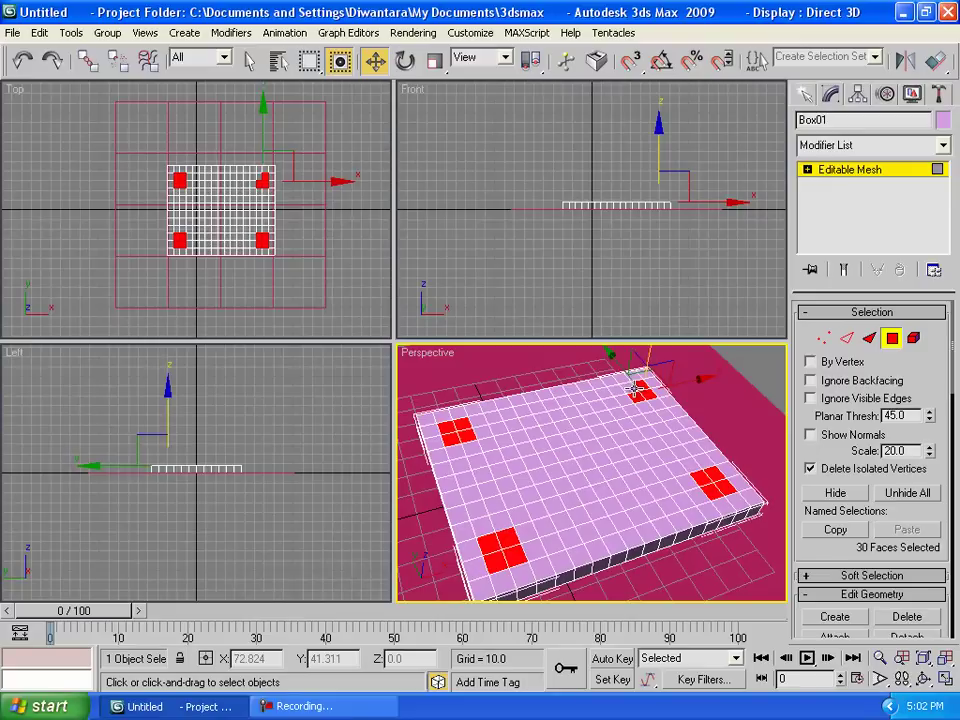
pyautogui.keyDown('ctrl'); pyautogui.click(640, 384); pyautogui.keyUp('ctrl')
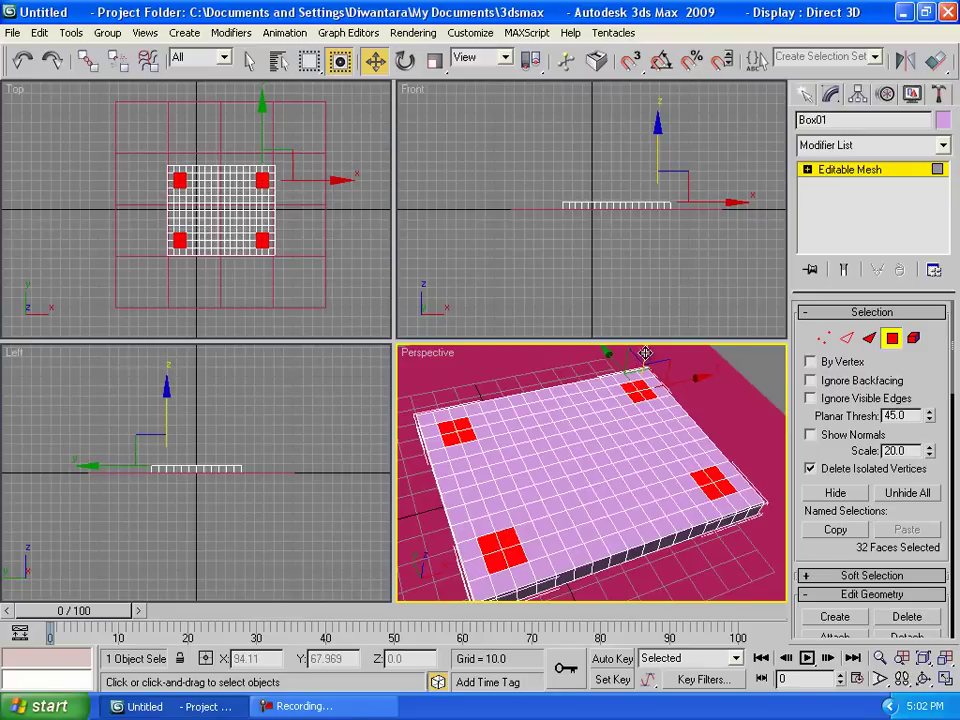
# Try raising and extruding the four patches, then undo those attempts
pyautogui.moveTo(645, 353); pyautogui.dragTo(648, 338)
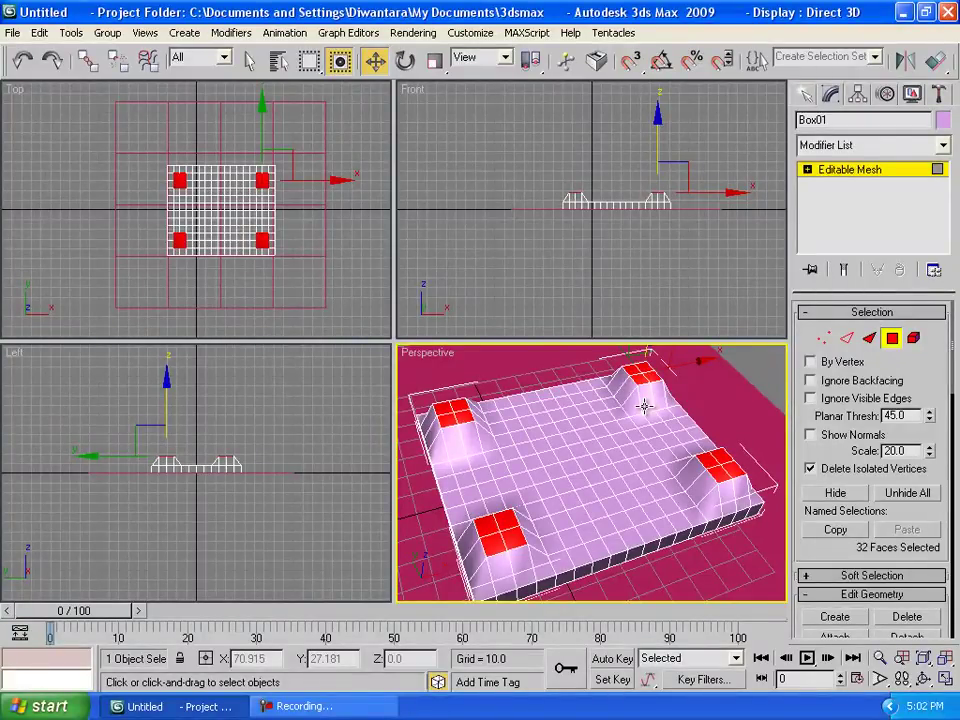
pyautogui.hotkey('ctrl', 'z')
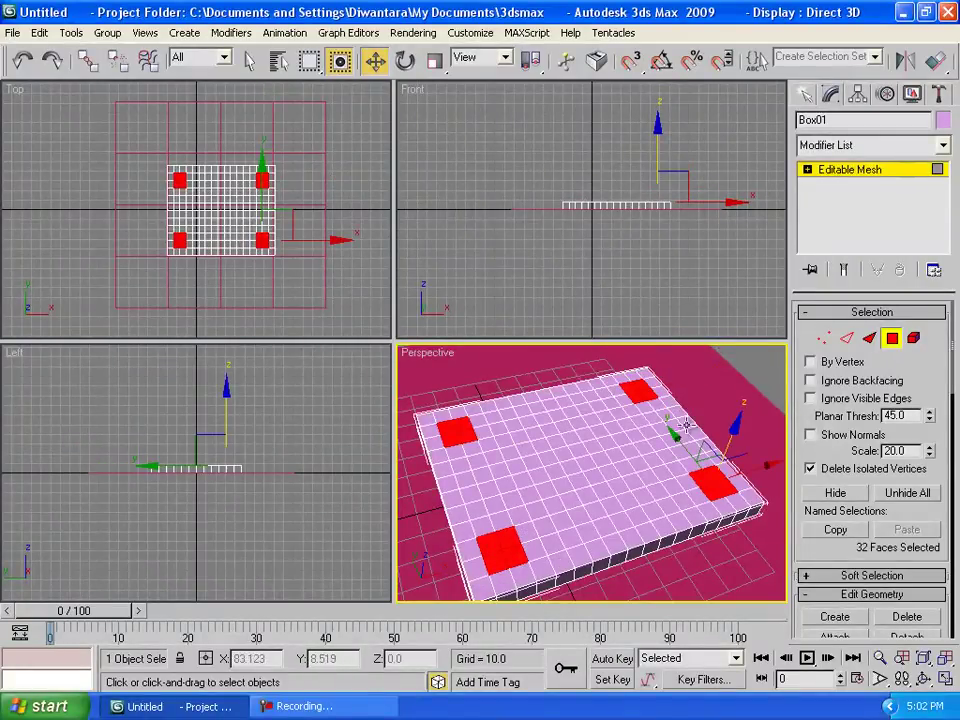
pyautogui.hotkey('ctrl', 'z')
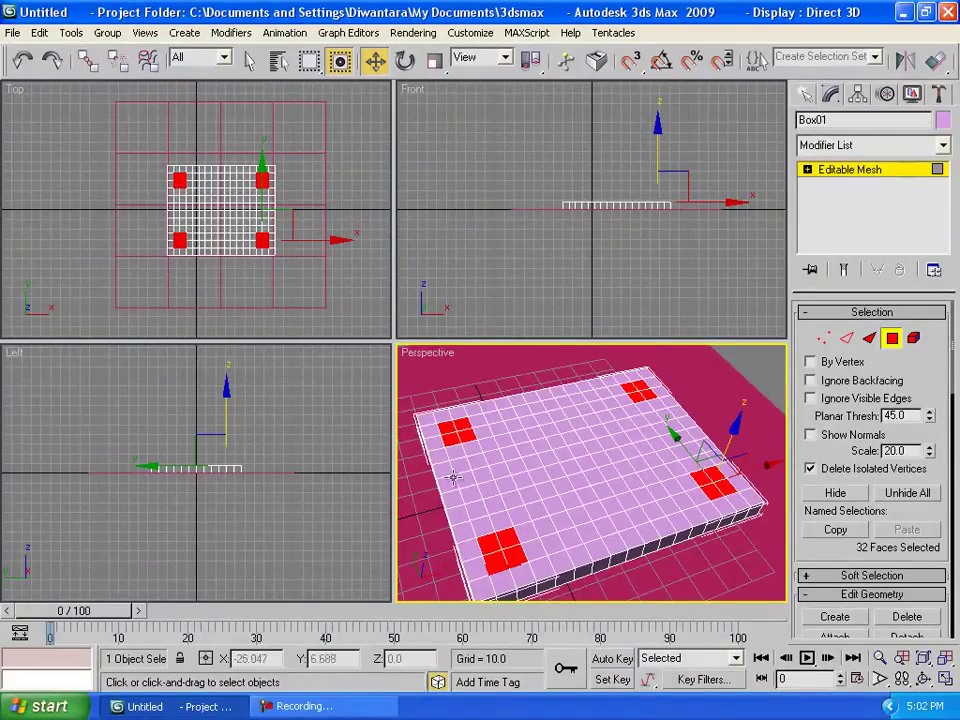
pyautogui.hotkey('ctrl', 'z')
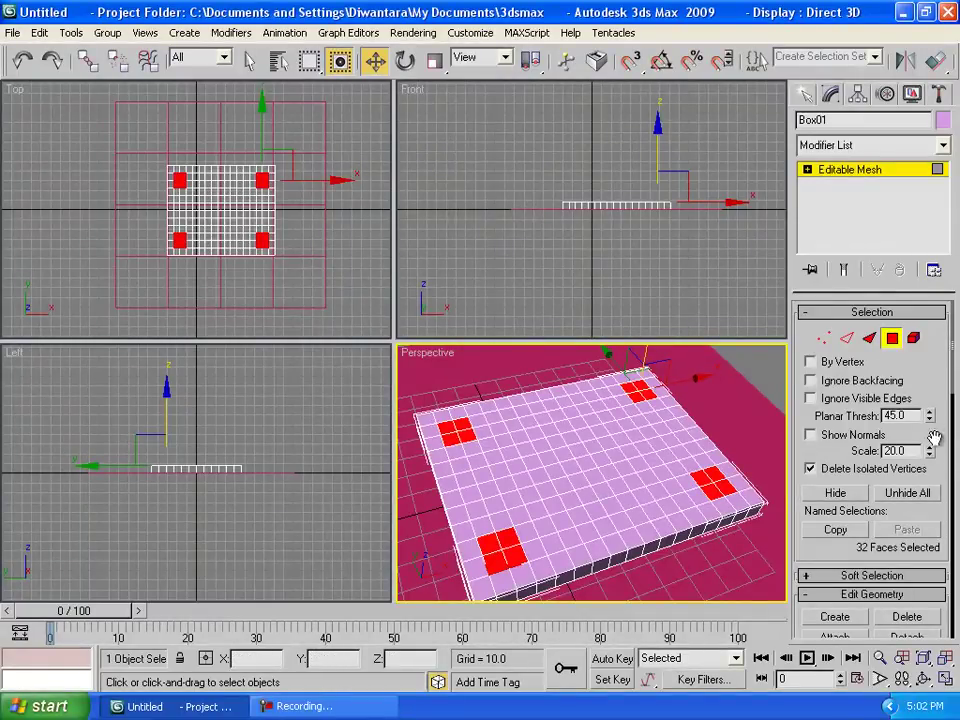
pyautogui.scroll(-5, 875, 432)
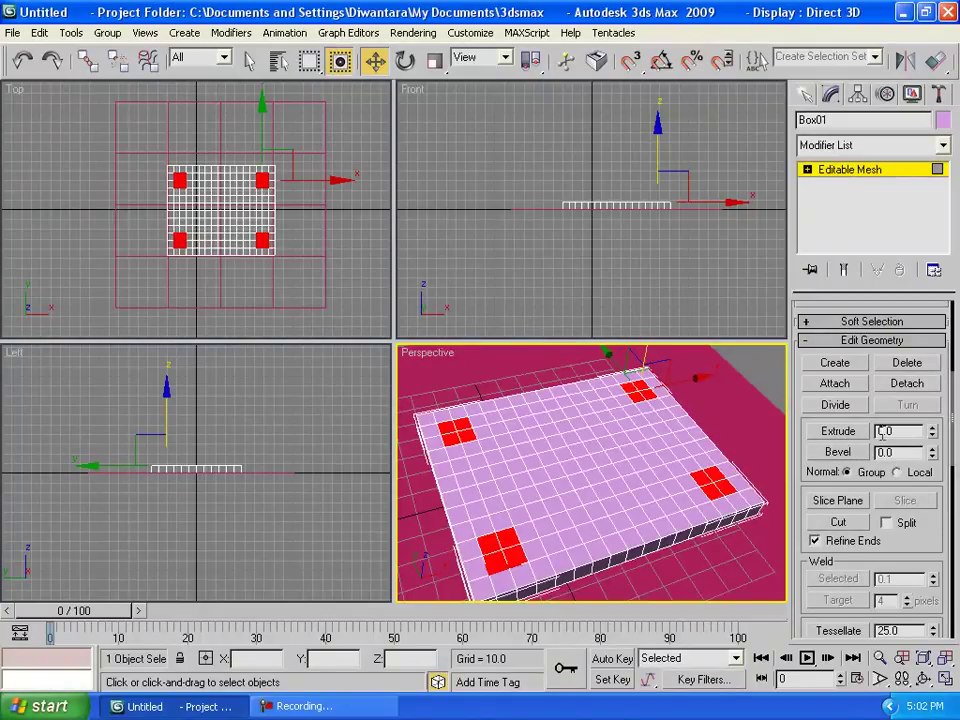
pyautogui.moveTo(933, 432); pyautogui.dragTo(766, 238)
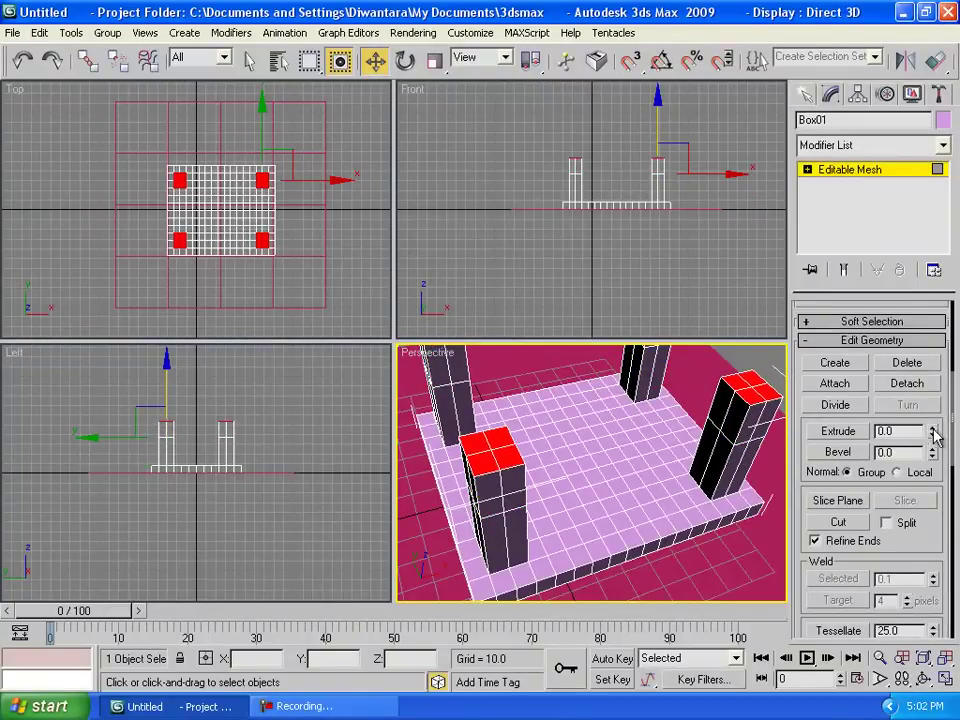
pyautogui.hotkey('ctrl', 'z')
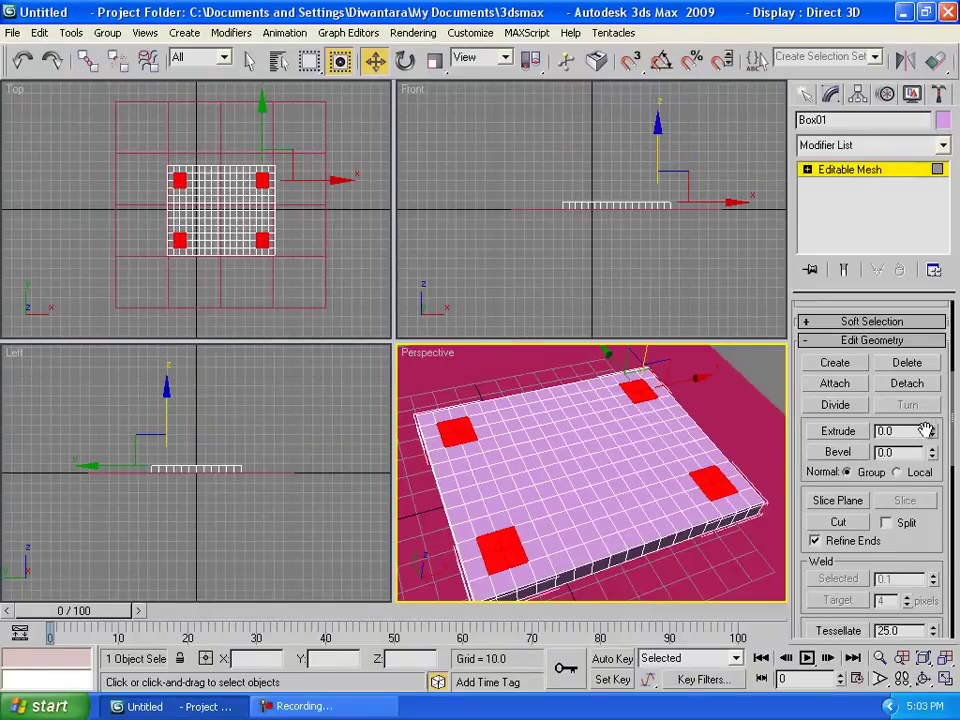
# Extrude the four patches about 56 into tall legs and bevel their tops inward
pyautogui.moveTo(932, 431); pyautogui.dragTo(947, 605)
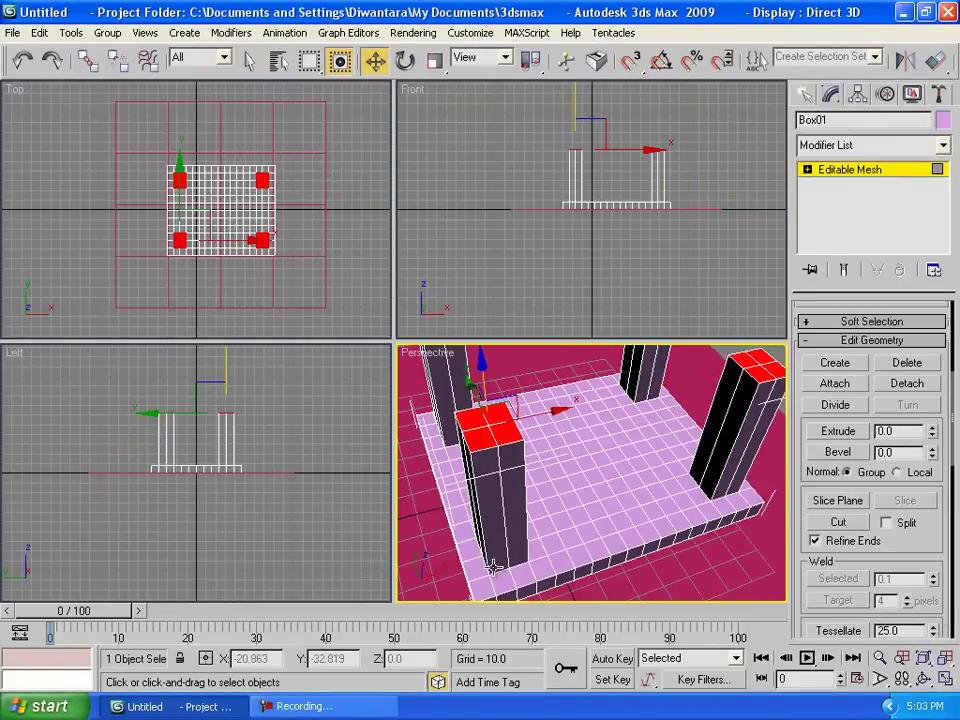
pyautogui.click(480, 540)
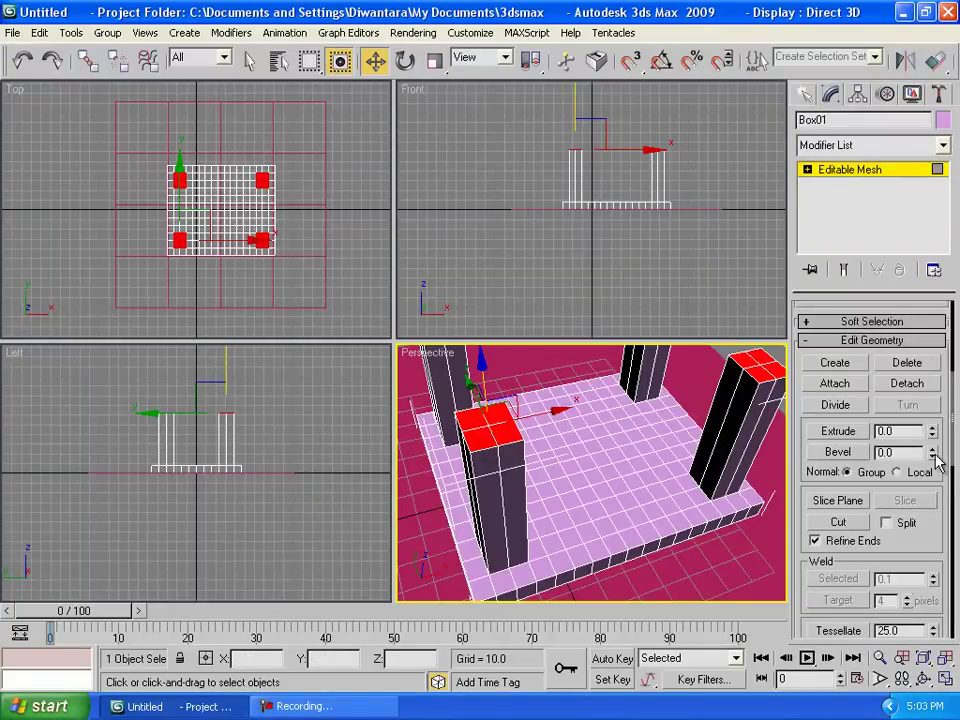
pyautogui.moveTo(930, 460); pyautogui.dragTo(933, 487)
pyautogui.scroll(-3, 550, 487)
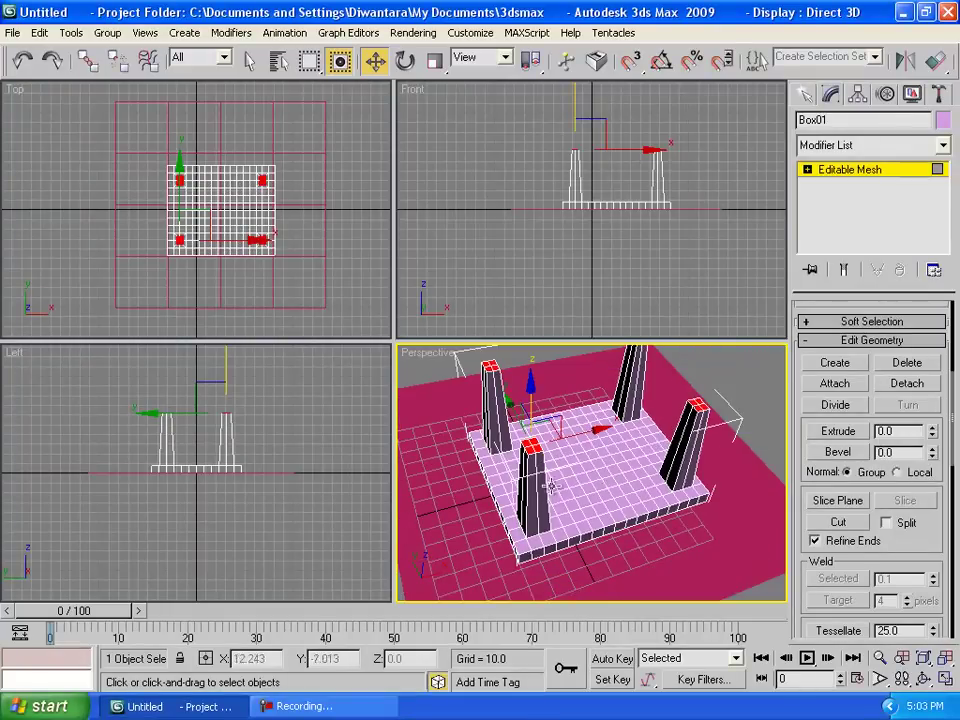
# Rotate Box01 180° about X in the Rotate Transform Type-In so the legs point down
pyautogui.click(803, 96)
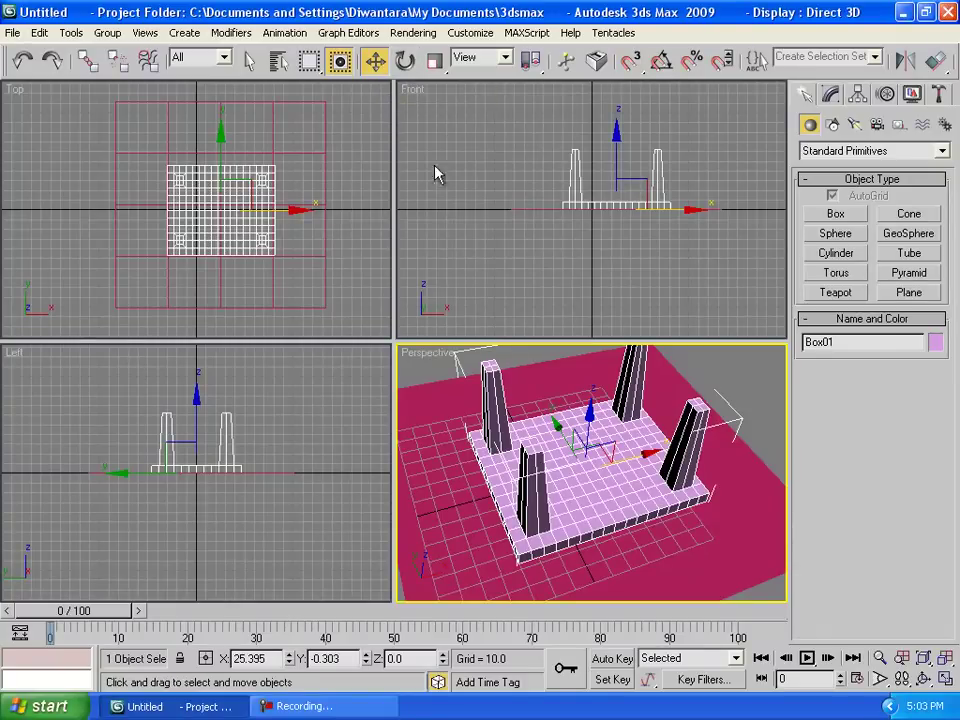
pyautogui.press('e')
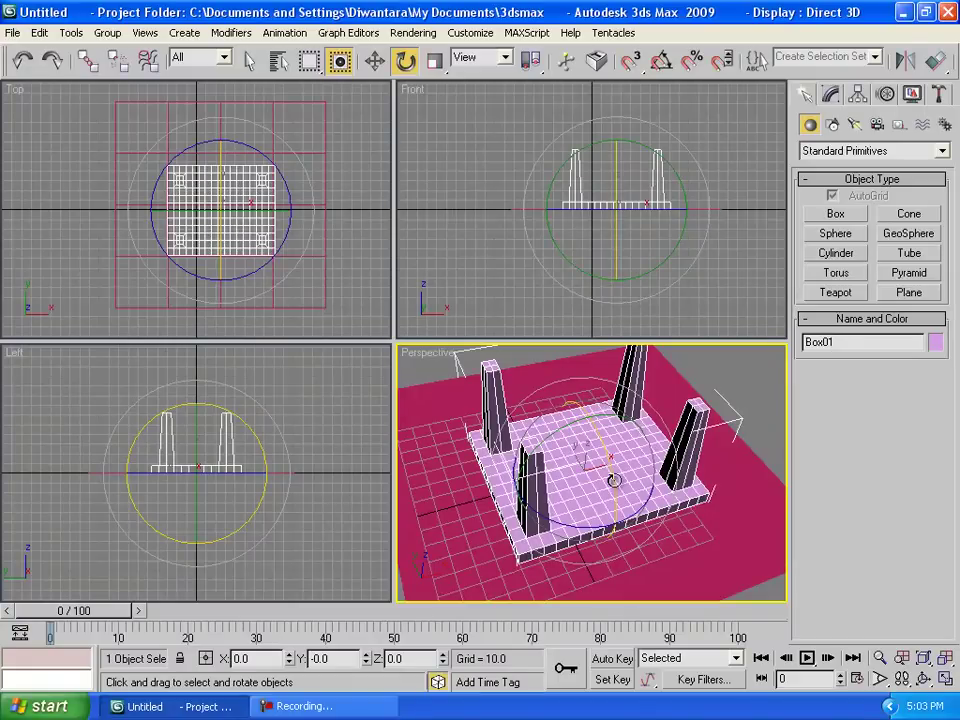
pyautogui.scroll(6, 633, 505)
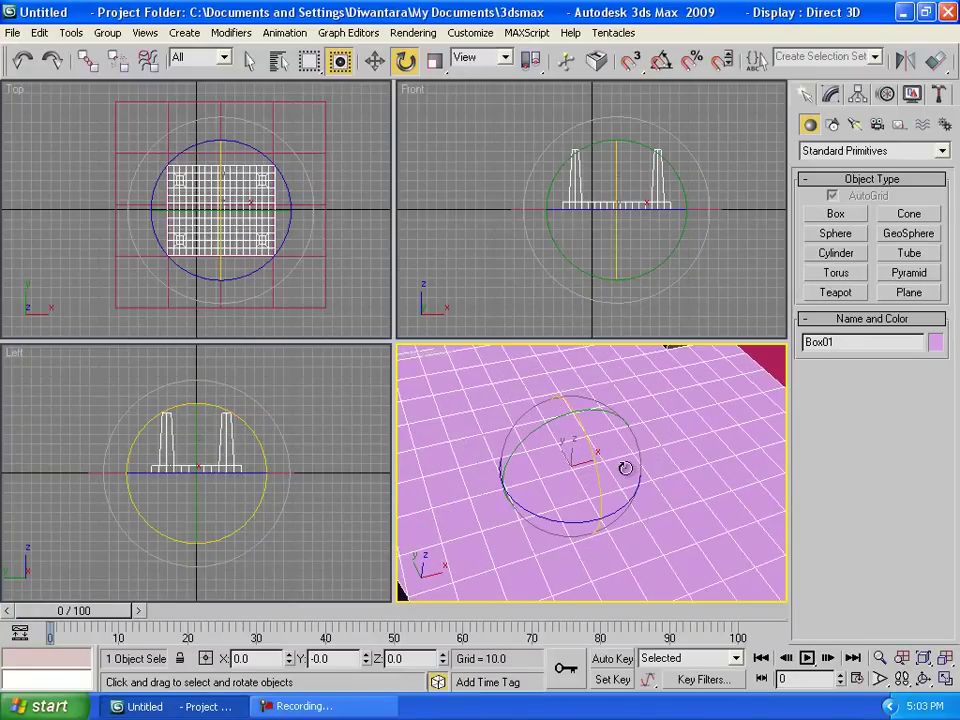
pyautogui.scroll(-4, 626, 467)
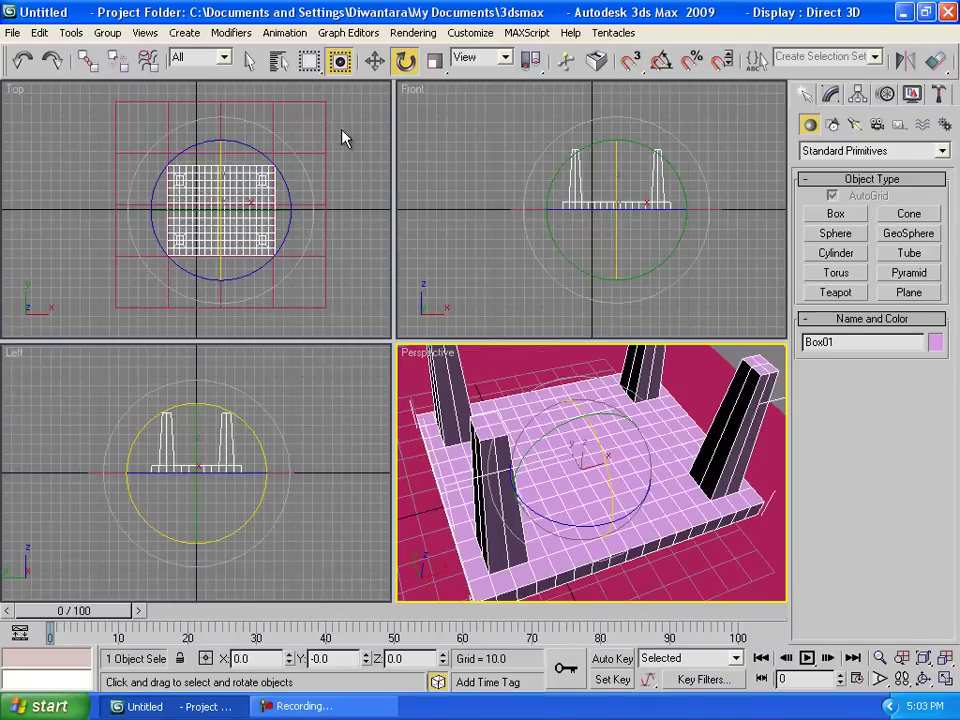
pyautogui.rightClick(404, 62)
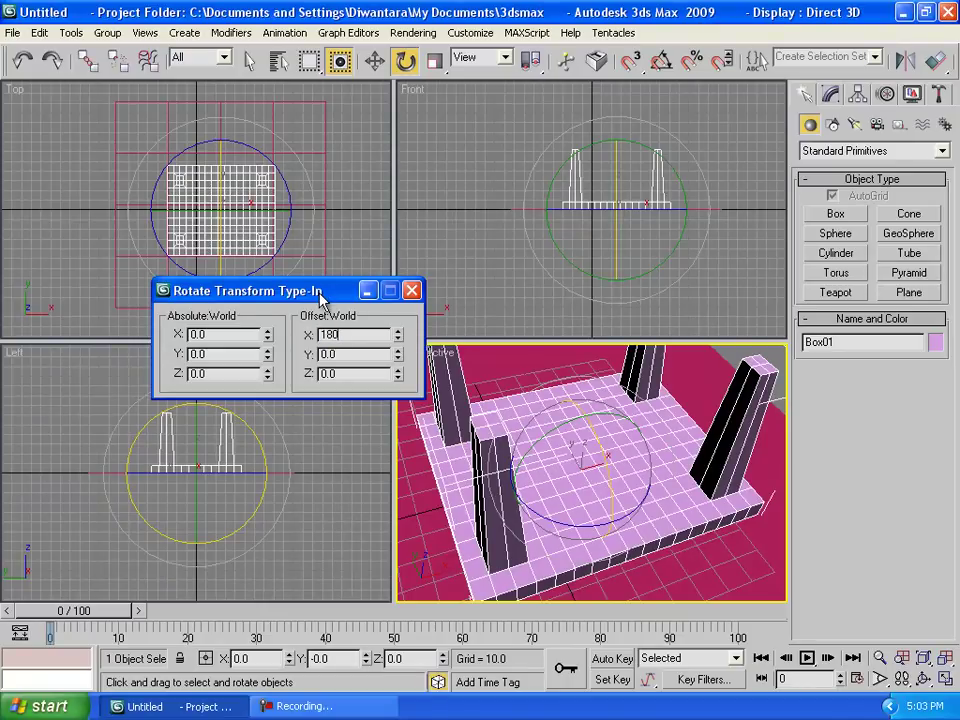
pyautogui.press('Return')
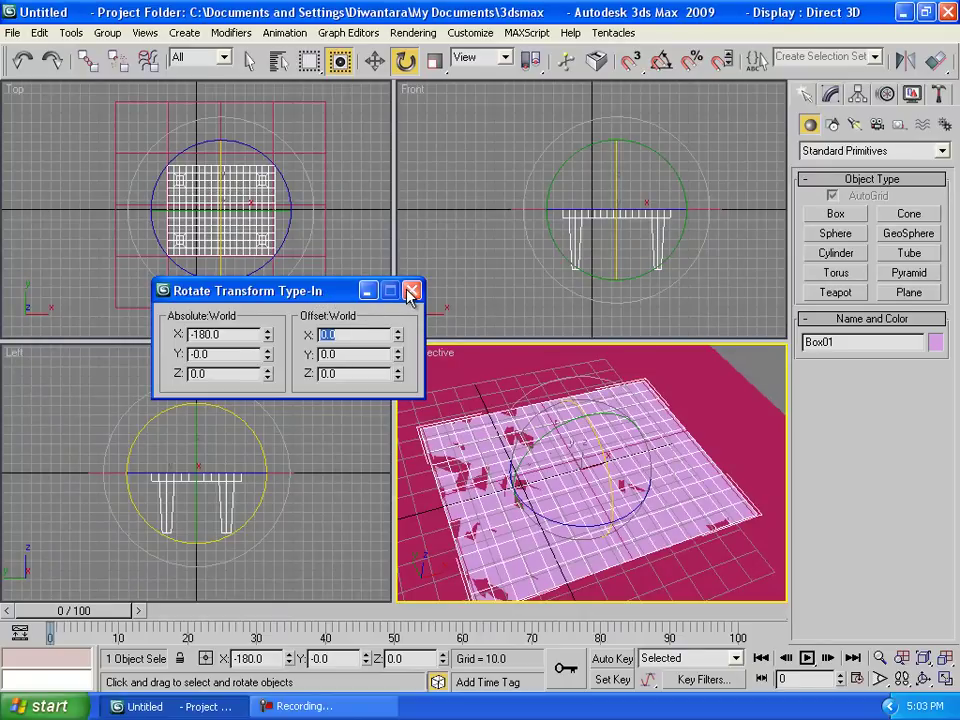
pyautogui.click(410, 291)
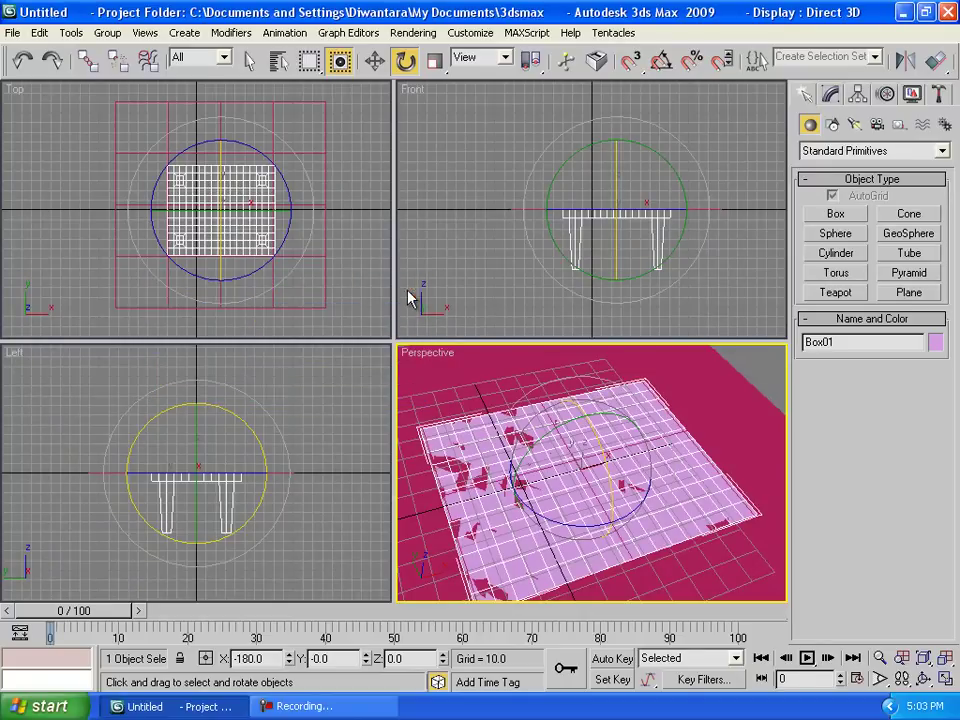
# Move the table up along Z to 62.245 so the leg tips rest on the floor
pyautogui.click(375, 62)
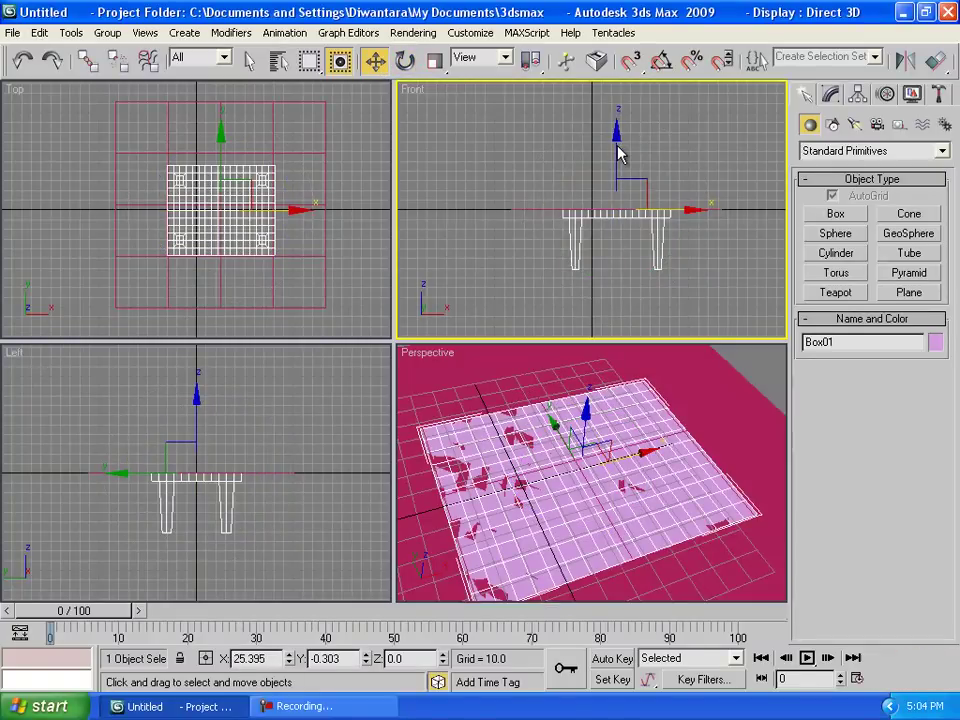
pyautogui.moveTo(617, 153)
pyautogui.mouseDown()
pyautogui.moveTo(626, 120)
pyautogui.moveTo(614, 133)
pyautogui.mouseUp()
pyautogui.scroll(5, 596, 222)
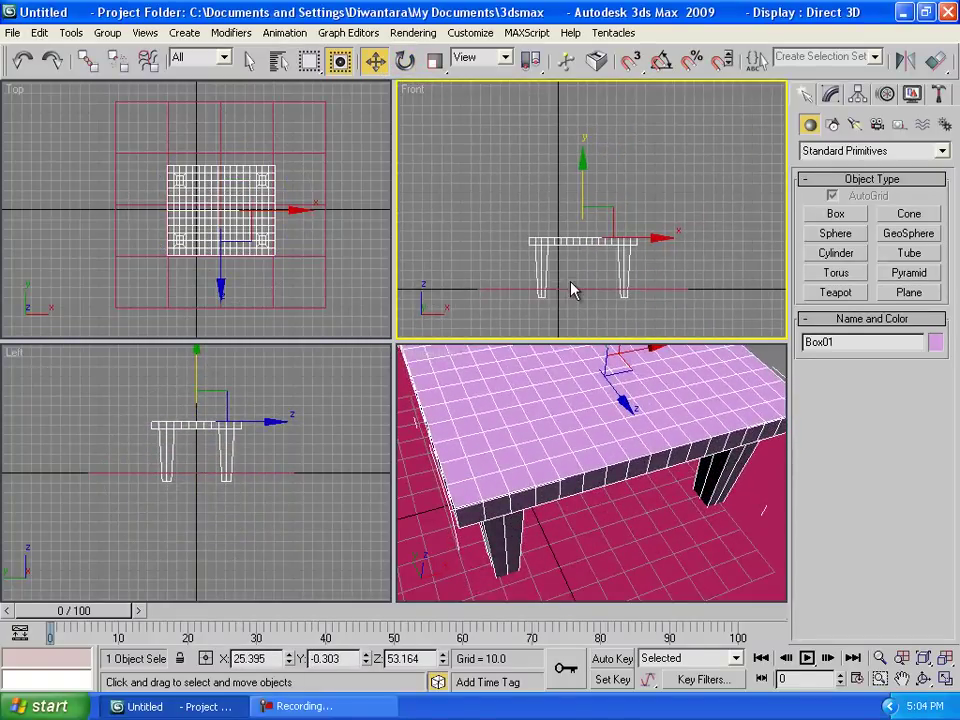
pyautogui.moveTo(597, 103); pyautogui.dragTo(595, 87)
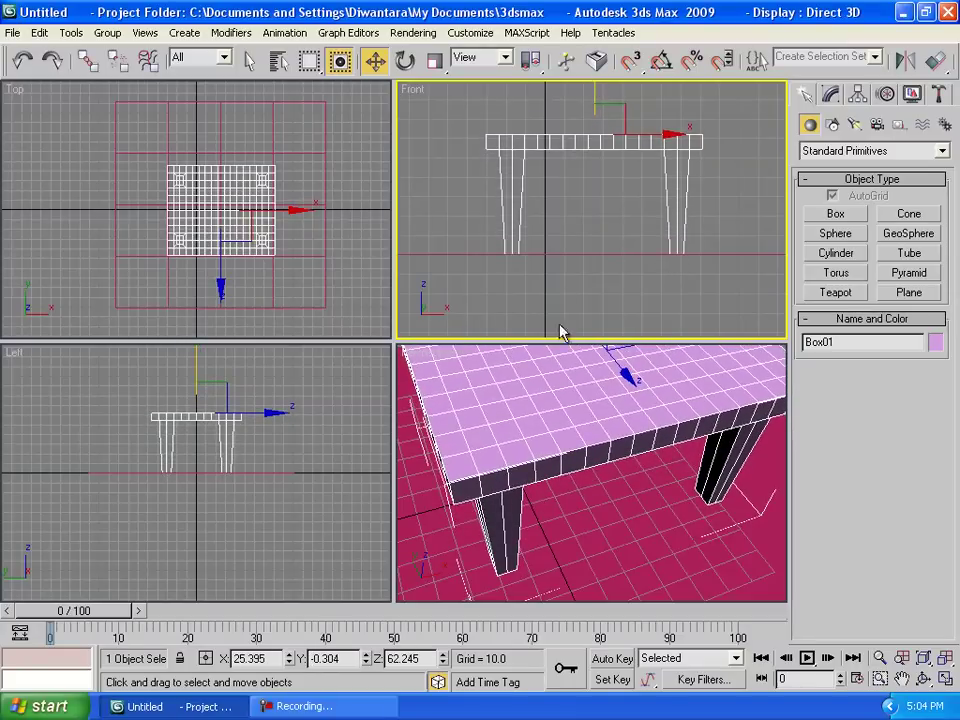
pyautogui.scroll(-6, 565, 356)
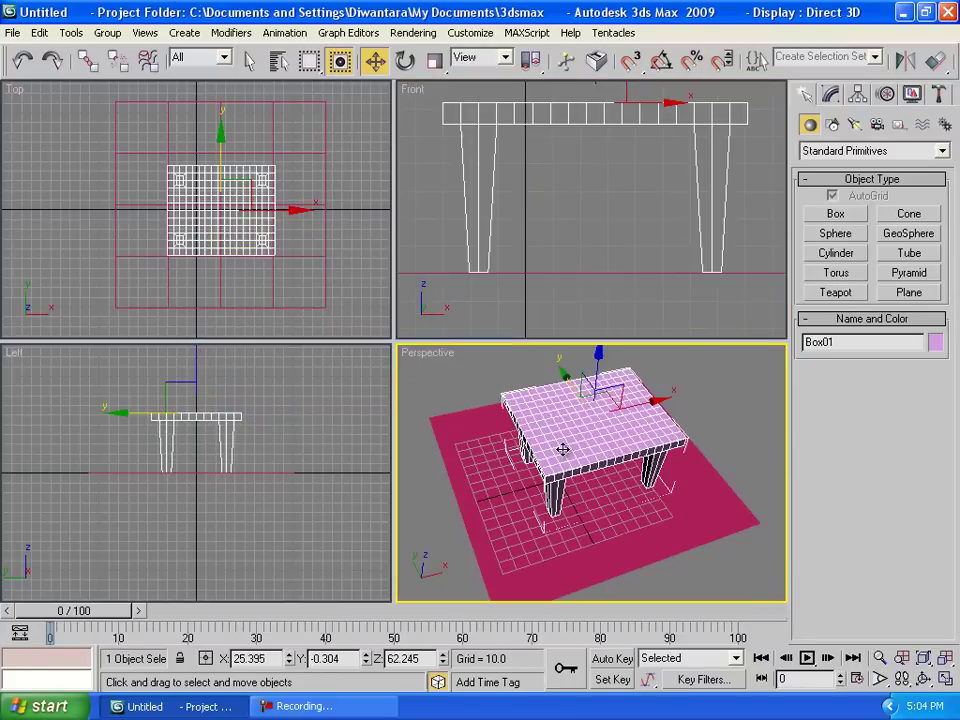
# Pan and orbit the Perspective view to check the table standing on the floor
pyautogui.moveTo(563, 453); pyautogui.dragTo(563, 463, button='middle')
pyautogui.click(923, 679)
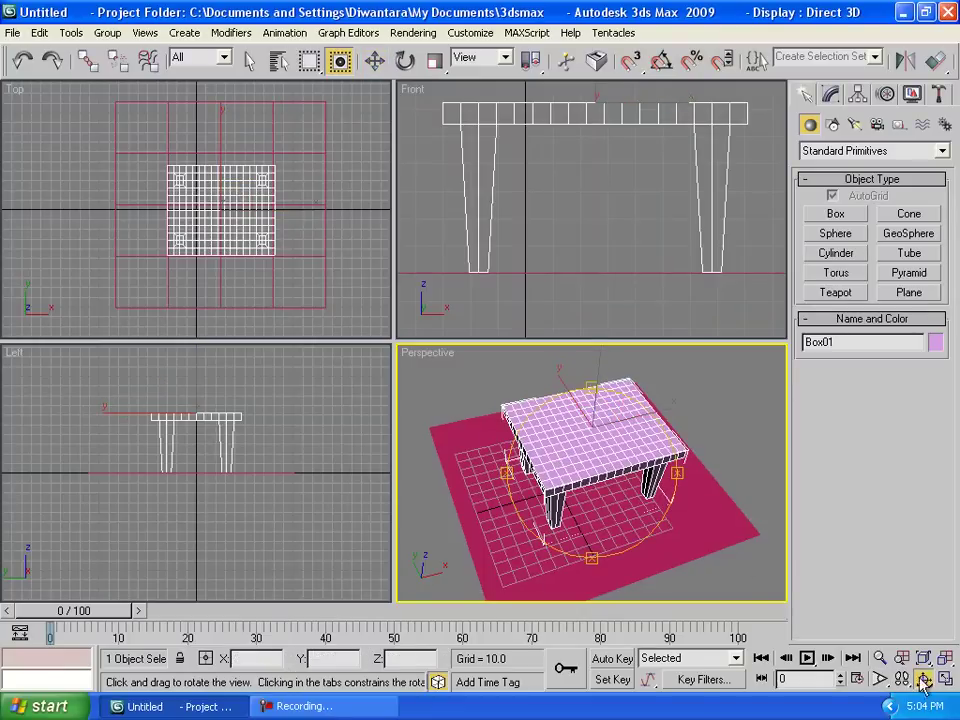
pyautogui.moveTo(600, 470); pyautogui.dragTo(711, 439)
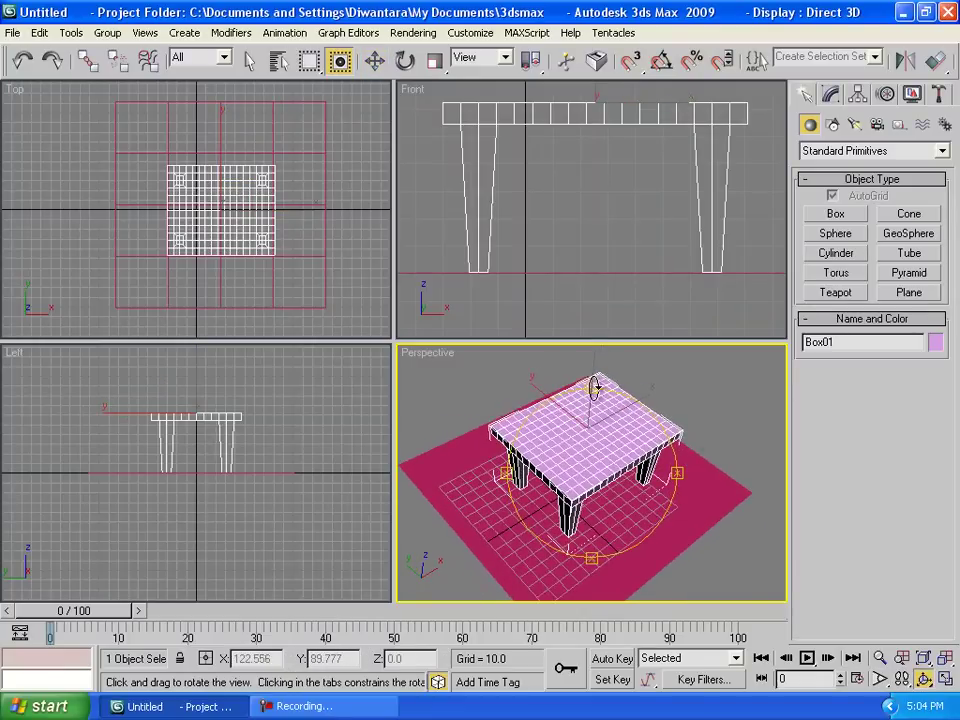
pyautogui.moveTo(587, 388); pyautogui.dragTo(607, 441)
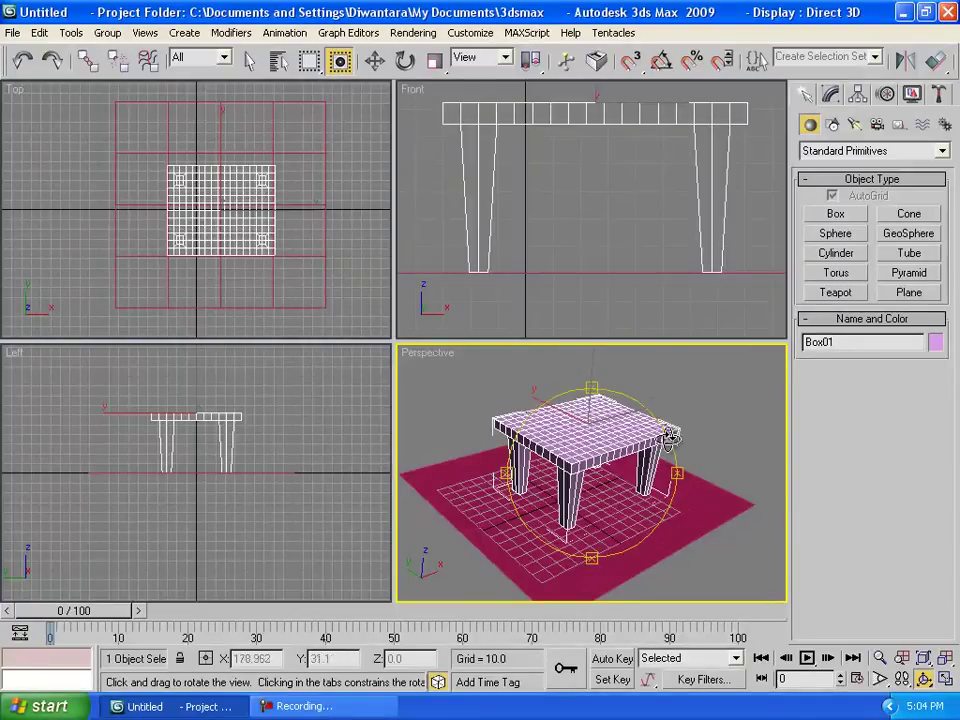
pyautogui.moveTo(676, 471); pyautogui.dragTo(632, 470)
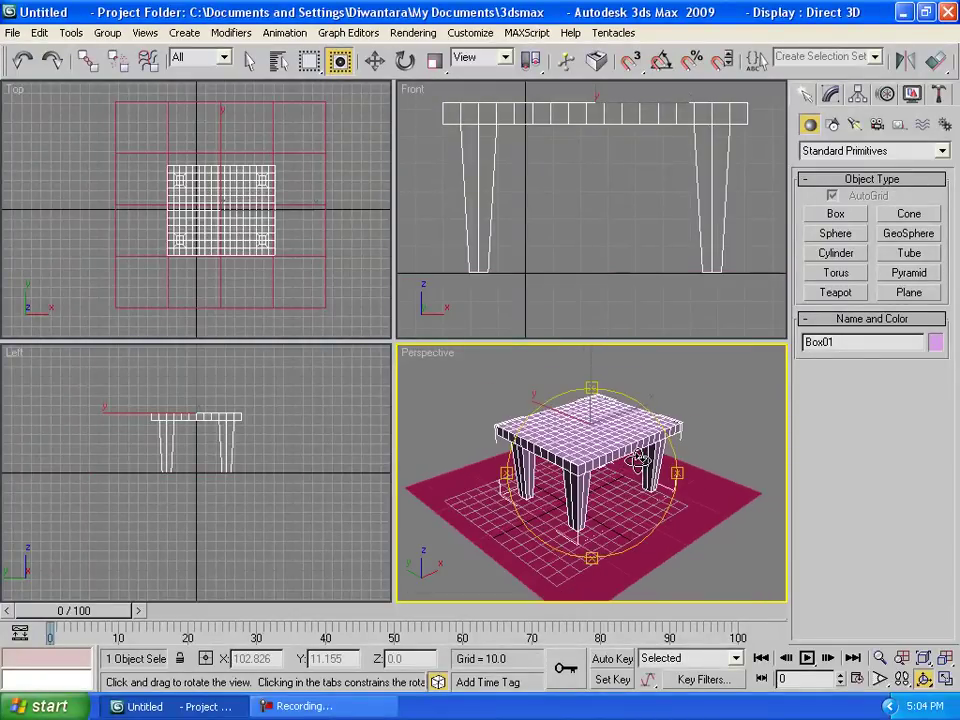
# In the Material Editor, pick slot 03 - Default and give its Diffuse a Bitmap map
pyautogui.press('m')
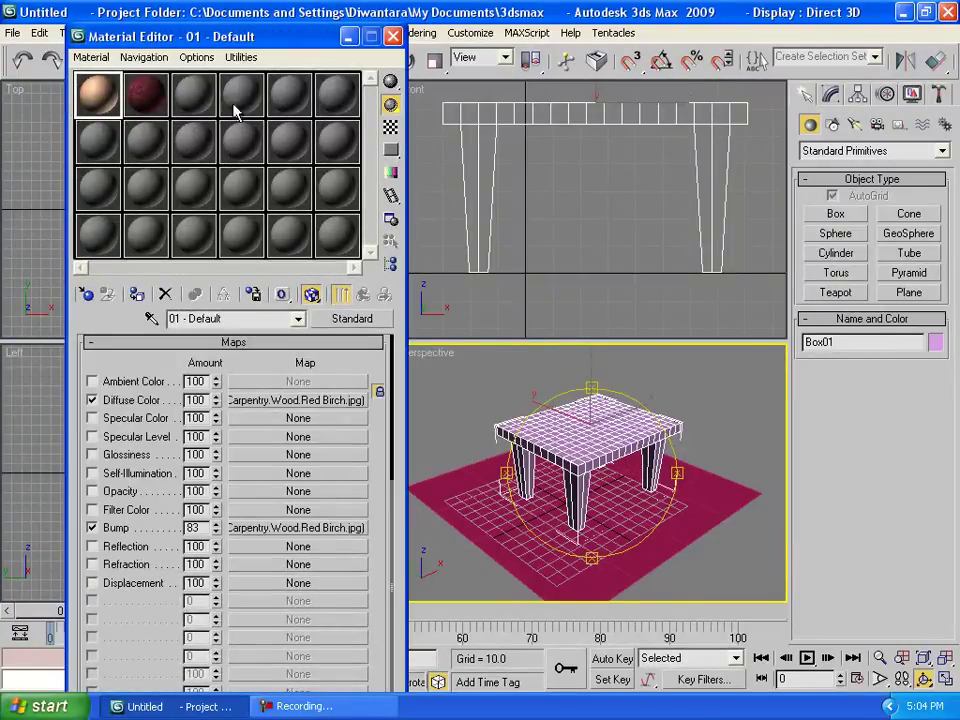
pyautogui.click(99, 149)
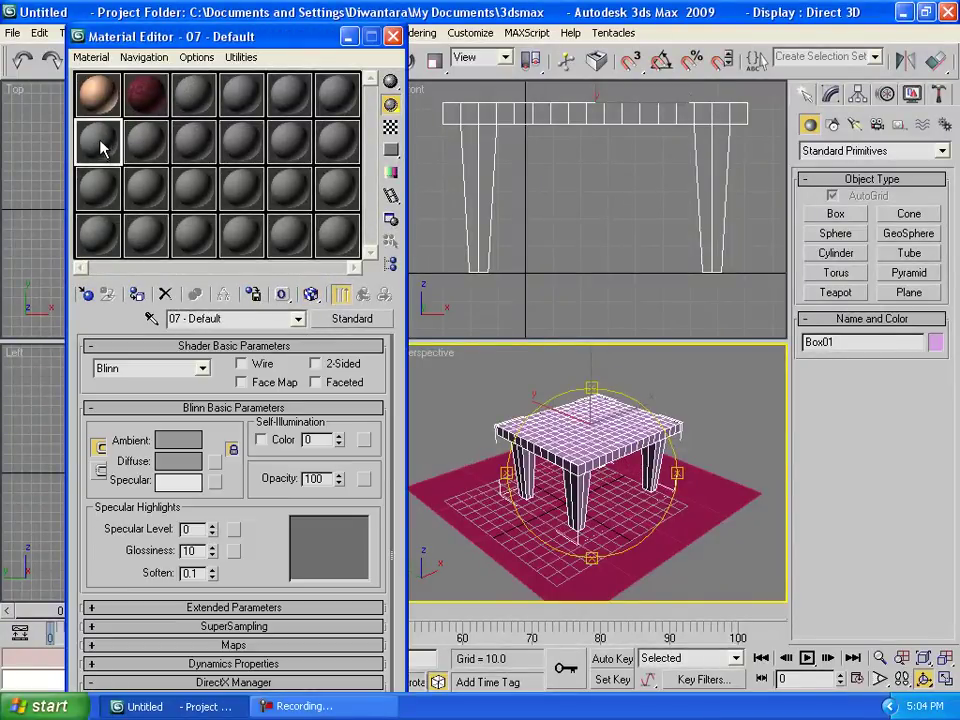
pyautogui.click(193, 100)
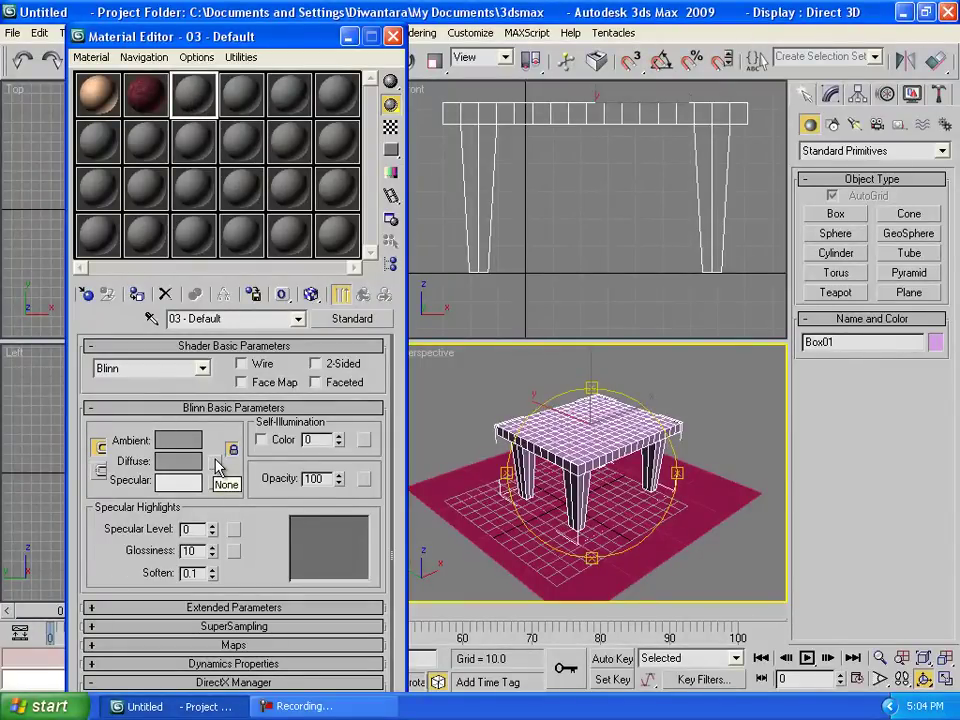
pyautogui.click(215, 461)
pyautogui.doubleClick(263, 62)
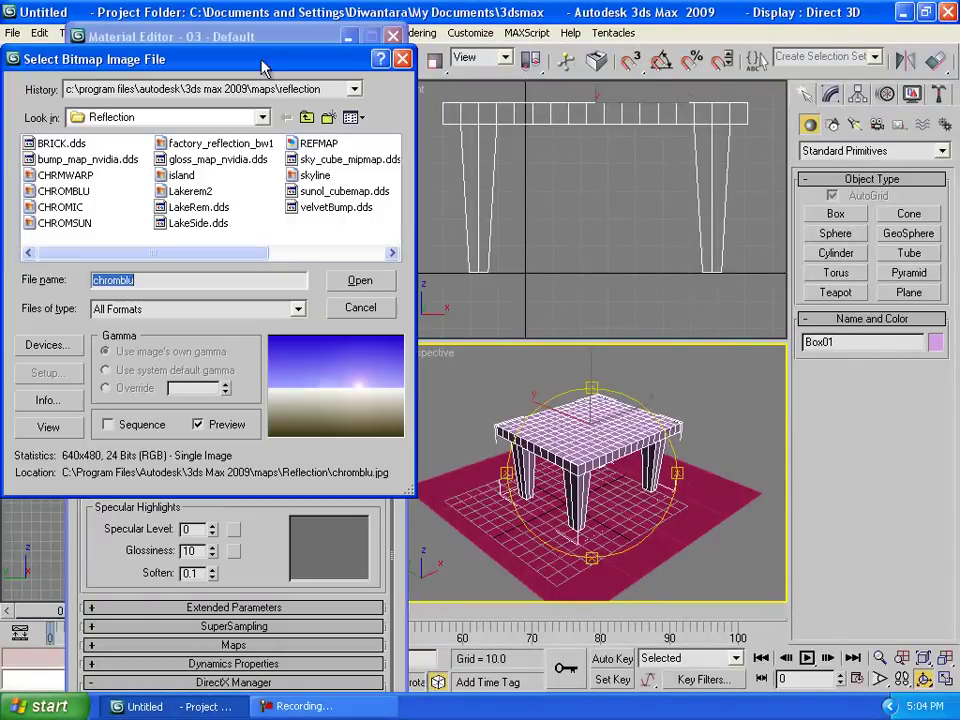
# Browse the file dialog to C:\Program Files\Autodesk\3ds Max 2009
pyautogui.click(306, 118)
pyautogui.click(306, 118)
pyautogui.click(306, 118)
pyautogui.click(306, 118)
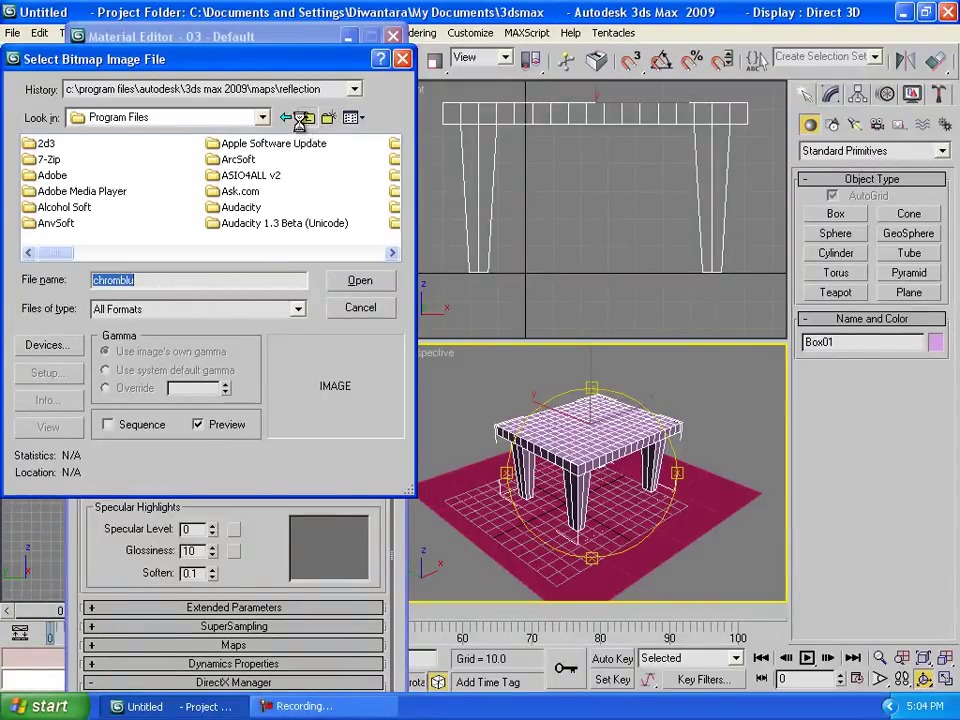
pyautogui.click(306, 118)
pyautogui.click(306, 118)
pyautogui.doubleClick(87, 146)
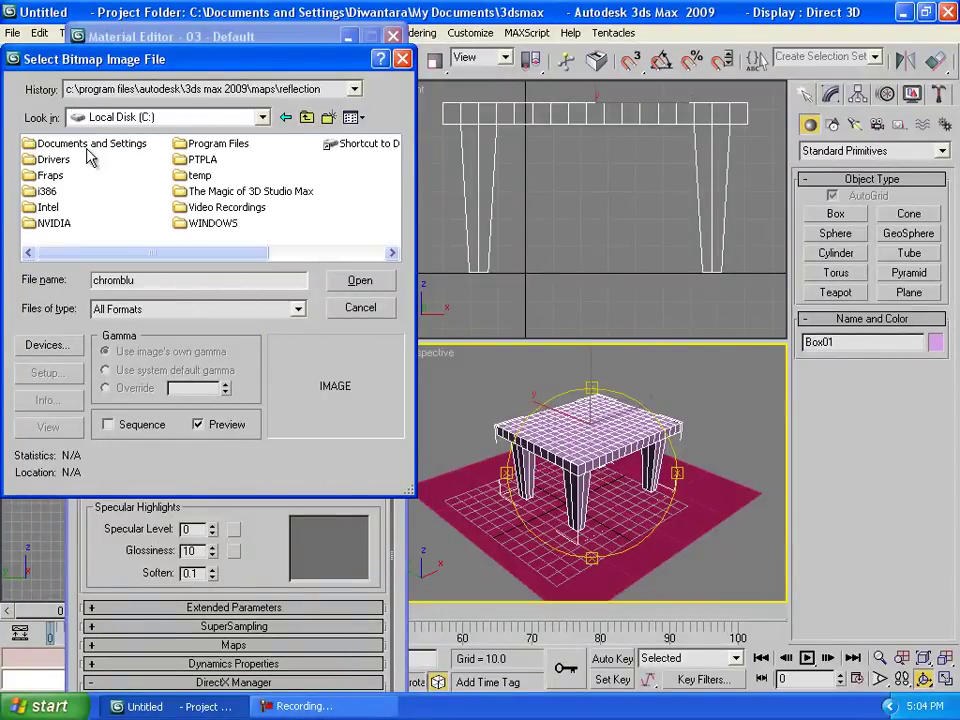
pyautogui.doubleClick(193, 148)
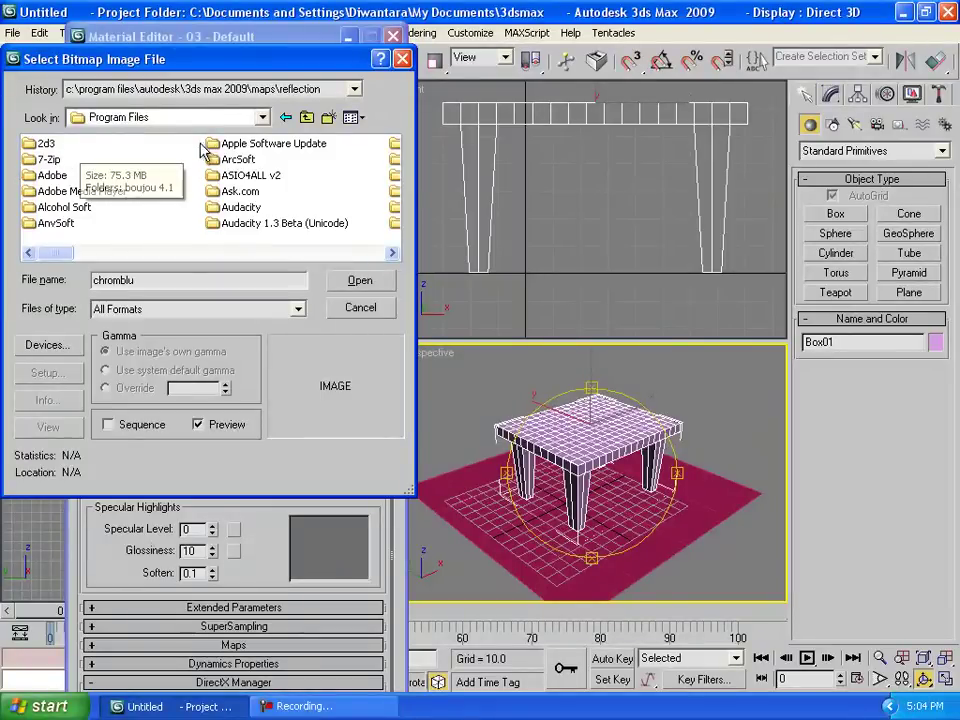
pyautogui.scroll(-1, 300, 155)
pyautogui.doubleClick(262, 147)
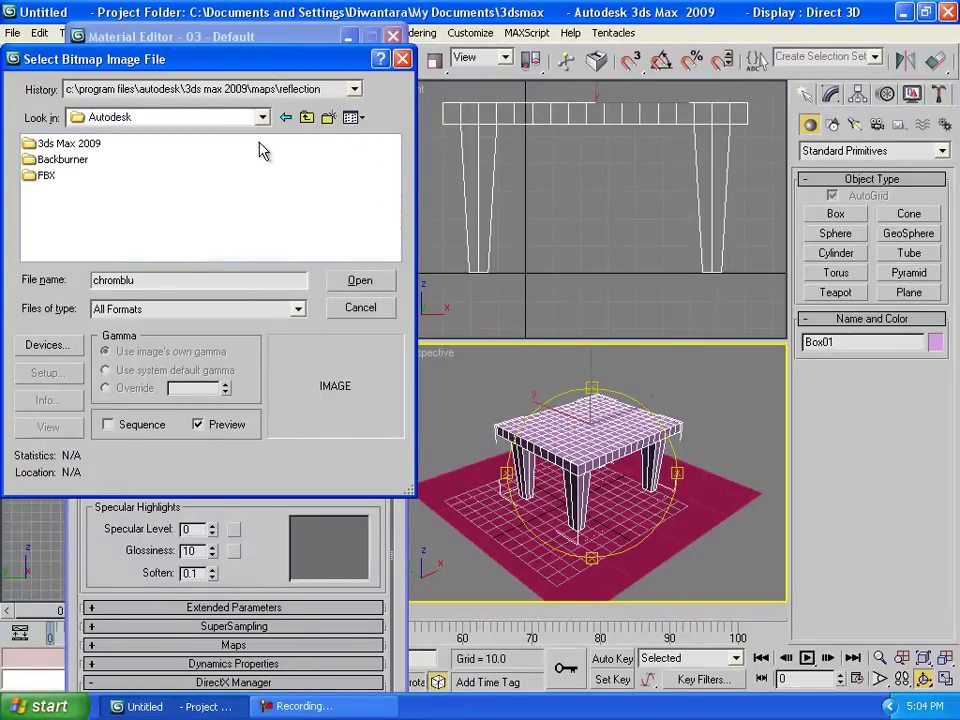
pyautogui.doubleClick(70, 144)
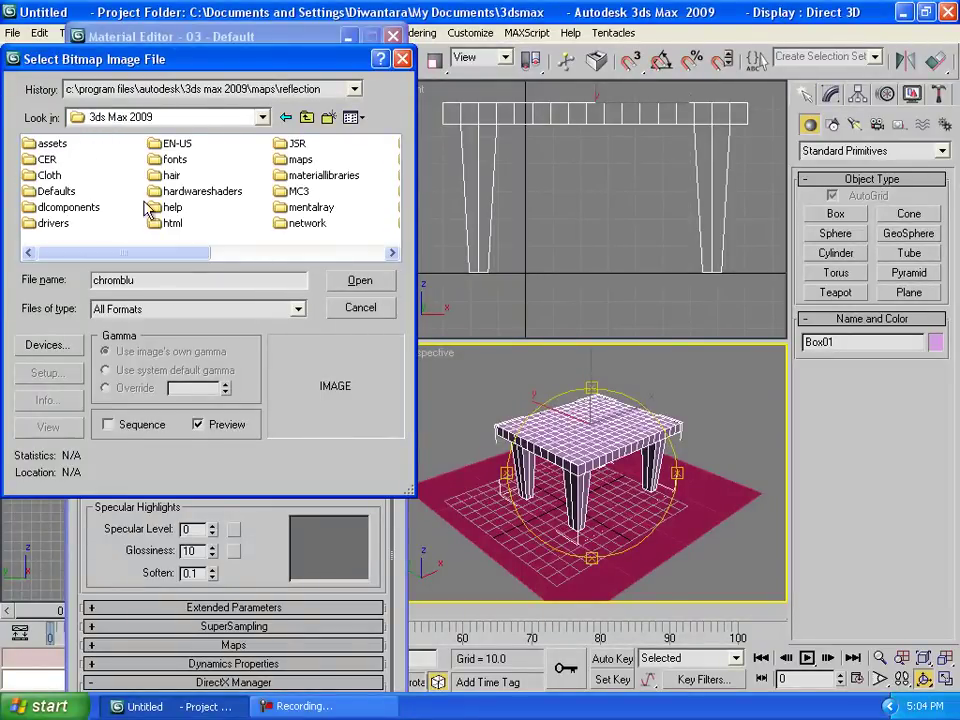
# Open maps\ProMaterials in thumbnail view and load the White Oak wood image
pyautogui.doubleClick(293, 161)
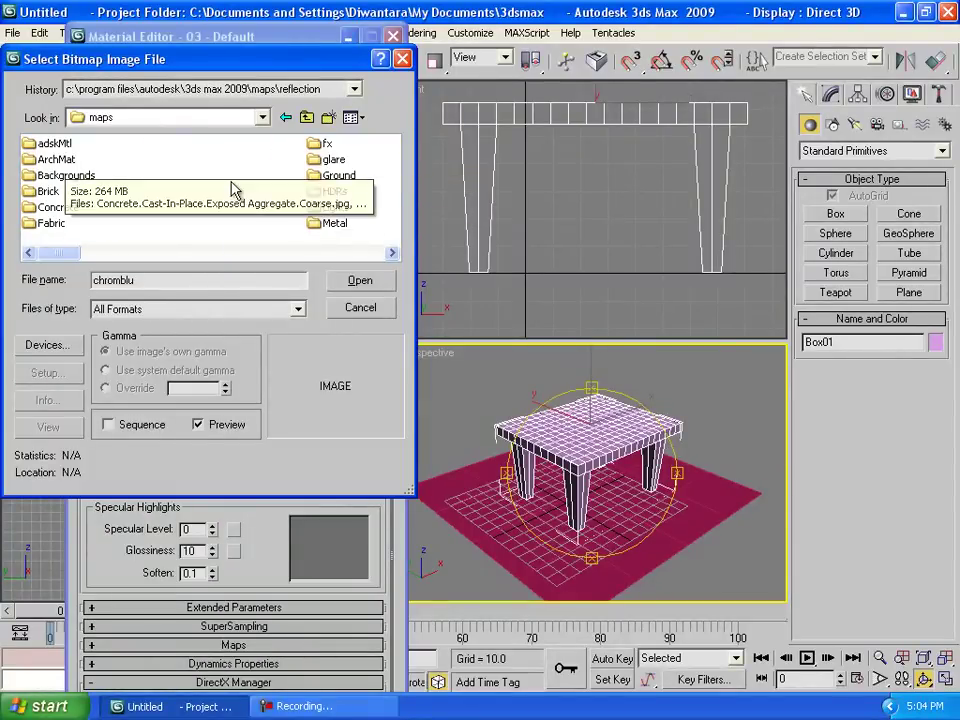
pyautogui.scroll(-1, 232, 190)
pyautogui.doubleClick(345, 176)
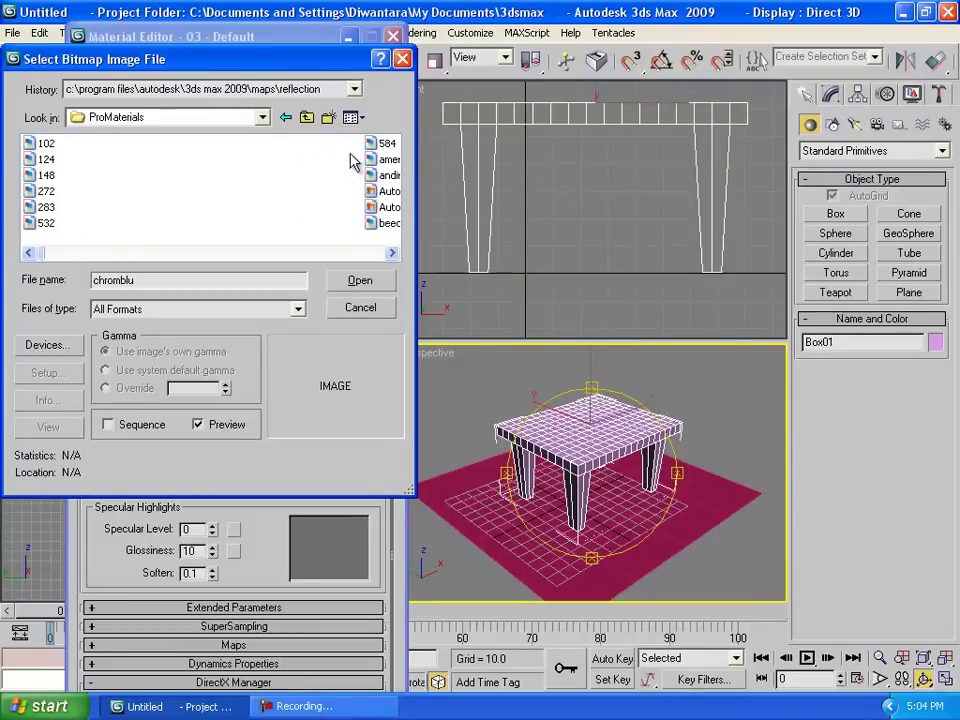
pyautogui.click(355, 117)
pyautogui.click(372, 140)
pyautogui.moveTo(392, 158); pyautogui.dragTo(392, 258)
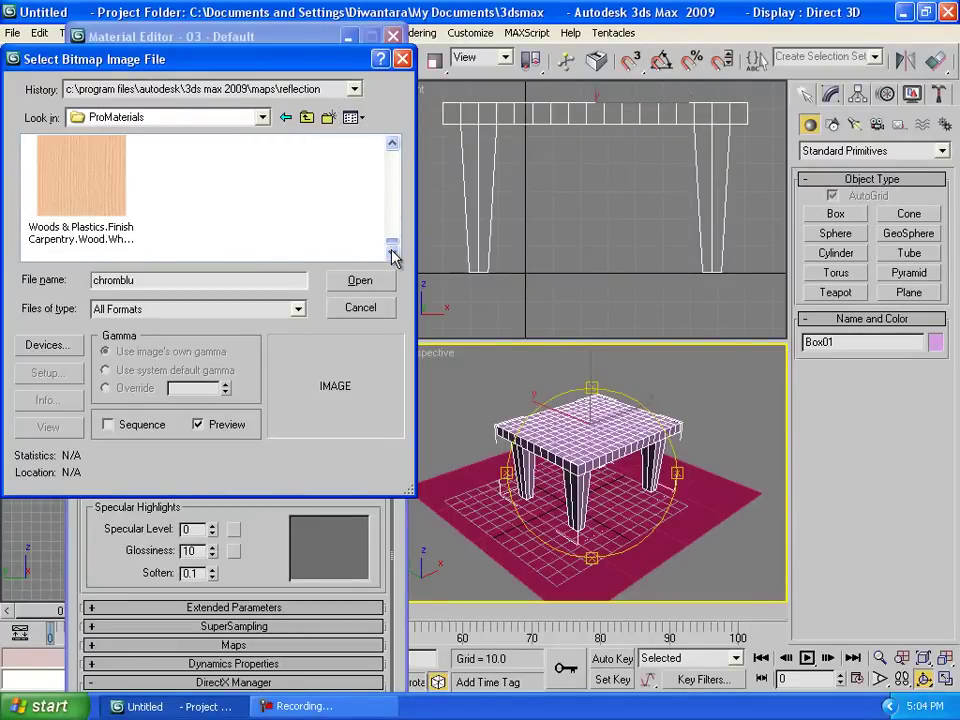
pyautogui.doubleClick(97, 203)
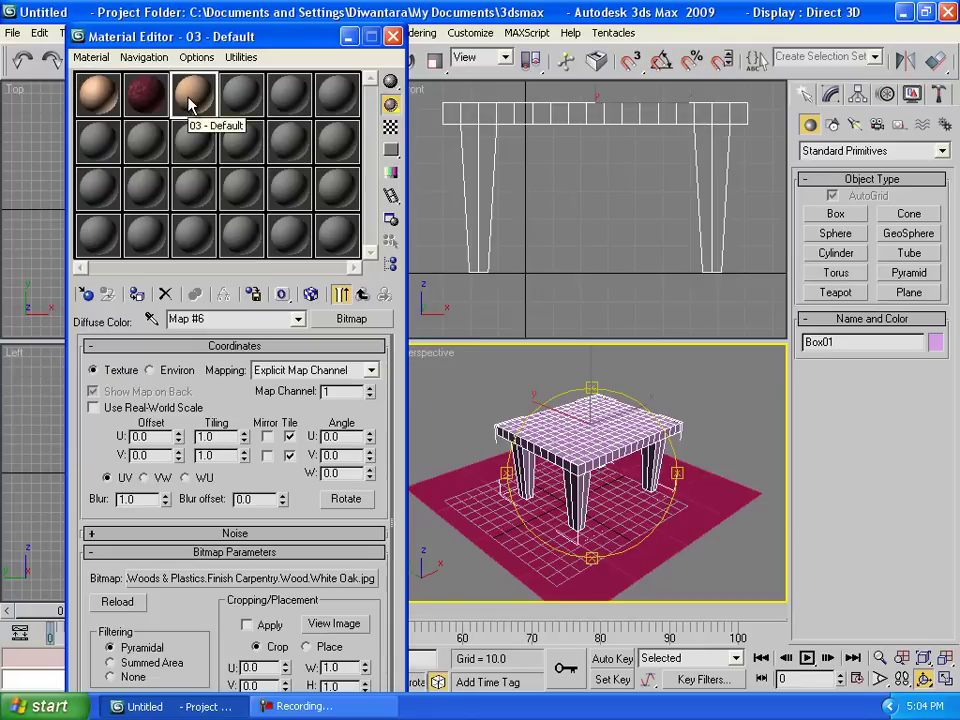
# Assign material 03 - Default to the table, show its texture in the viewport, and hide Edged Faces
pyautogui.moveTo(191, 98); pyautogui.dragTo(593, 458)
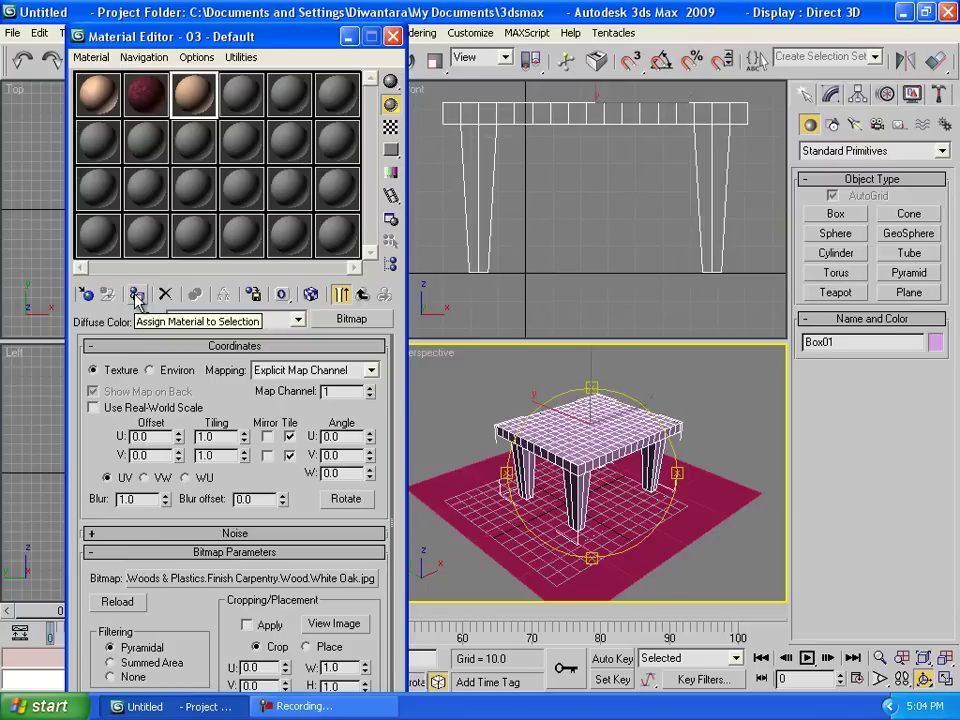
pyautogui.click(137, 298)
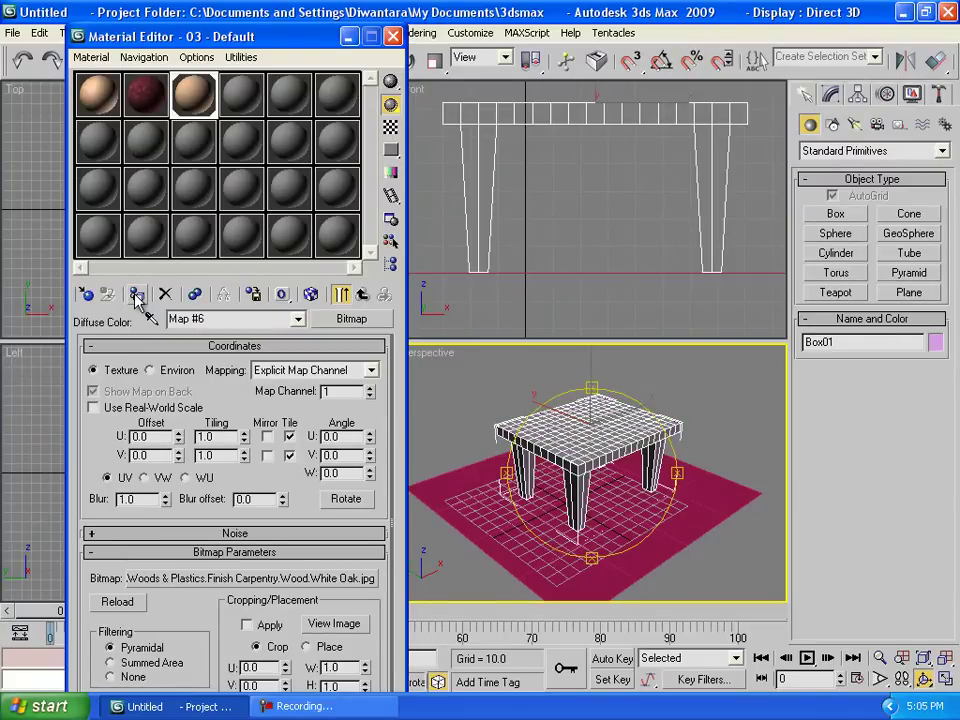
pyautogui.click(312, 295)
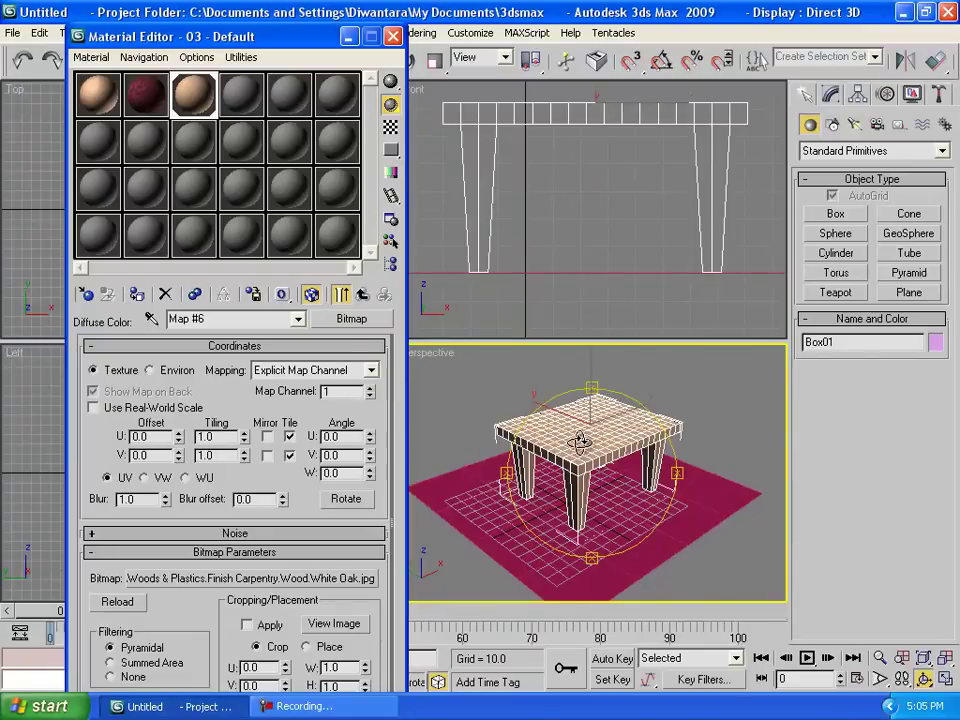
pyautogui.rightClick(441, 354)
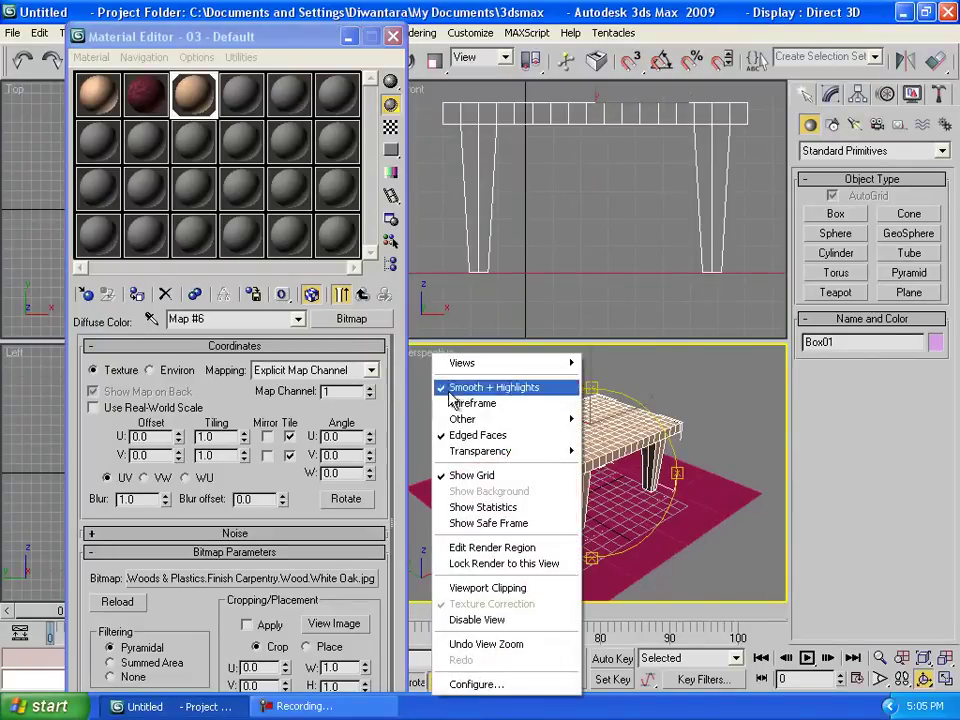
pyautogui.click(470, 435)
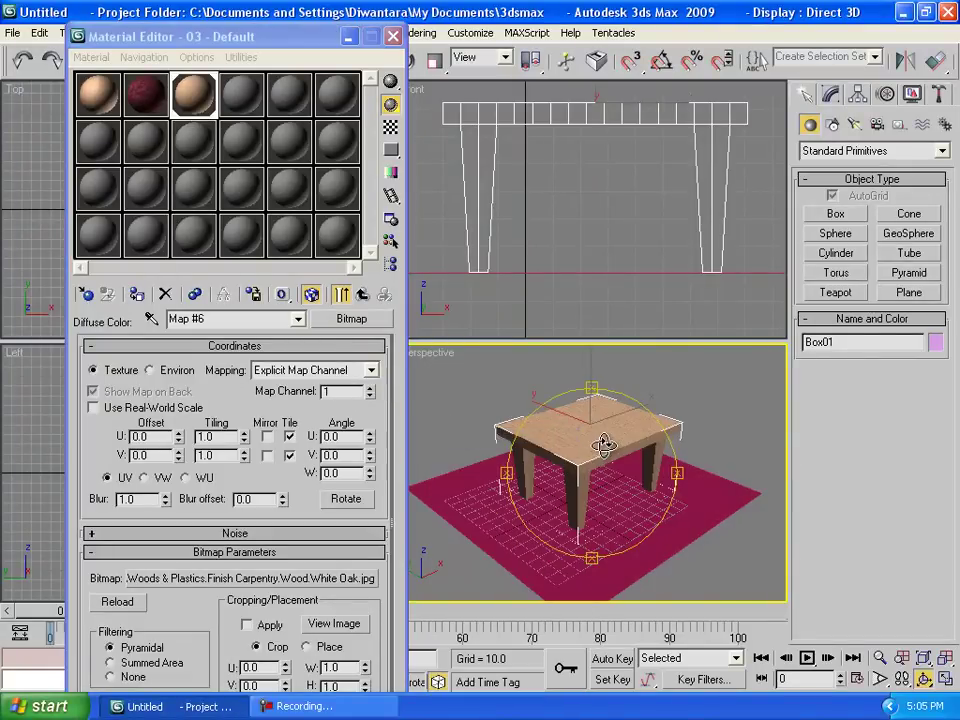
# Set the White Oak map tiling to U 5.5 and V 8.0
pyautogui.scroll(5, 604, 445)
pyautogui.moveTo(604, 445); pyautogui.dragTo(487, 467)
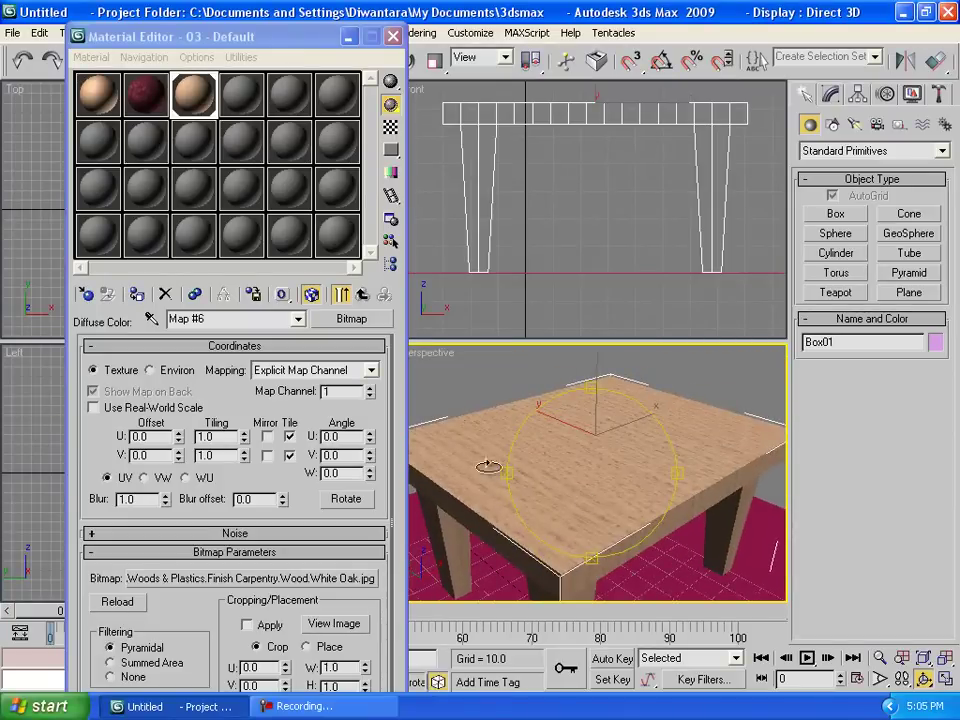
pyautogui.scroll(3, 485, 466)
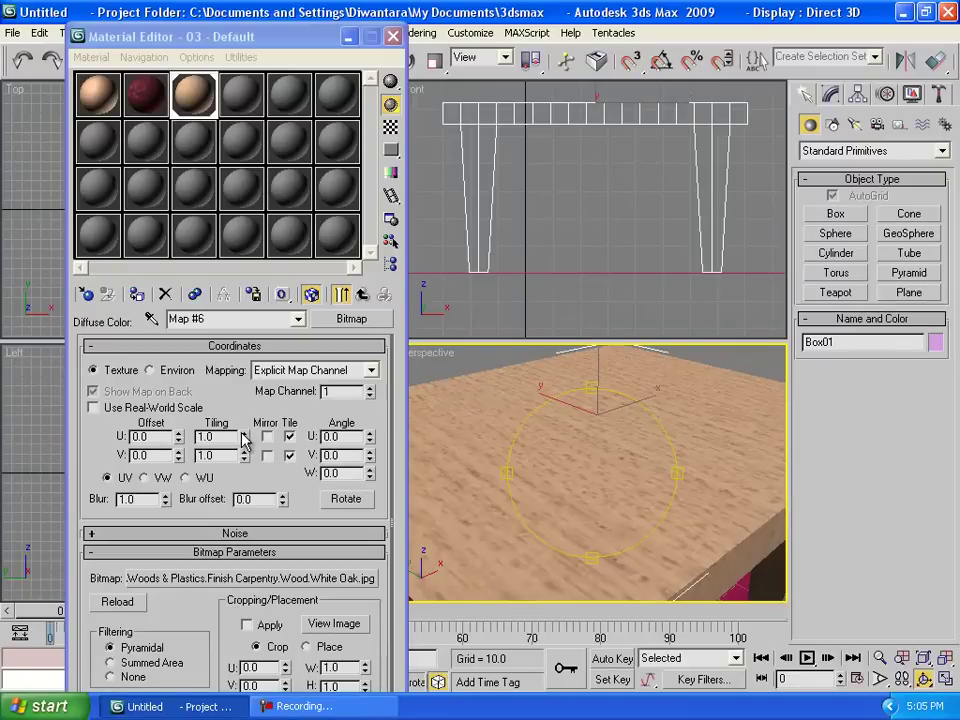
pyautogui.moveTo(243, 437); pyautogui.dragTo(250, 397)
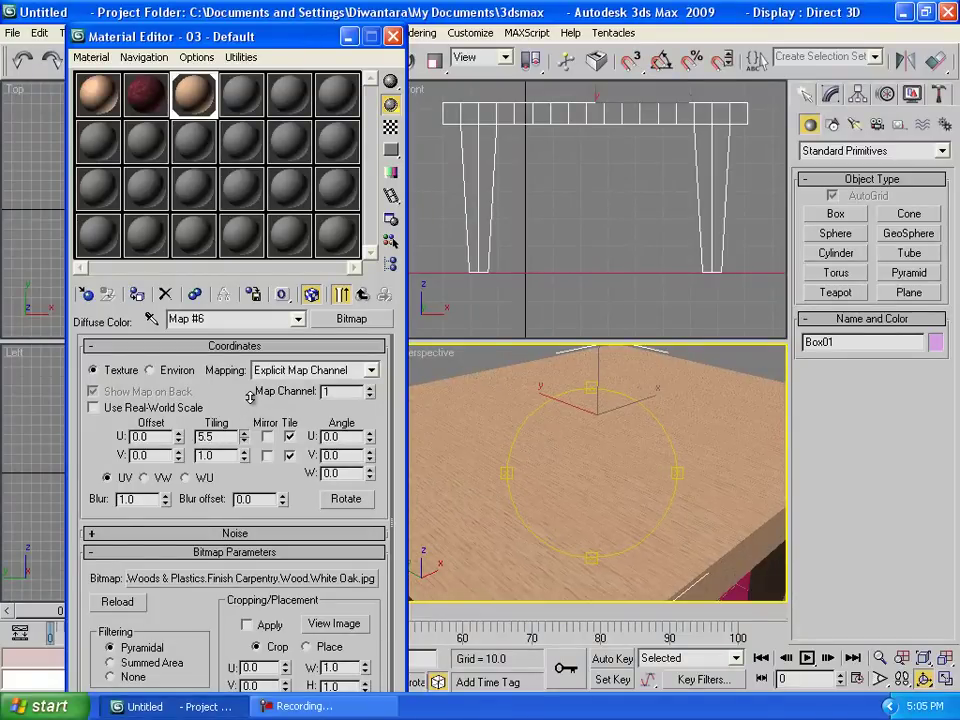
pyautogui.moveTo(244, 455); pyautogui.dragTo(244, 446)
pyautogui.scroll(-5, 481, 454)
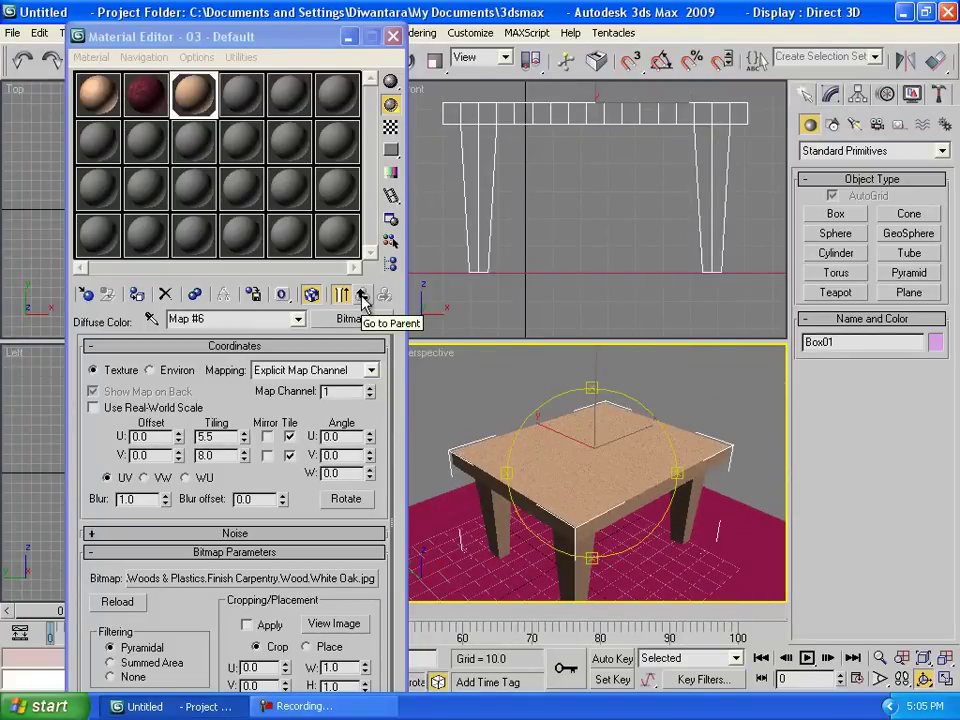
pyautogui.click(297, 318)
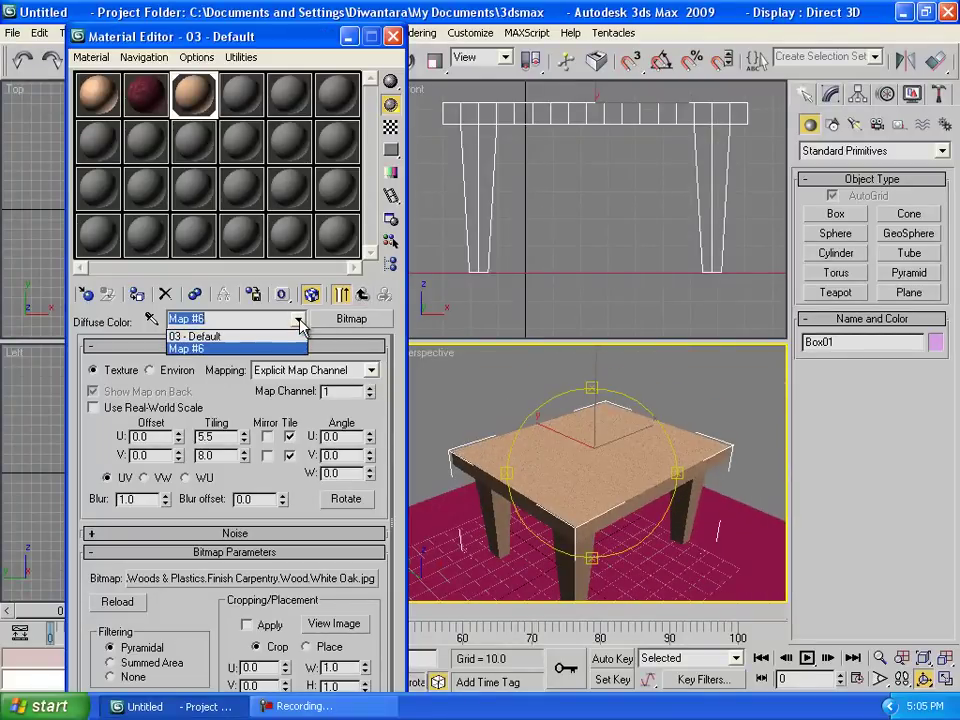
# Set the wood material's specular level to 8 and glossiness to 3, then render a test
pyautogui.click(236, 337)
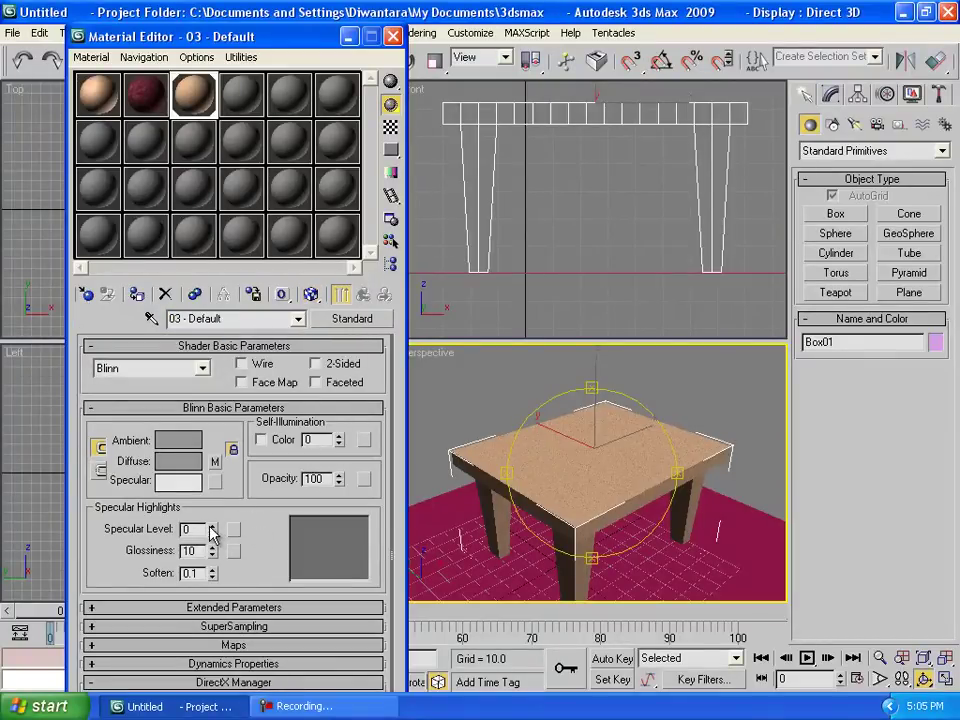
pyautogui.moveTo(212, 528); pyautogui.dragTo(212, 522)
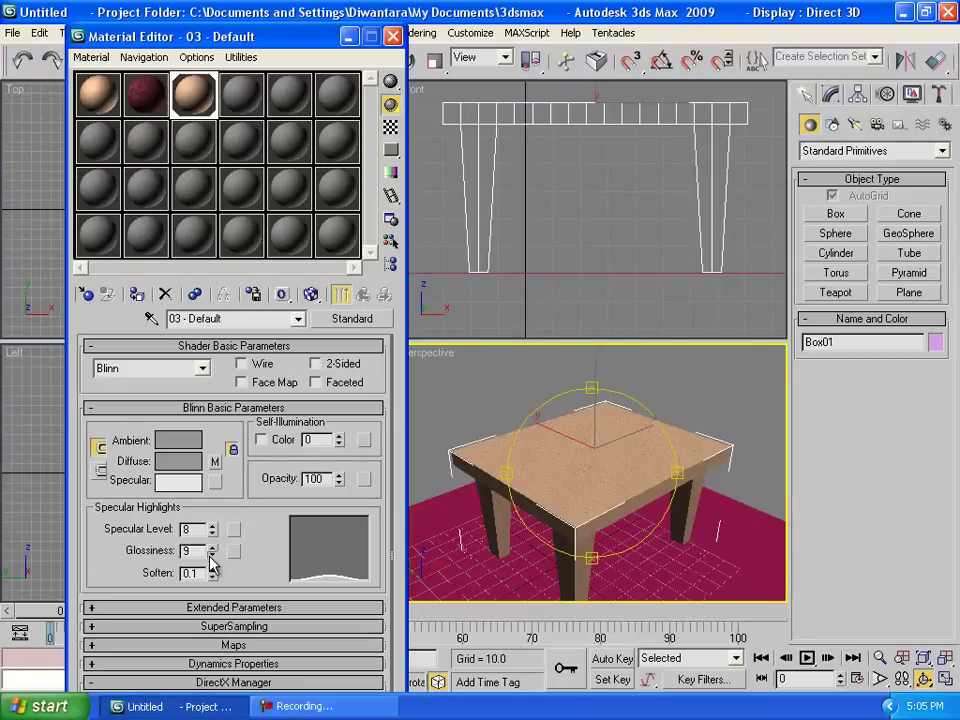
pyautogui.scroll(5, 564, 480)
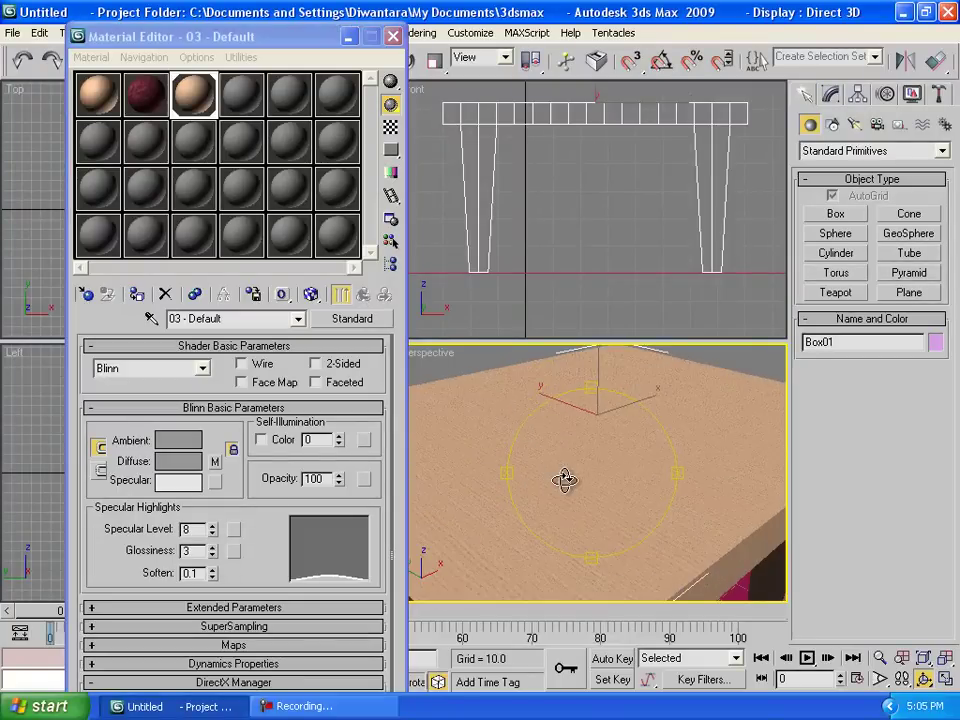
pyautogui.scroll(-3, 565, 480)
pyautogui.hotkey('shift', 'q')
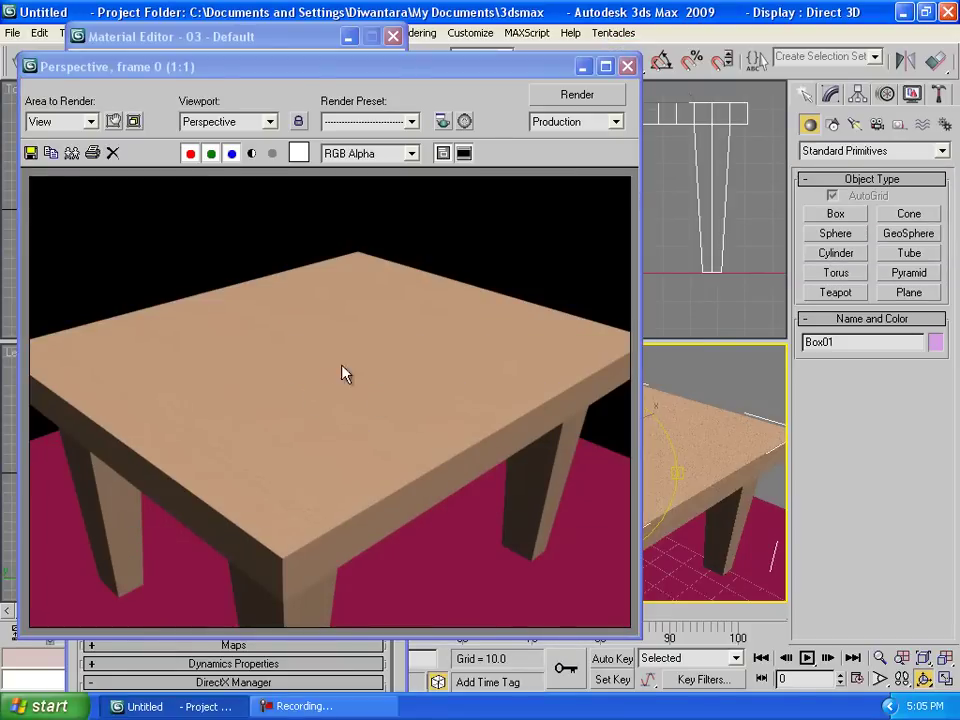
pyautogui.click(627, 66)
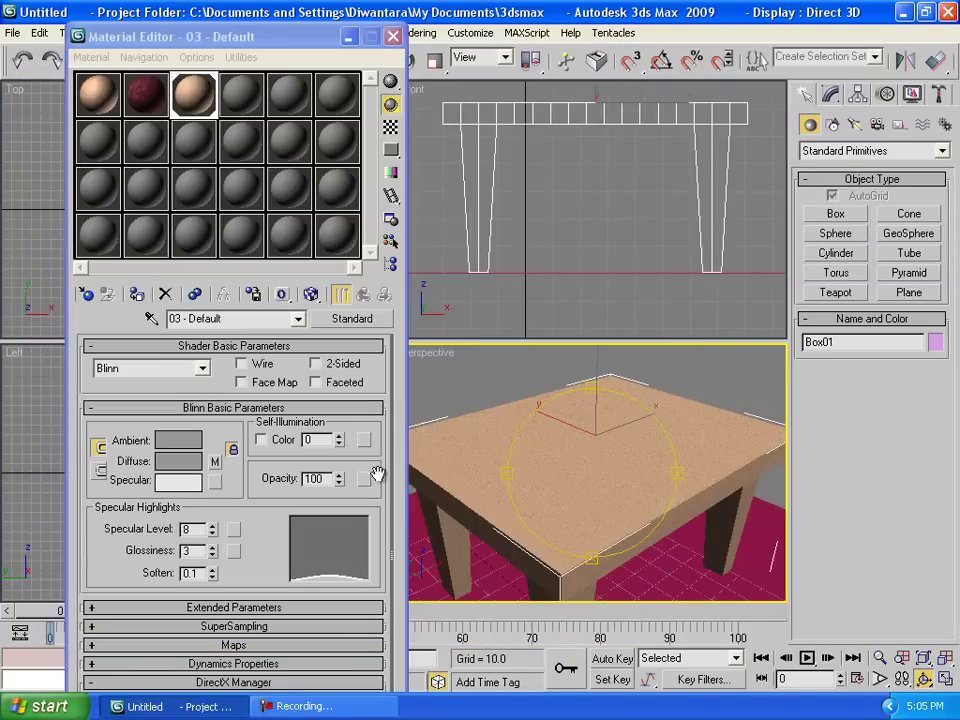
# Copy the White Oak diffuse map into the Bump slot at amount 60 and re-render
pyautogui.scroll(-3, 521, 474)
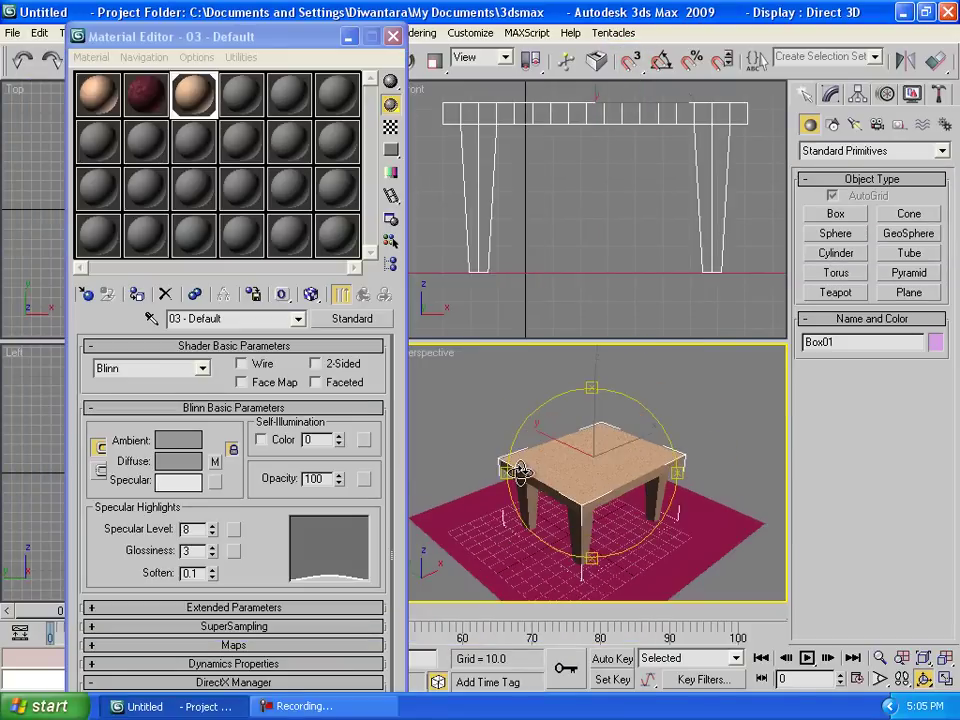
pyautogui.click(158, 645)
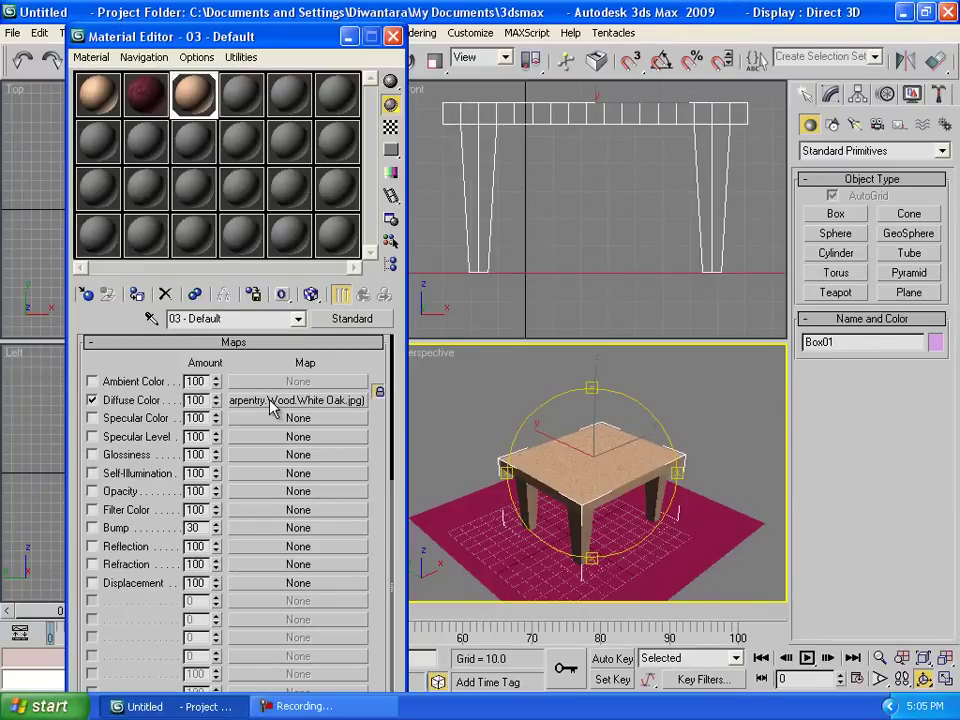
pyautogui.moveTo(270, 405); pyautogui.dragTo(246, 521)
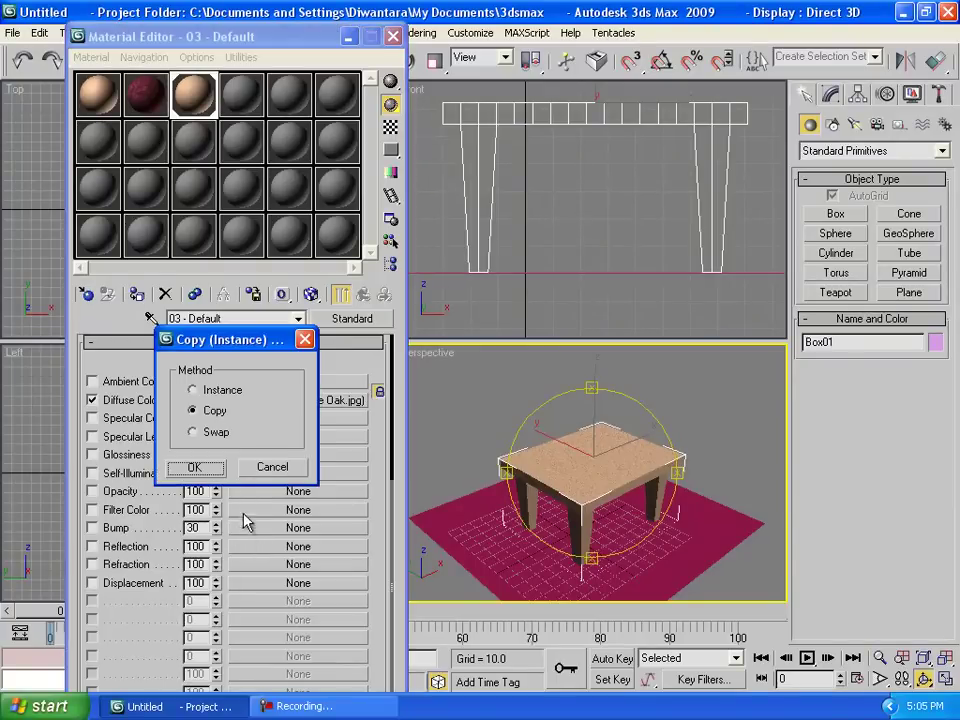
pyautogui.click(197, 468)
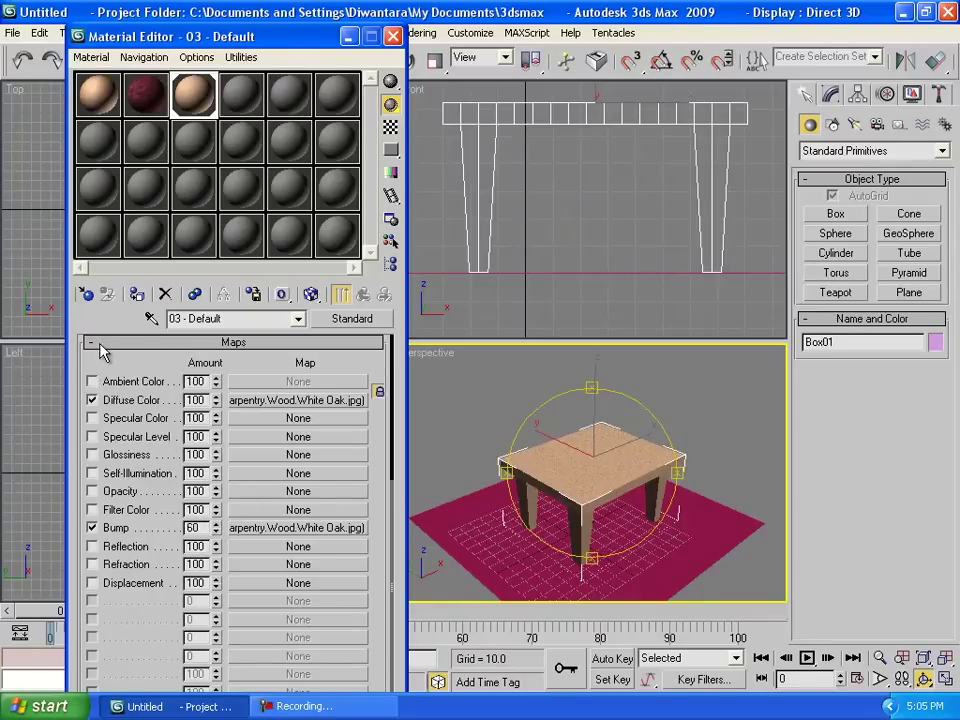
pyautogui.hotkey('shift', 'q')
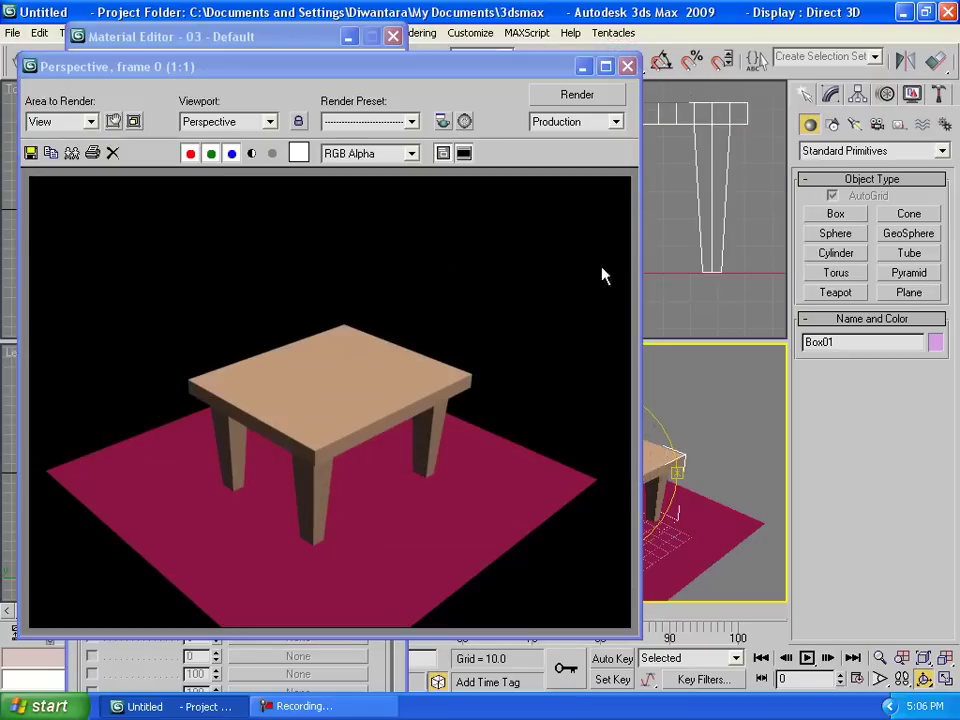
# Give sample slot 4 a Bitmap diffuse map using Sitework.Paving & Surfacing.Riverstone.Mortared.Blue.jpg
pyautogui.click(628, 64)
pyautogui.click(241, 95)
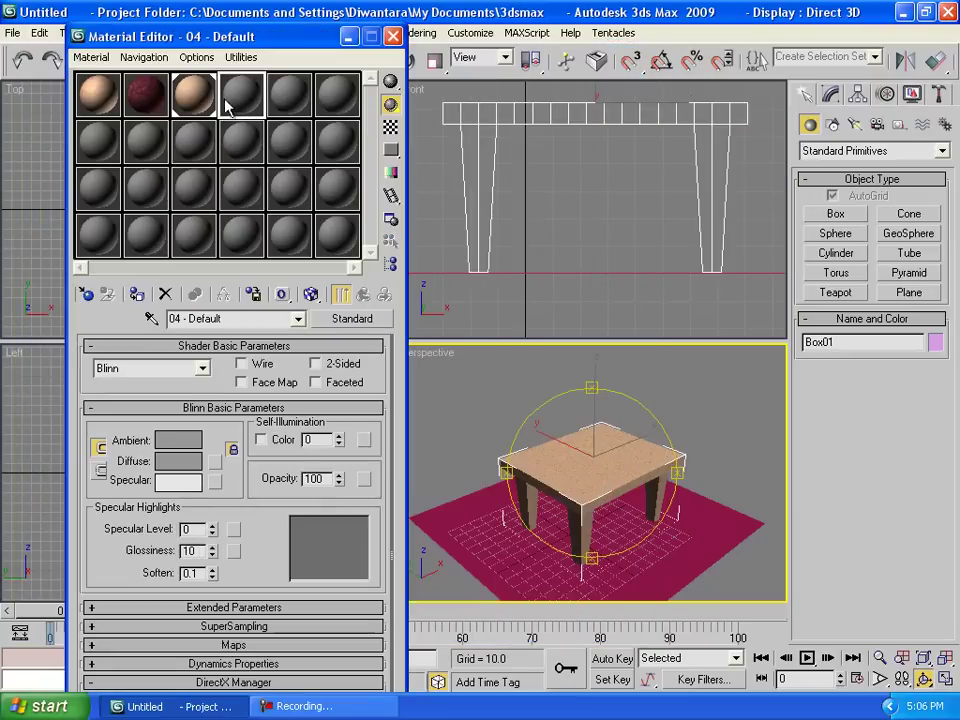
pyautogui.click(216, 462)
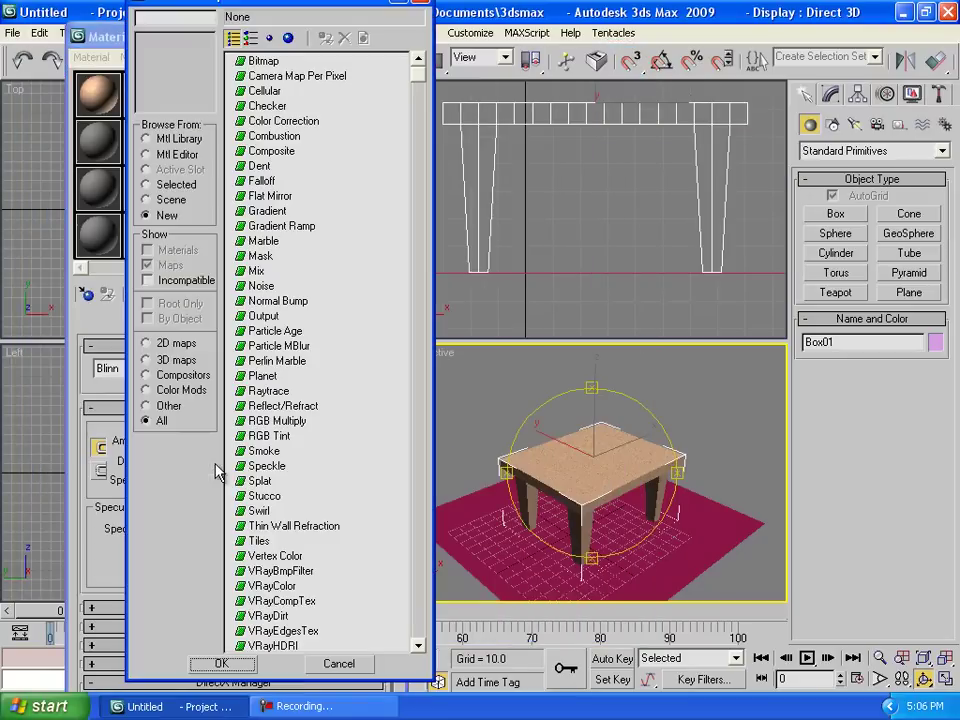
pyautogui.doubleClick(264, 63)
pyautogui.click(350, 117)
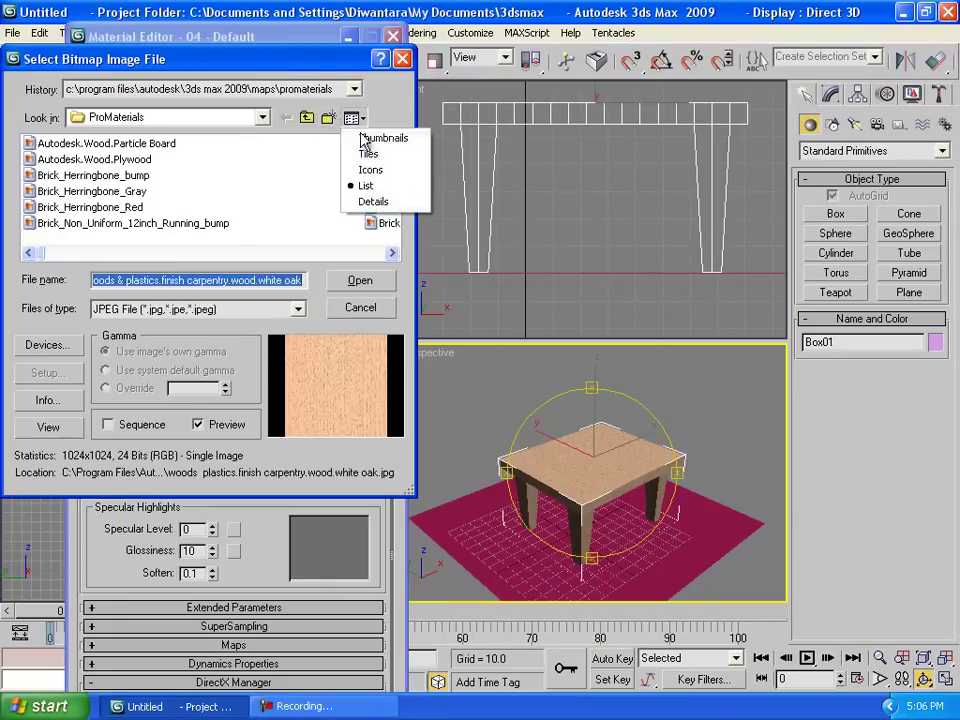
pyautogui.click(378, 137)
pyautogui.scroll(-3, 394, 168)
pyautogui.moveTo(394, 168)
pyautogui.mouseDown()
pyautogui.moveTo(393, 248)
pyautogui.moveTo(390, 230)
pyautogui.mouseUp()
pyautogui.scroll(-5, 300, 210)
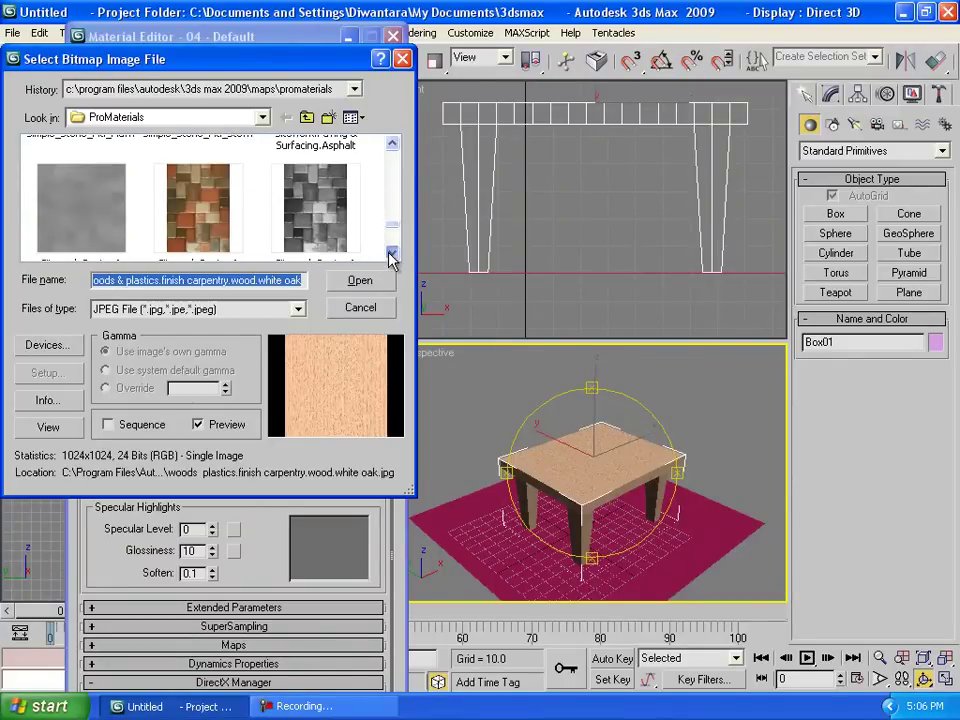
pyautogui.doubleClick(92, 130)
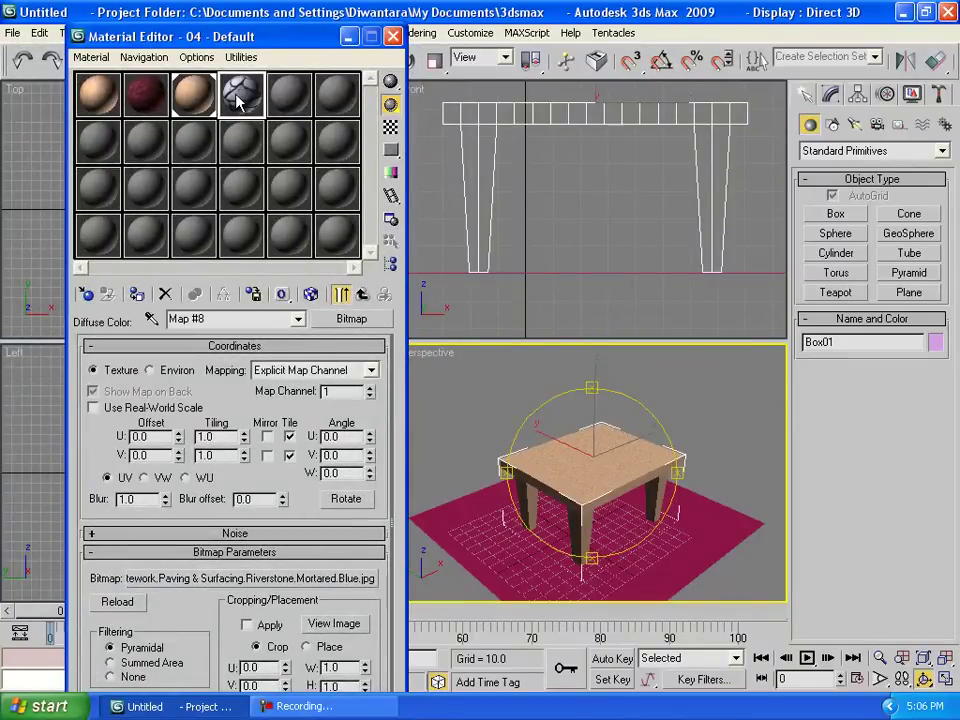
# Apply the riverstone material to Plane01, show its map in the viewport, and tile it 6.2 by 6.4
pyautogui.moveTo(237, 100); pyautogui.dragTo(628, 514)
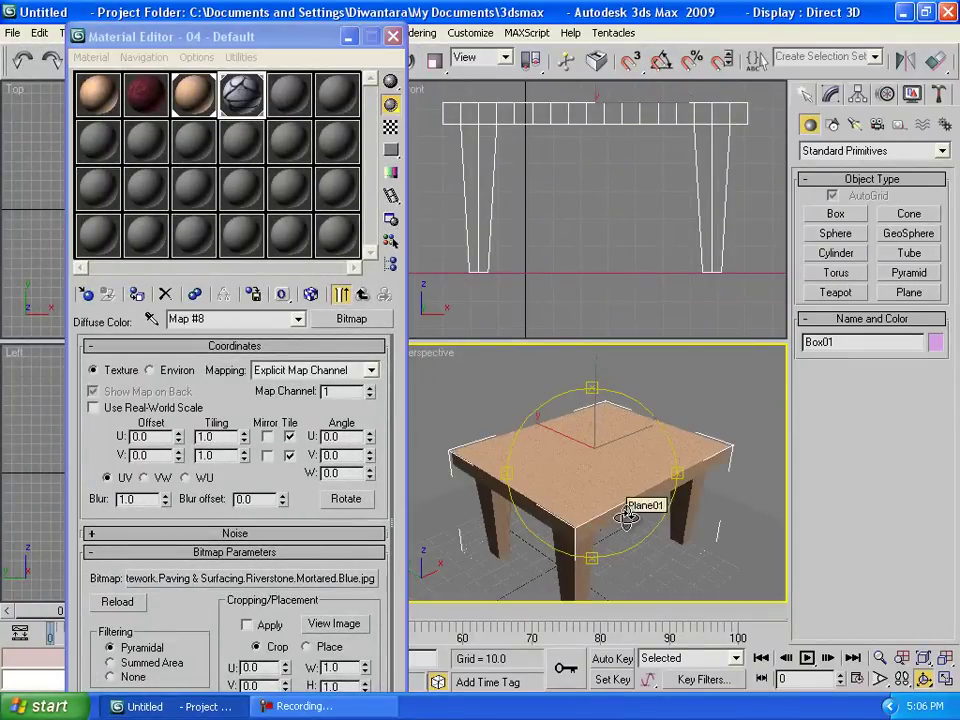
pyautogui.moveTo(628, 514); pyautogui.dragTo(614, 497, button='middle')
pyautogui.hotkey('shift', 'q')
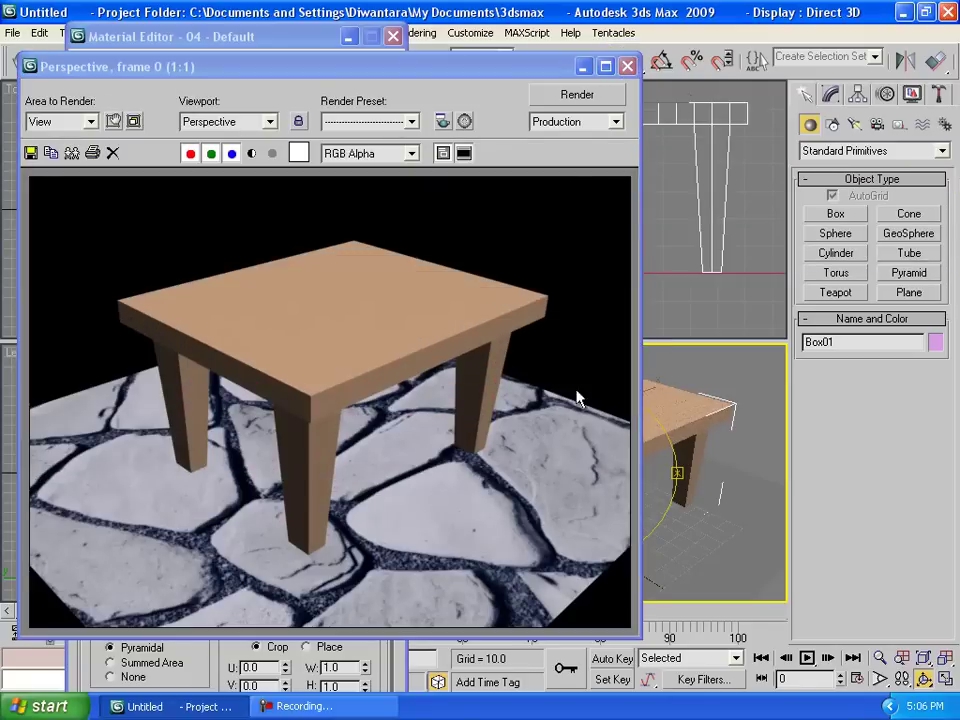
pyautogui.click(627, 66)
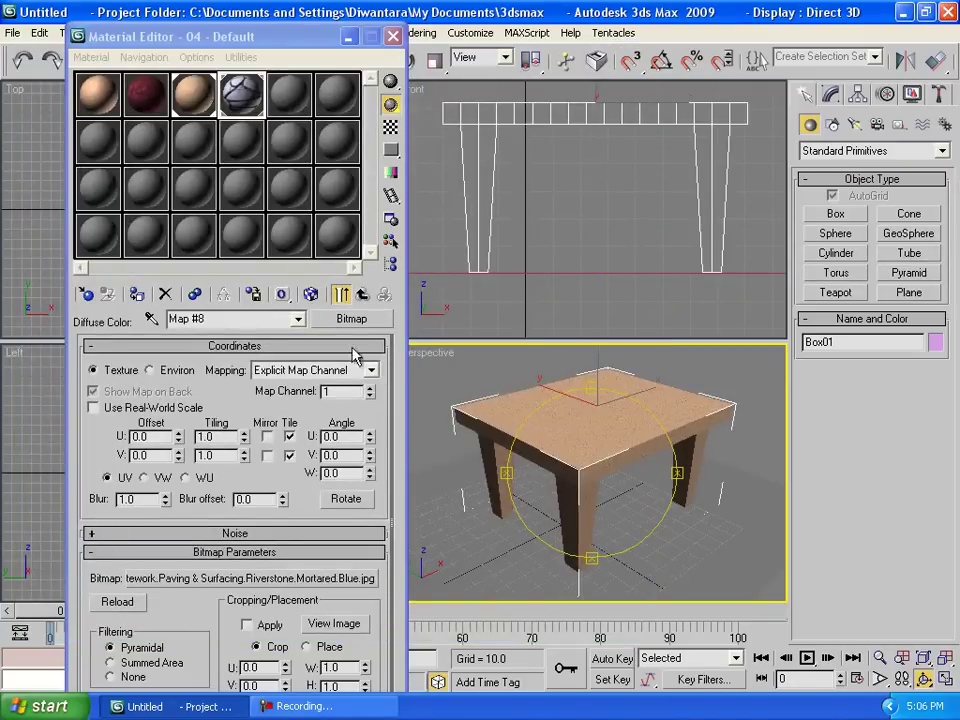
pyautogui.click(313, 295)
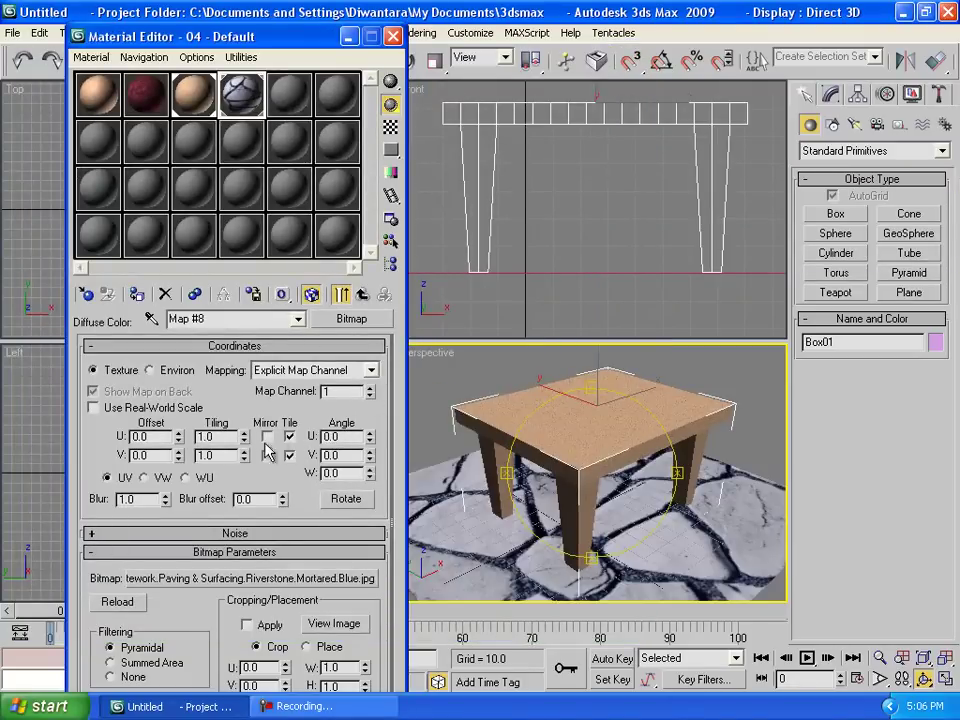
pyautogui.moveTo(243, 440); pyautogui.dragTo(246, 368)
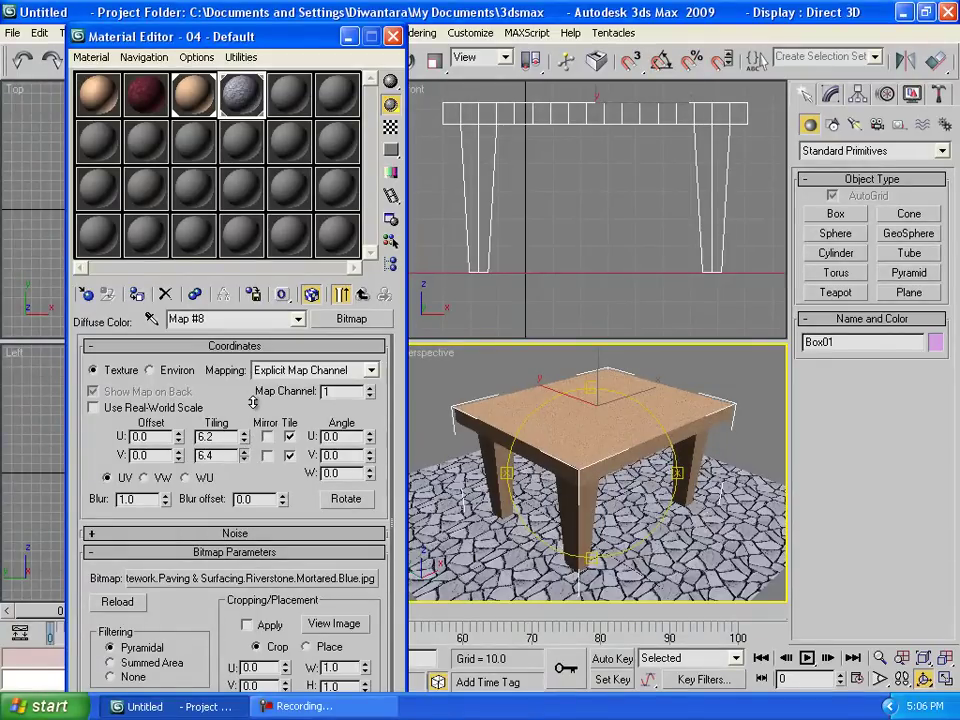
# Copy the riverstone map into the stone material's Bump slot and test-render the floor
pyautogui.click(342, 294)
pyautogui.click(147, 652)
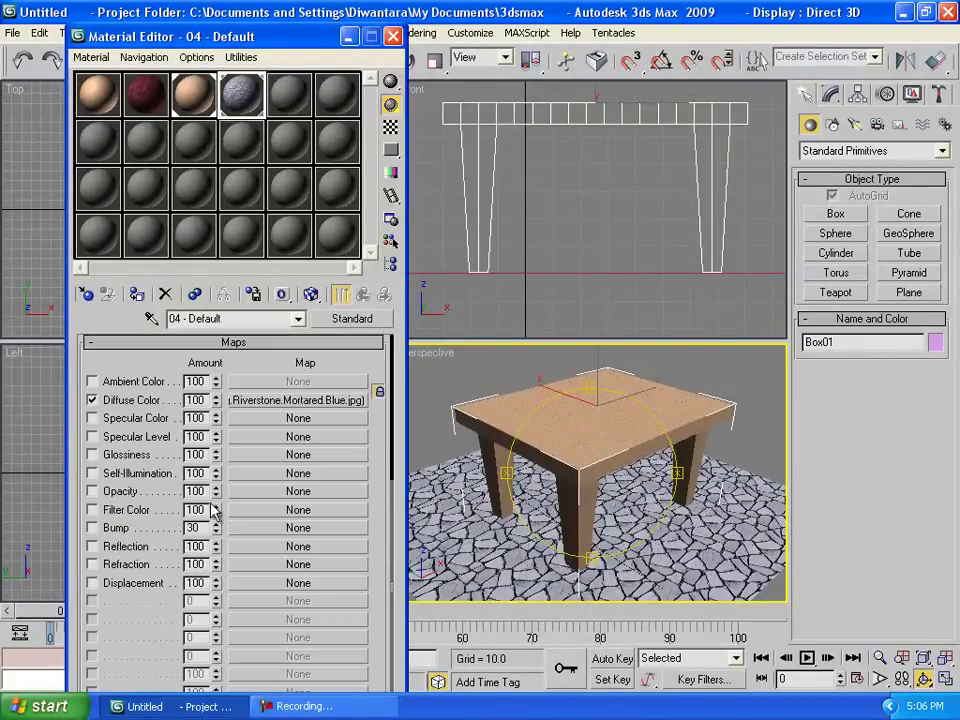
pyautogui.moveTo(262, 403); pyautogui.dragTo(245, 533)
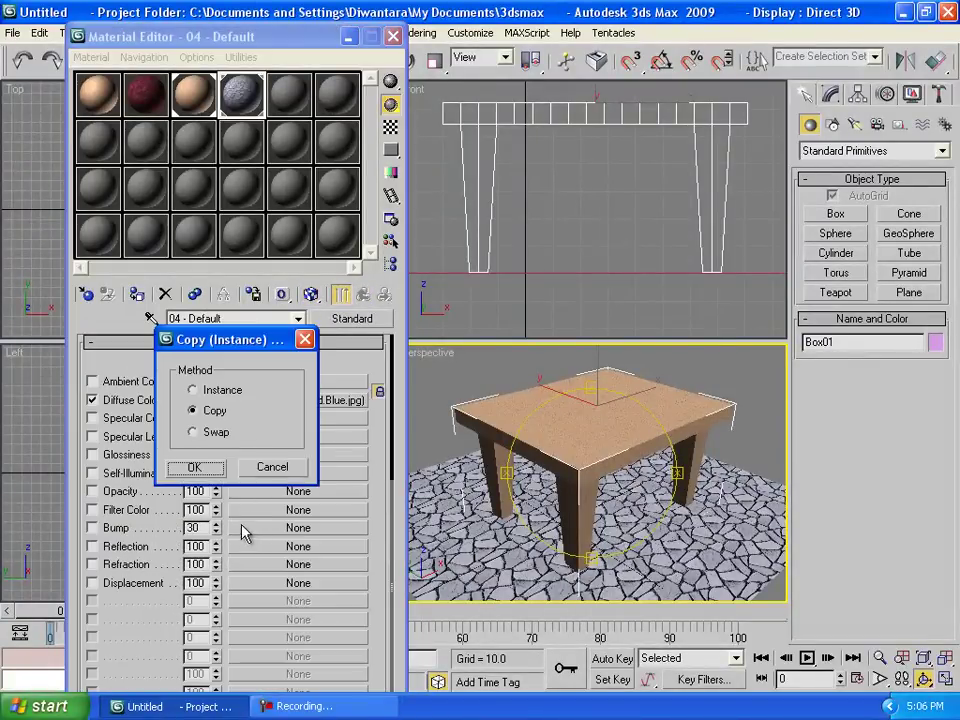
pyautogui.click(217, 469)
pyautogui.scroll(3, 509, 511)
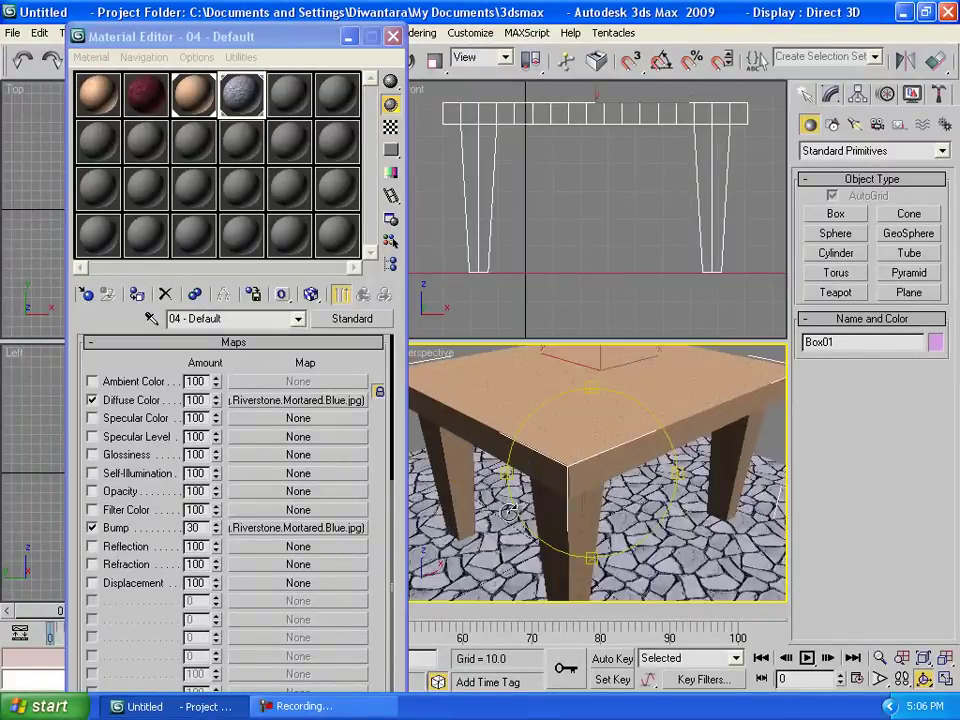
pyautogui.scroll(5, 520, 512)
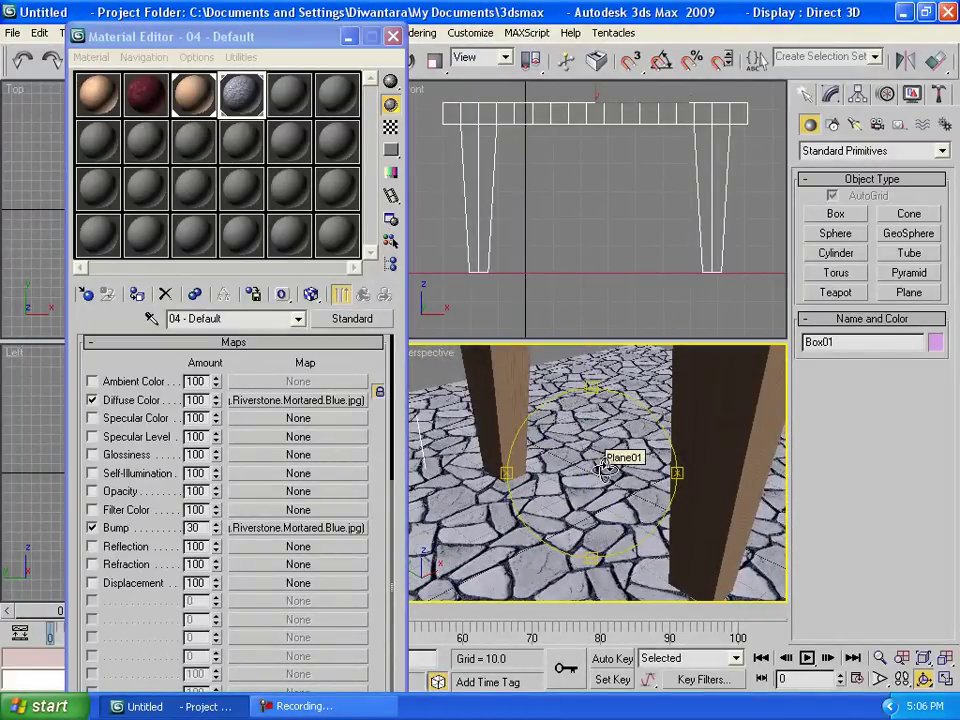
pyautogui.hotkey('shift', 'q')
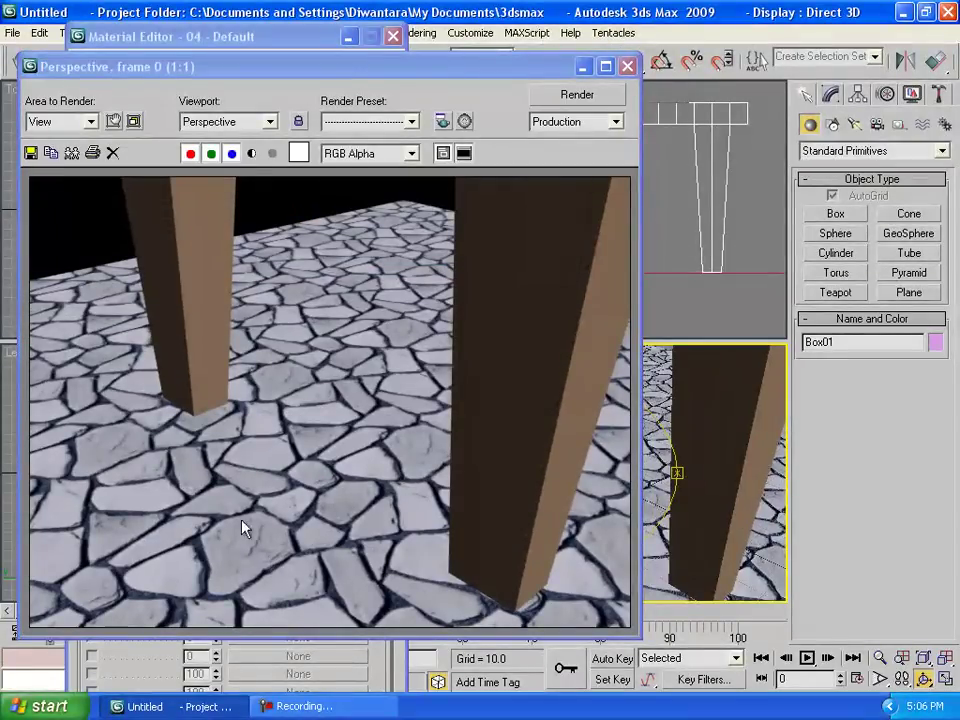
pyautogui.click(627, 66)
# Raise the Bump amount from 30 toward 97, test-rendering after each increase
pyautogui.moveTo(217, 533); pyautogui.dragTo(217, 500)
pyautogui.hotkey('shift', 'q')
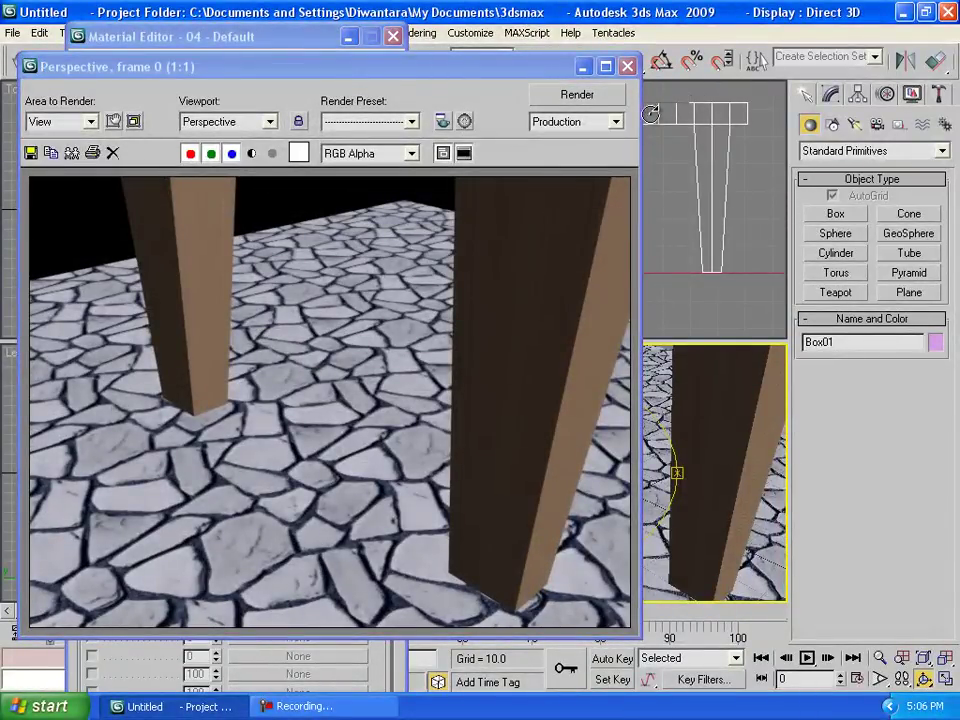
pyautogui.click(627, 66)
pyautogui.click(215, 522)
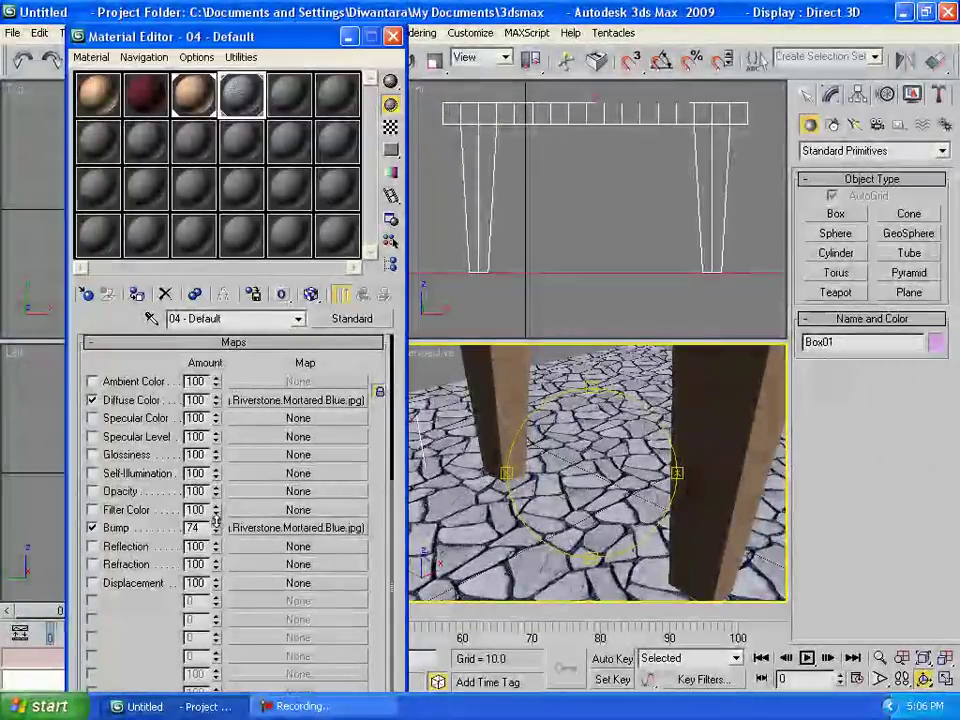
pyautogui.hotkey('shift', 'q')
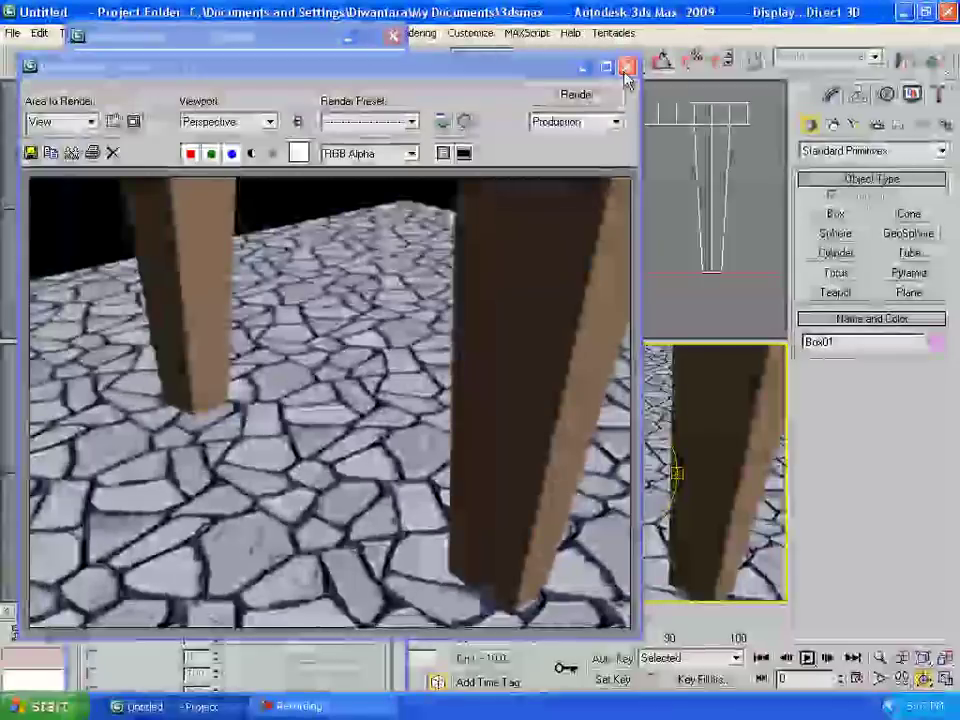
pyautogui.click(627, 66)
pyautogui.scroll(-5, 560, 467)
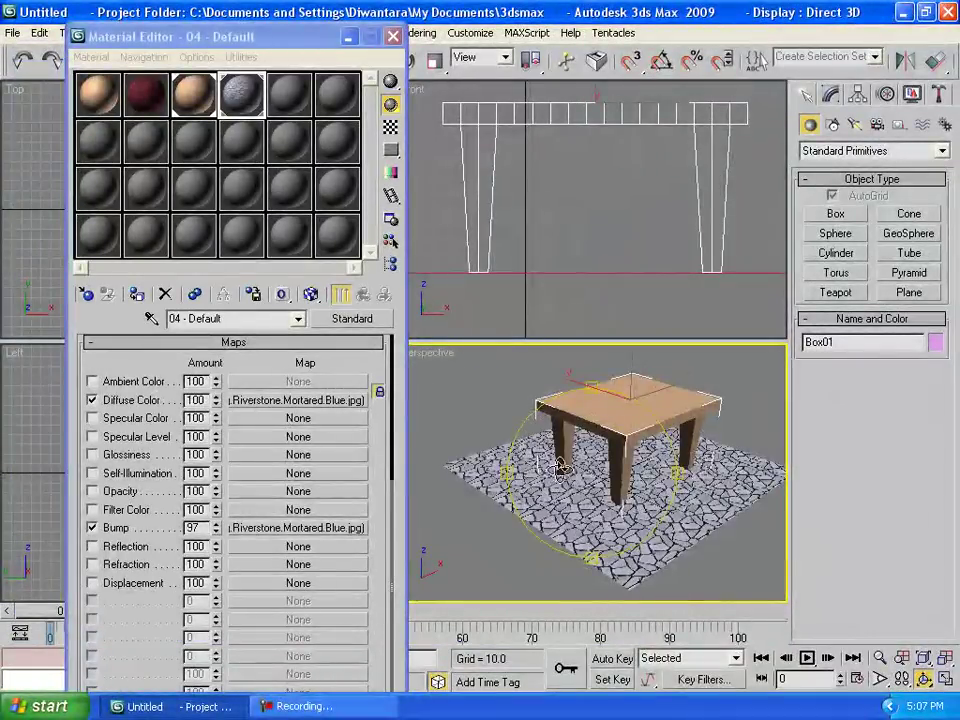
pyautogui.keyDown('alt'); pyautogui.moveTo(560, 467); pyautogui.dragTo(520, 470, button='middle'); pyautogui.keyUp('alt')
# Create a Standard Omni light and move it up above the table
pyautogui.click(393, 36)
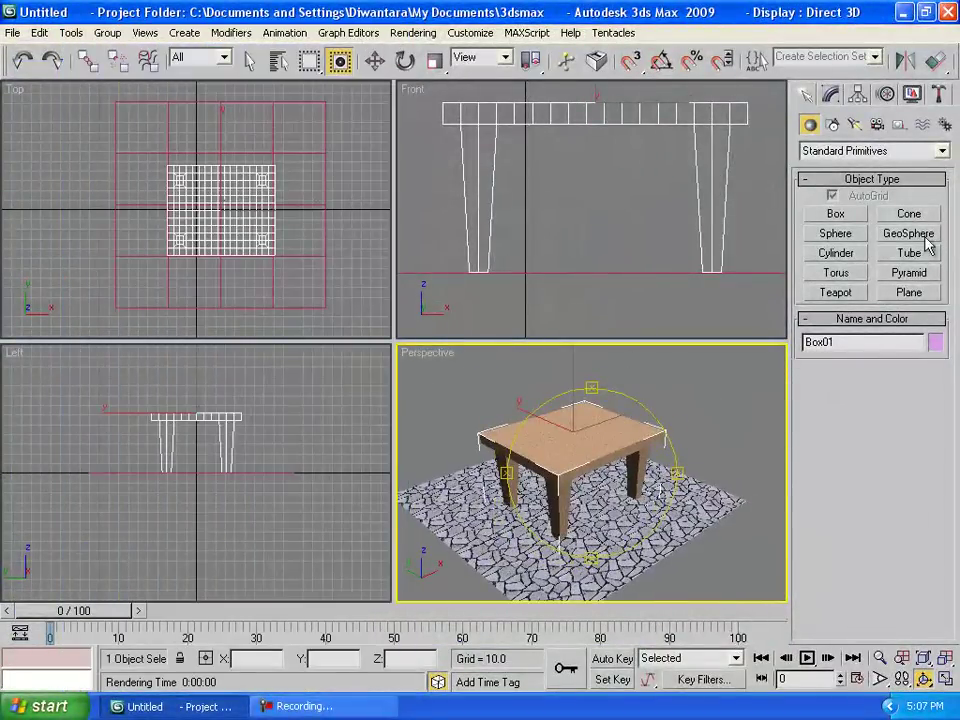
pyautogui.click(858, 128)
pyautogui.click(940, 152)
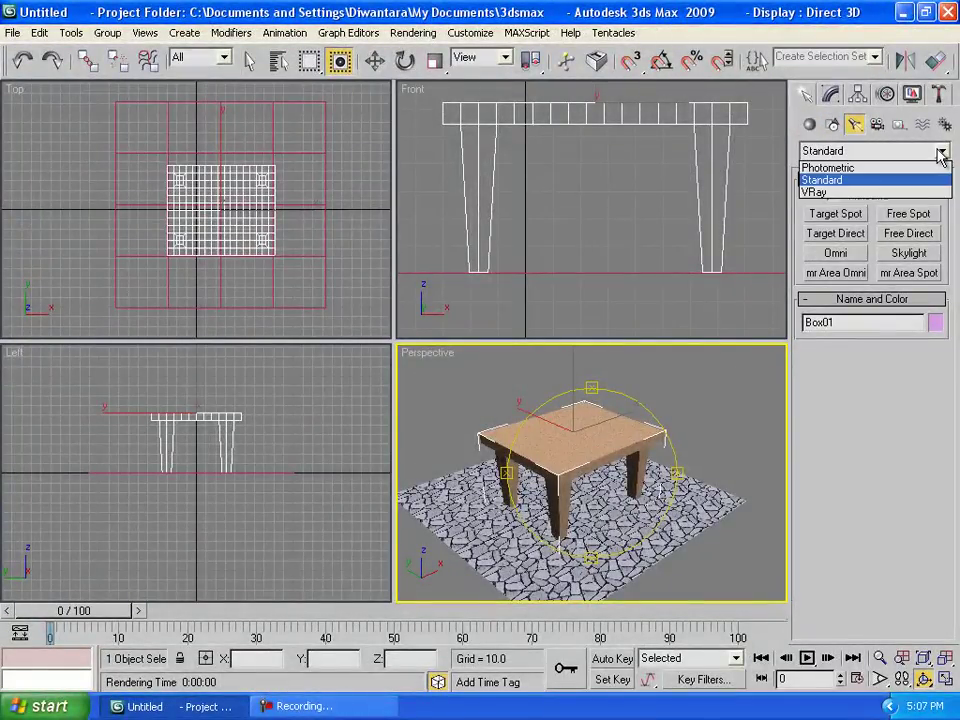
pyautogui.click(917, 181)
pyautogui.click(836, 253)
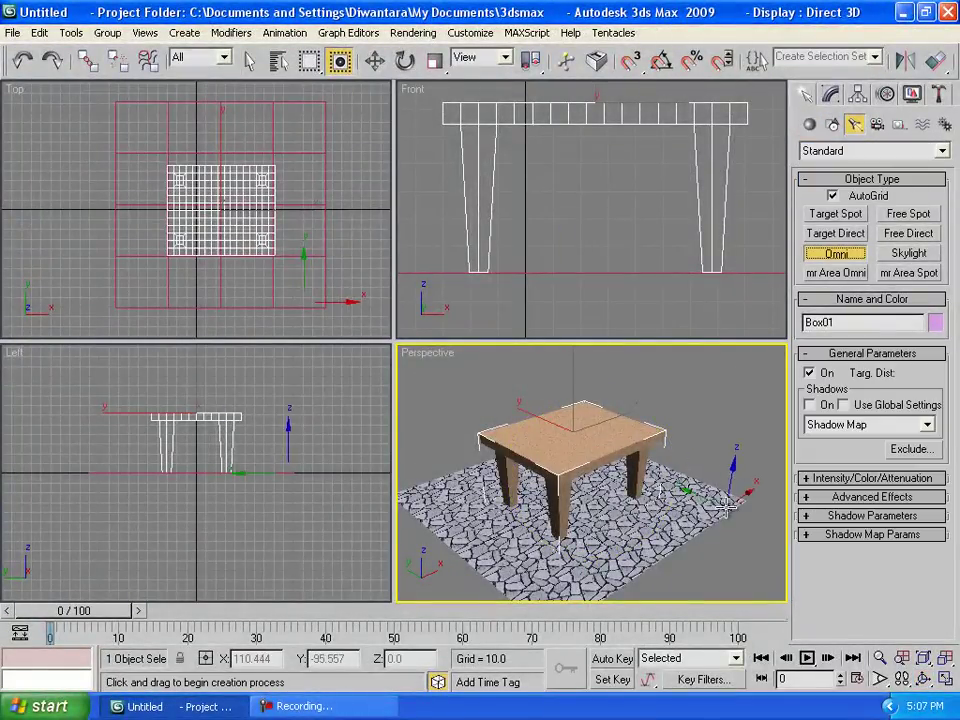
pyautogui.click(722, 492)
pyautogui.click(375, 60)
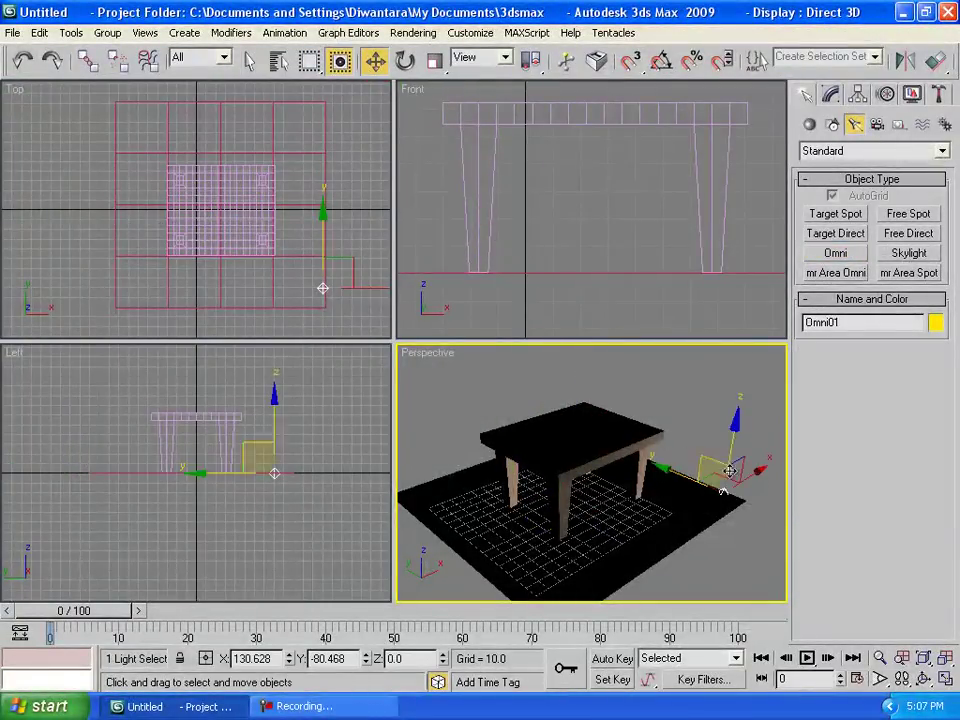
pyautogui.moveTo(733, 436); pyautogui.dragTo(665, 340)
pyautogui.scroll(-3, 684, 478)
pyautogui.moveTo(627, 357); pyautogui.dragTo(641, 400)
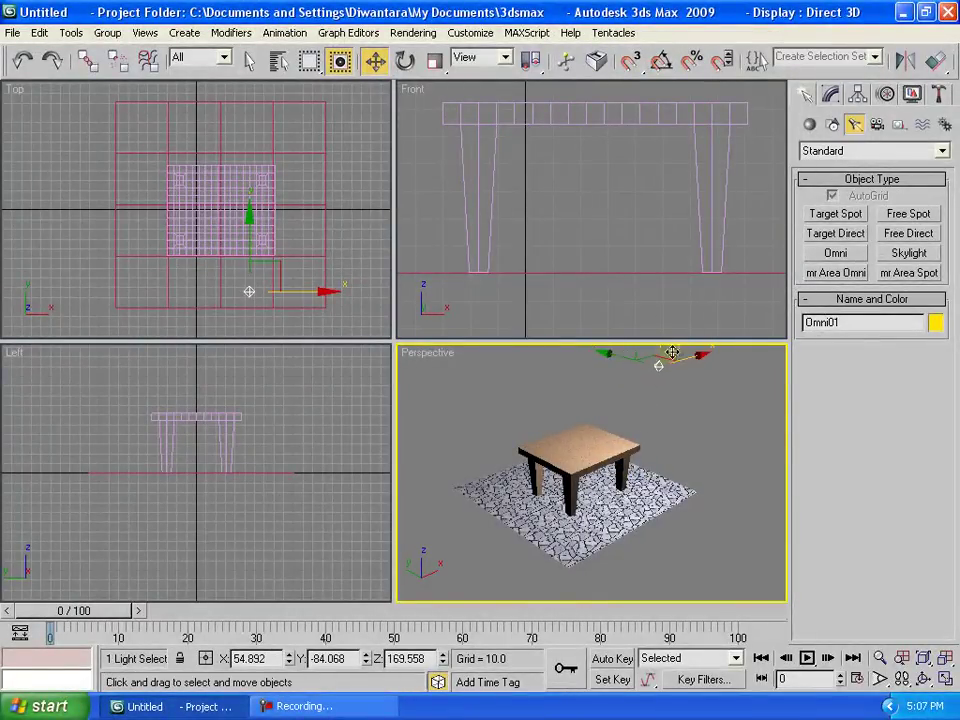
# Enable shadows on Omni01 with density 0.69 and render to check them
pyautogui.click(834, 99)
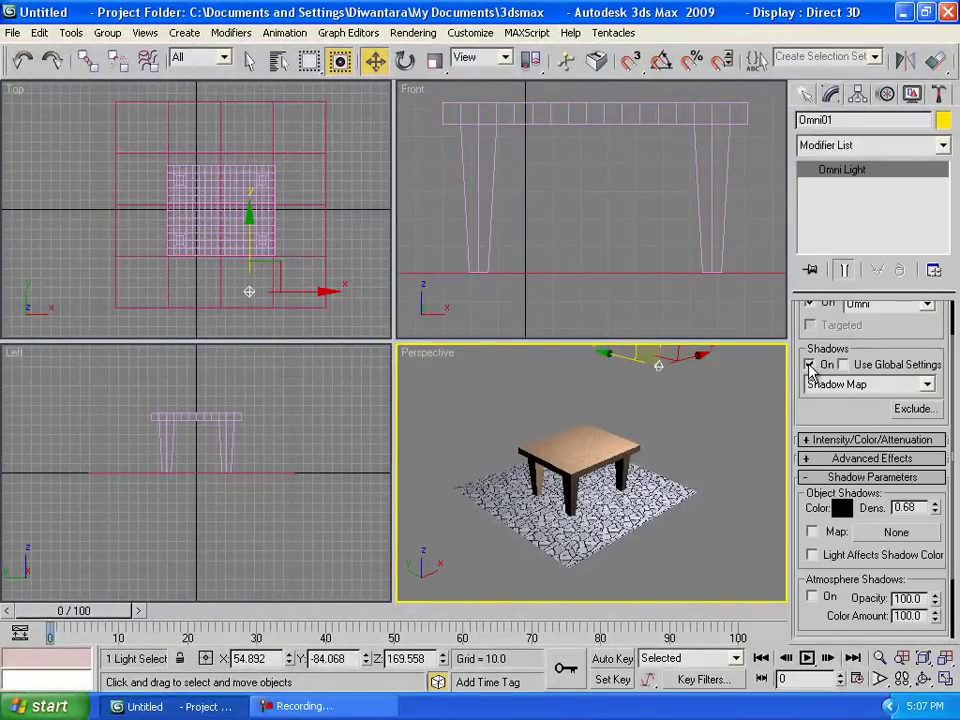
pyautogui.click(818, 479)
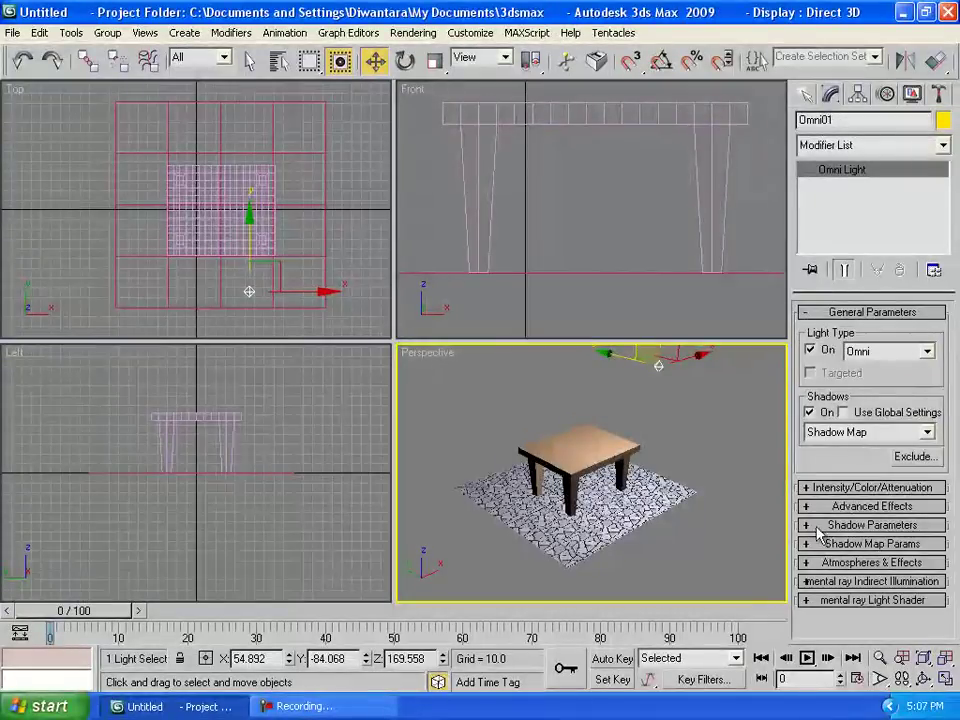
pyautogui.click(810, 527)
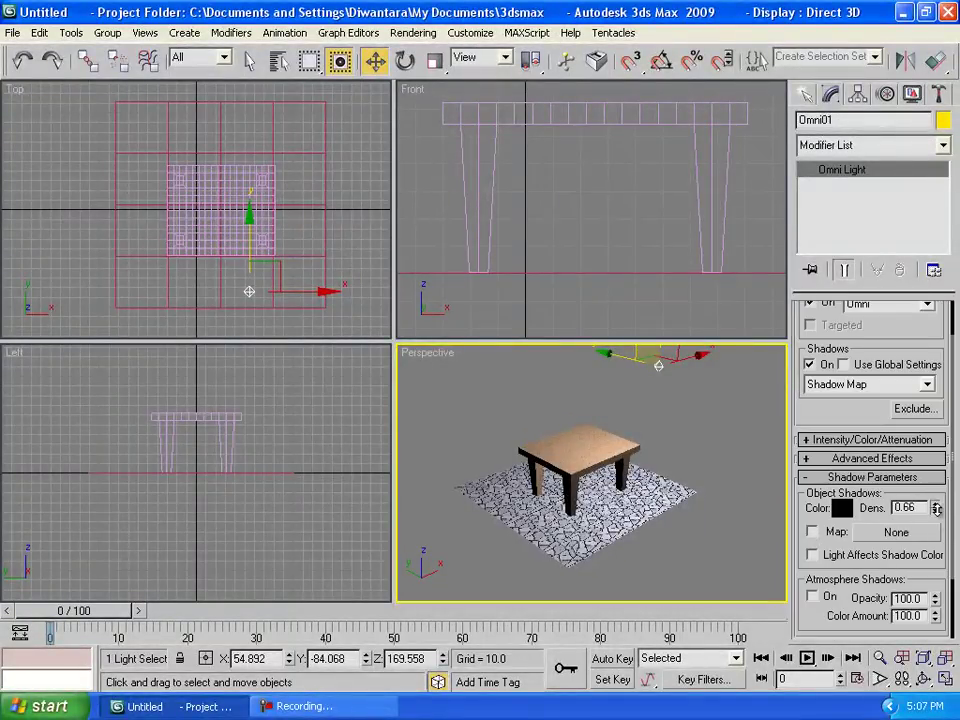
pyautogui.click(936, 505)
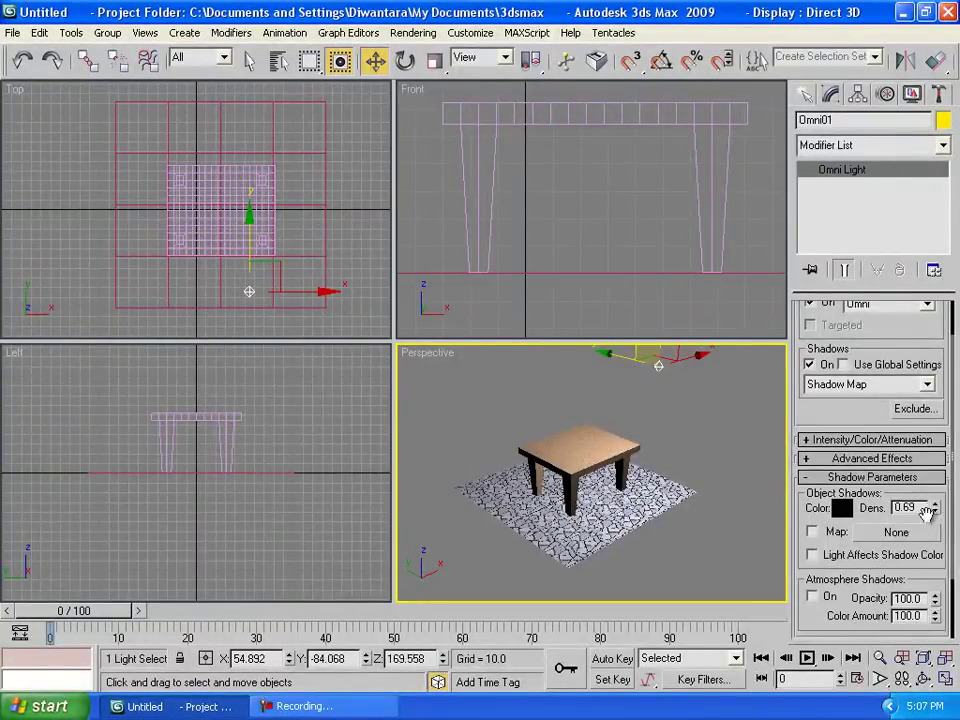
pyautogui.hotkey('shift', 'q')
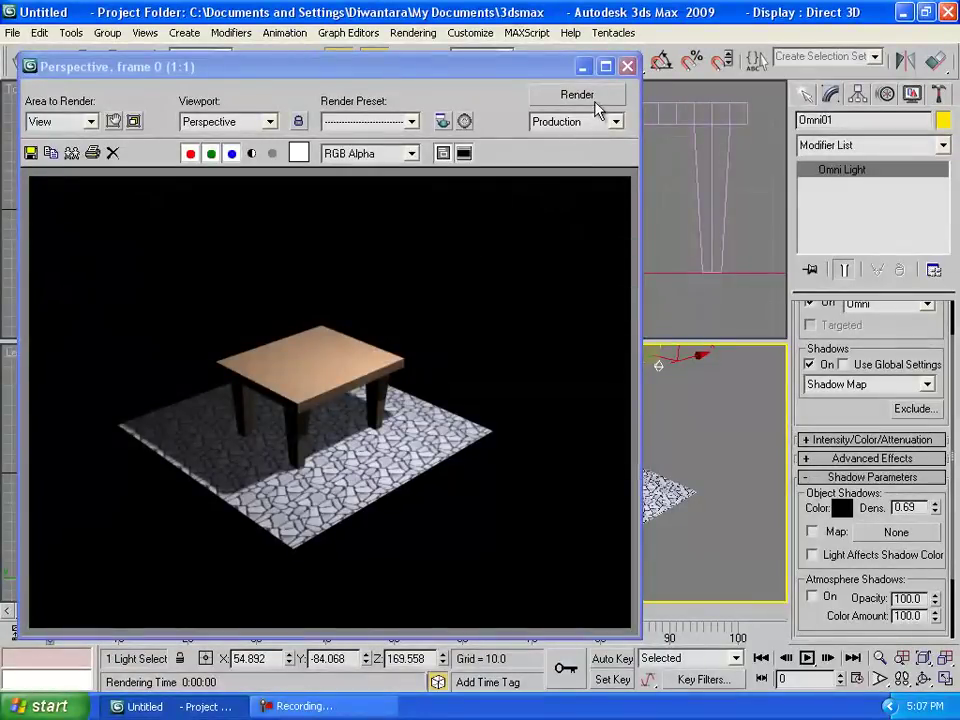
pyautogui.click(627, 66)
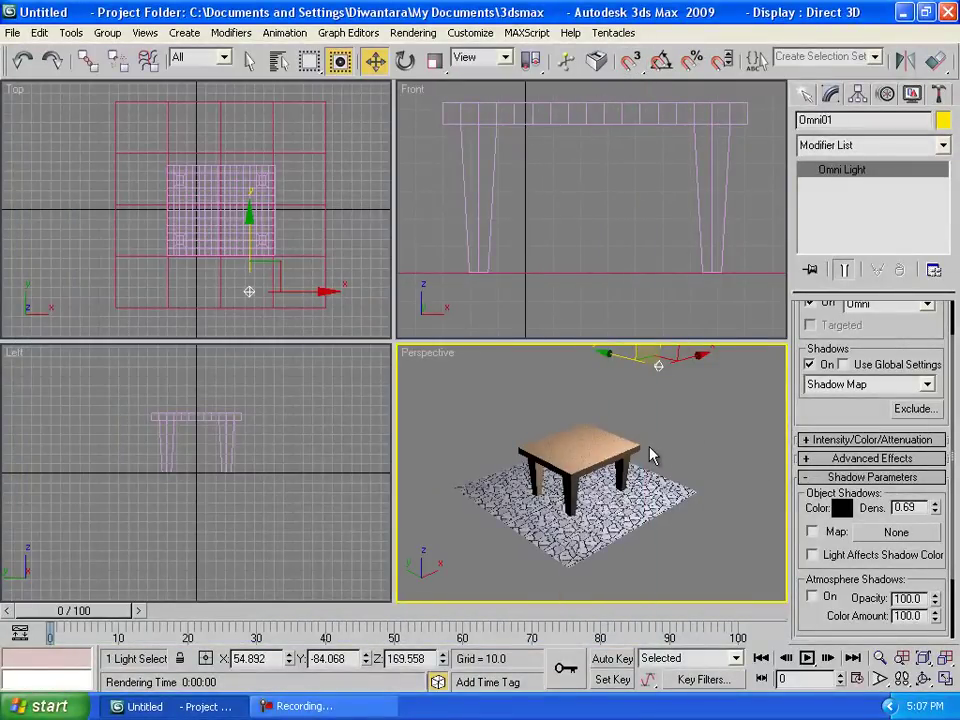
pyautogui.hotkey('shift', 'q')
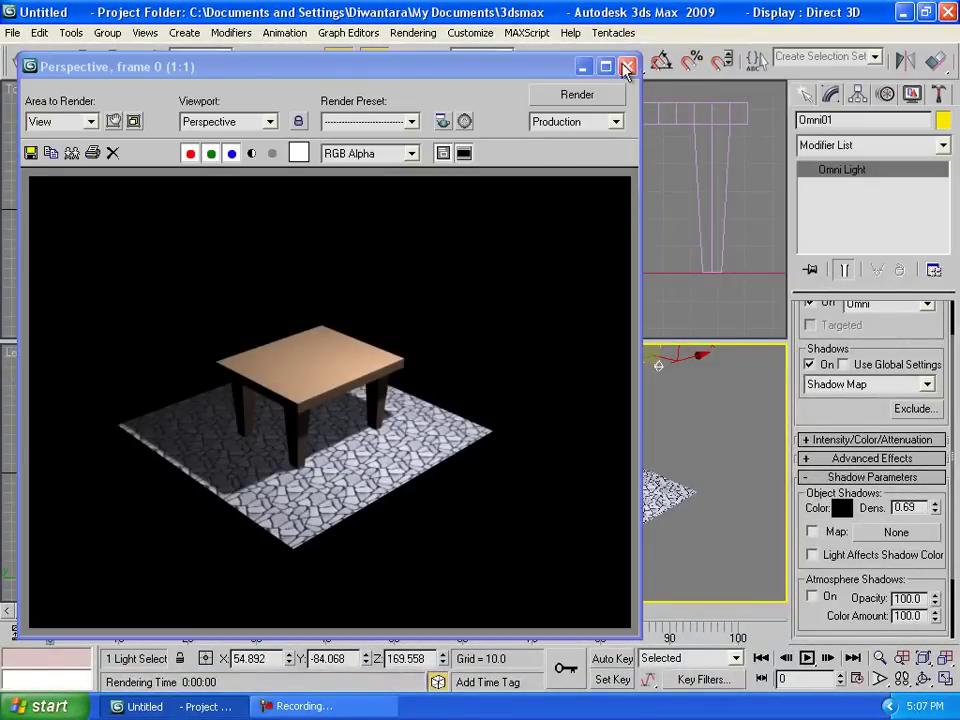
# Assign a Bitmap as the environment background map in the Environment dialog
pyautogui.click(627, 66)
pyautogui.click(413, 32)
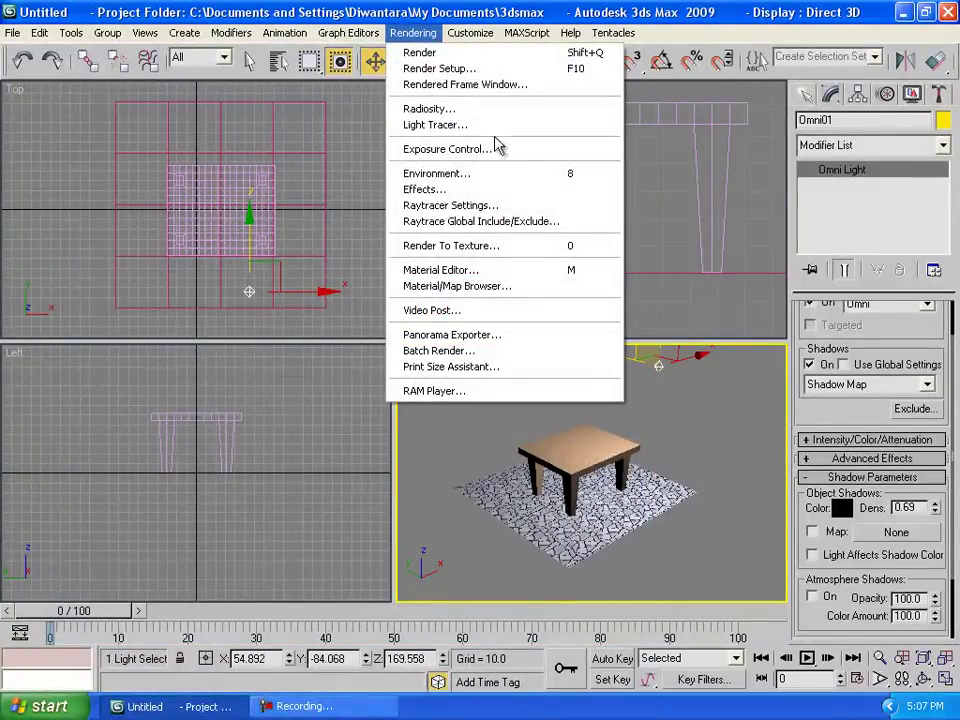
pyautogui.click(440, 173)
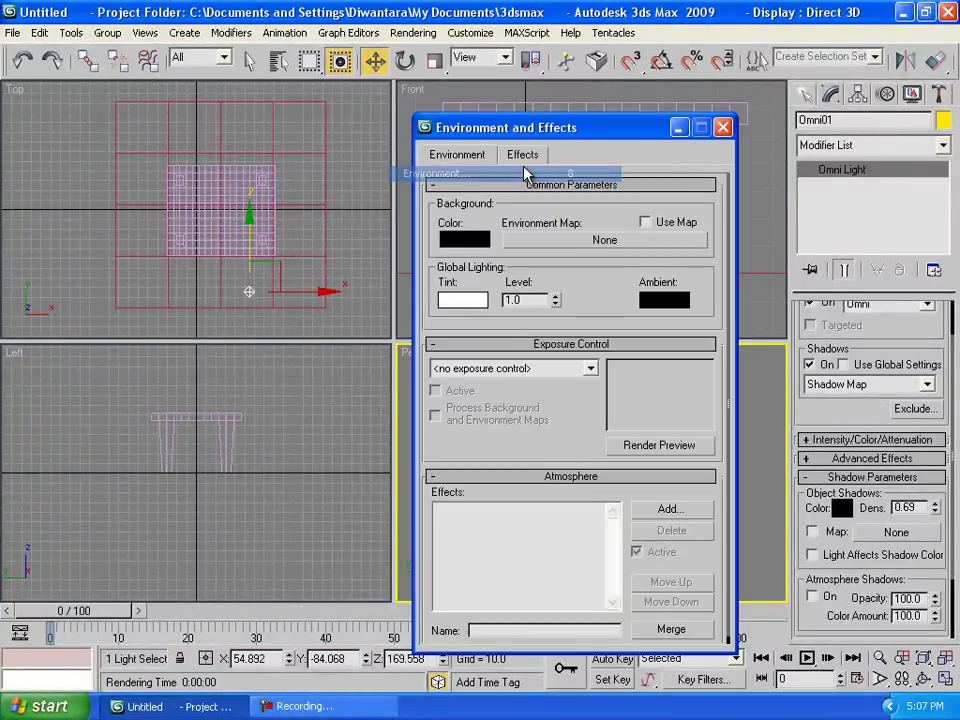
pyautogui.click(553, 240)
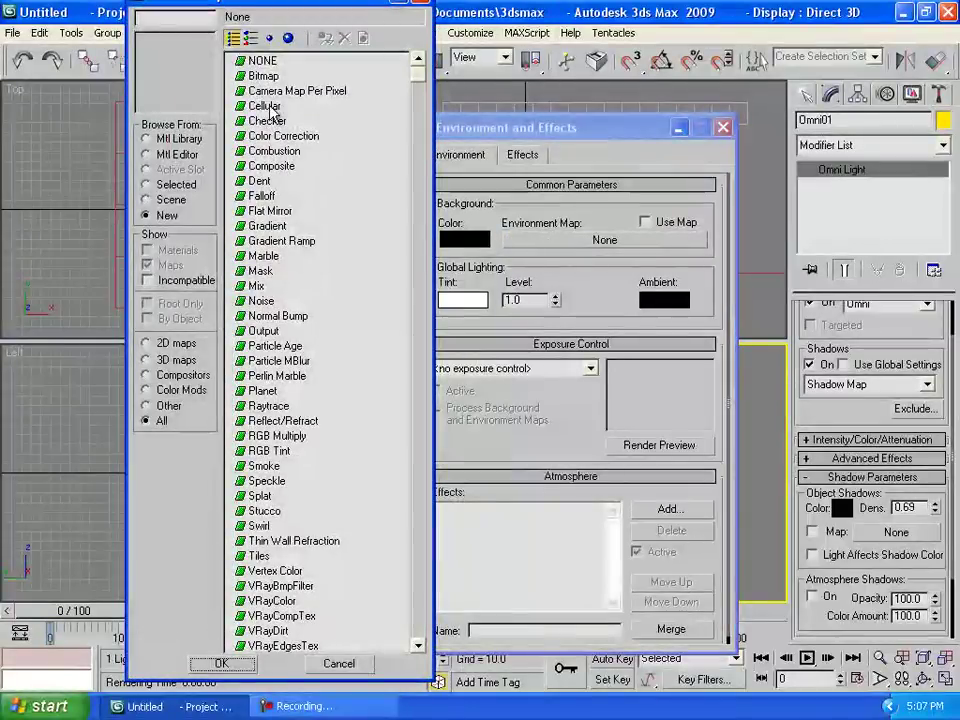
pyautogui.doubleClick(268, 86)
# Load maps/Skies/cloud sky.jpg as the background and render the scene
pyautogui.click(352, 117)
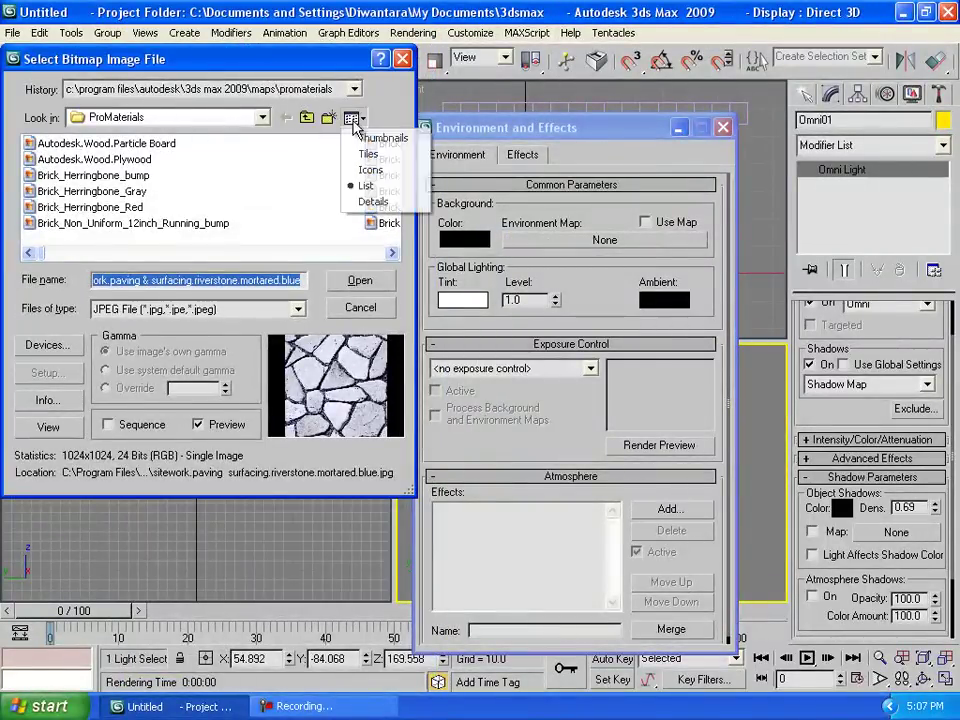
pyautogui.click(375, 137)
pyautogui.click(308, 118)
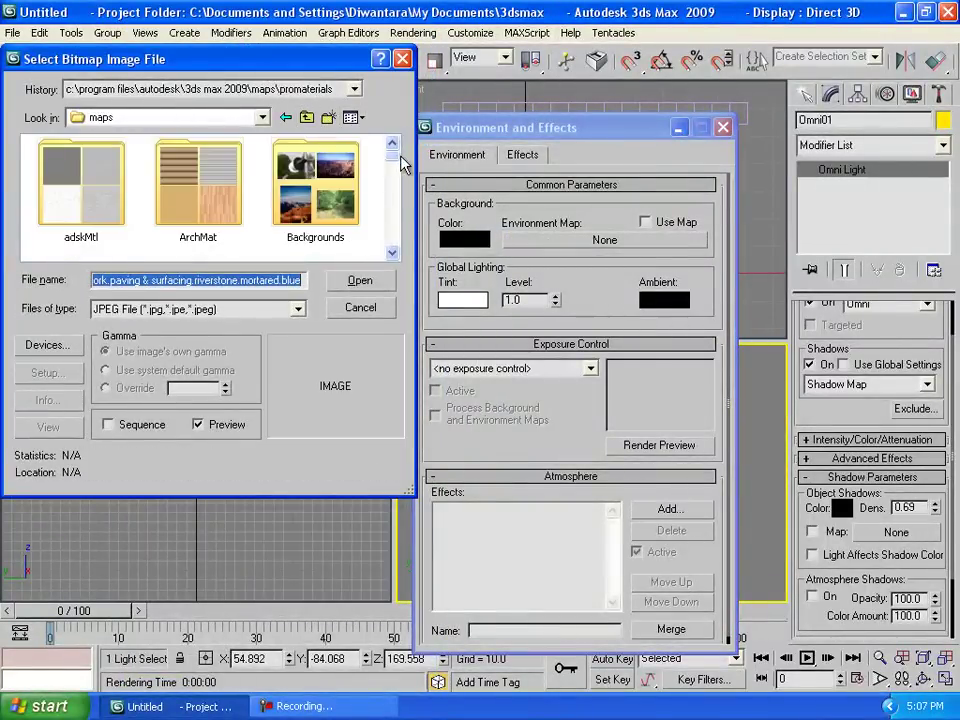
pyautogui.moveTo(392, 150); pyautogui.dragTo(400, 218)
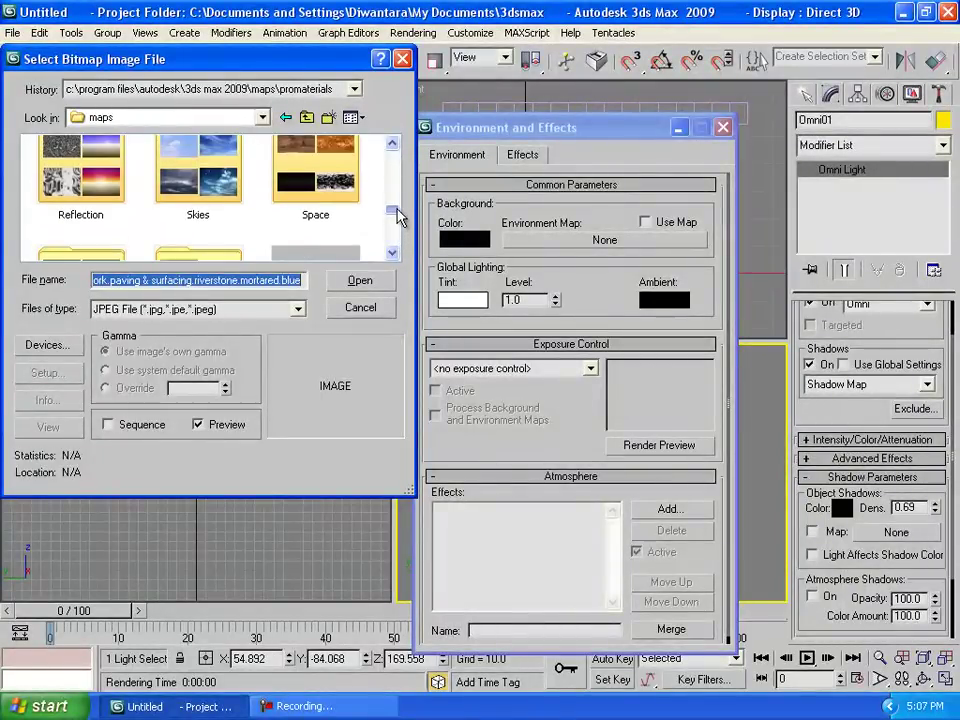
pyautogui.doubleClick(222, 200)
pyautogui.click(200, 202)
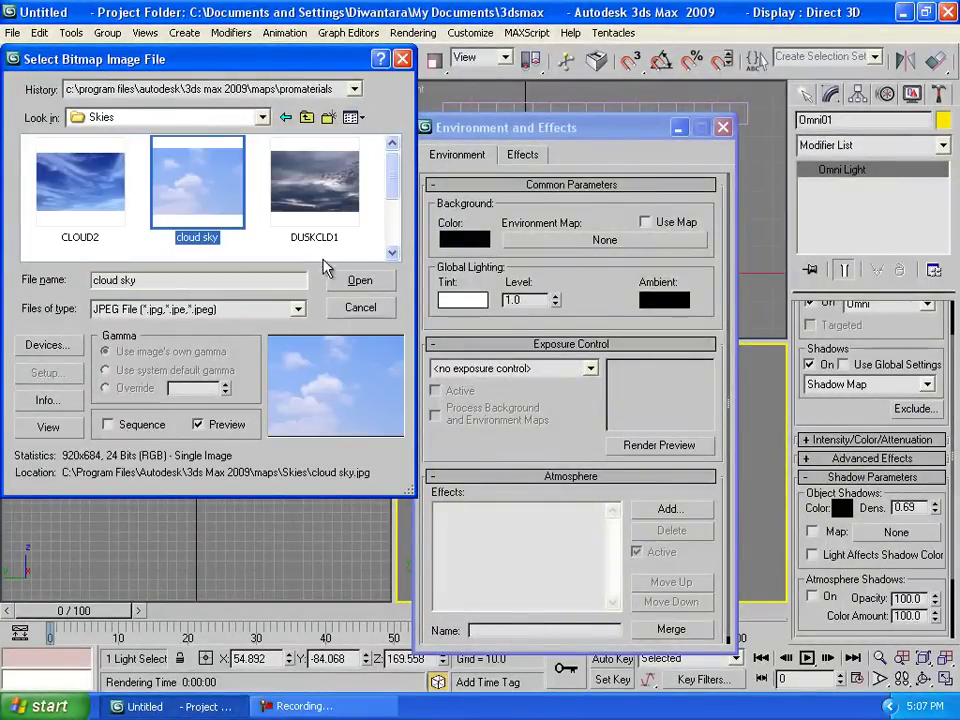
pyautogui.doubleClick(198, 205)
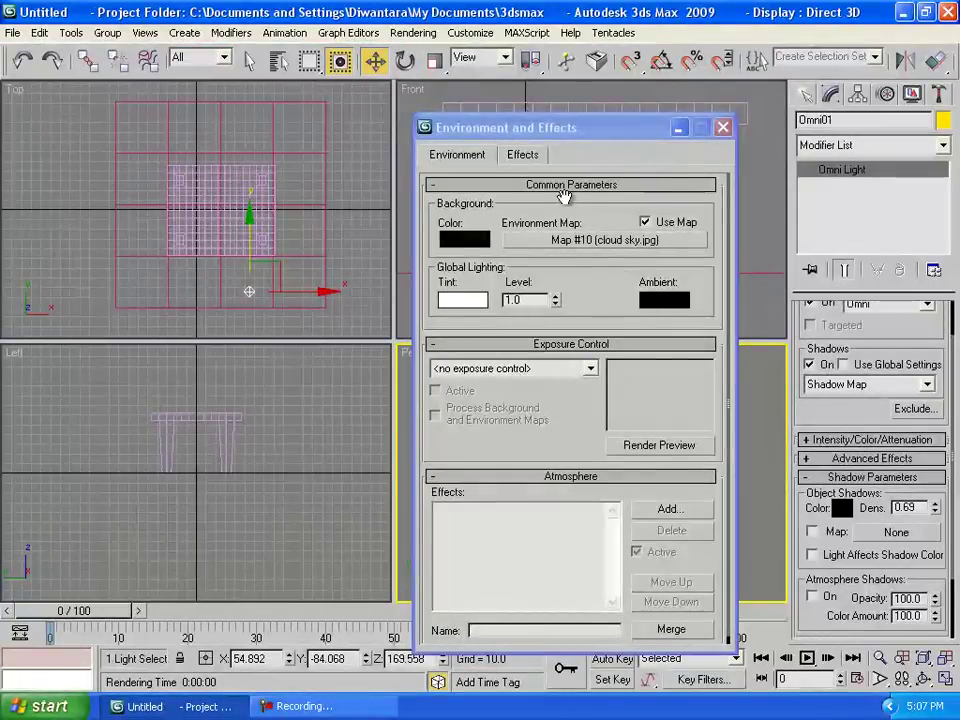
pyautogui.click(723, 127)
pyautogui.hotkey('shift', 'q')
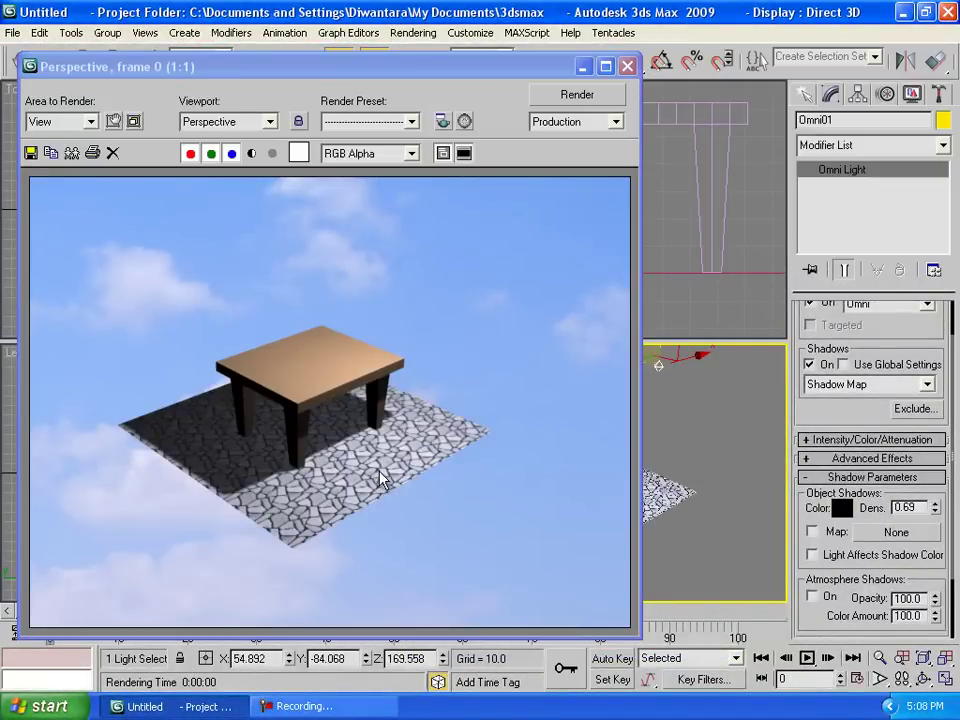
# Create a Target camera in the Left viewport aimed at the table
pyautogui.click(628, 66)
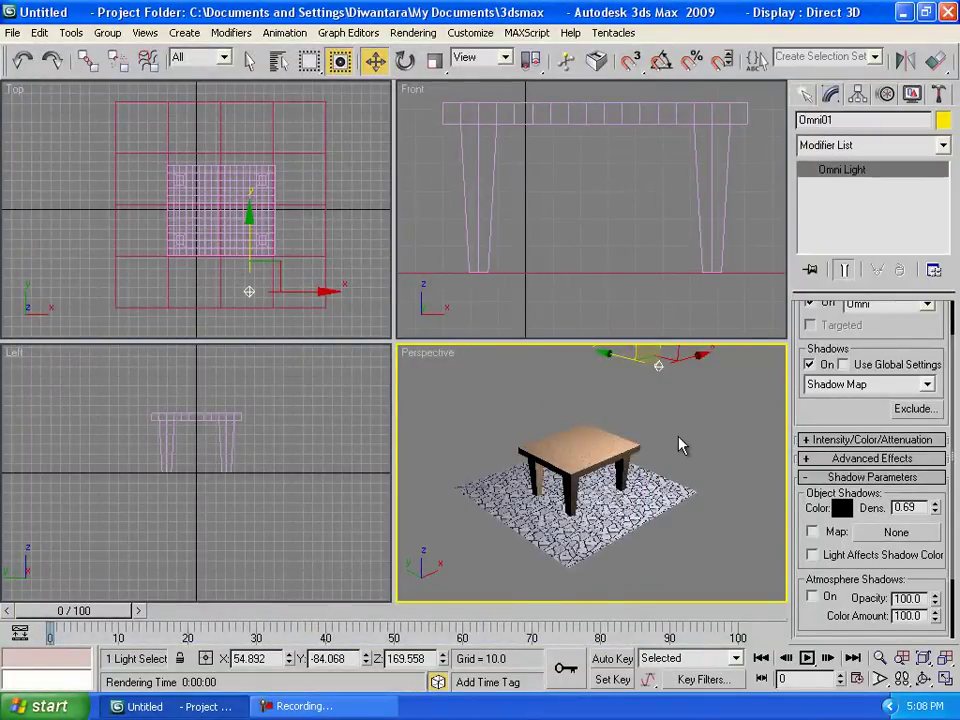
pyautogui.scroll(3, 679, 445)
pyautogui.moveTo(601, 442)
pyautogui.mouseDown(button='middle')
pyautogui.moveTo(606, 451)
pyautogui.moveTo(608, 435)
pyautogui.mouseUp(button='middle')
pyautogui.click(807, 94)
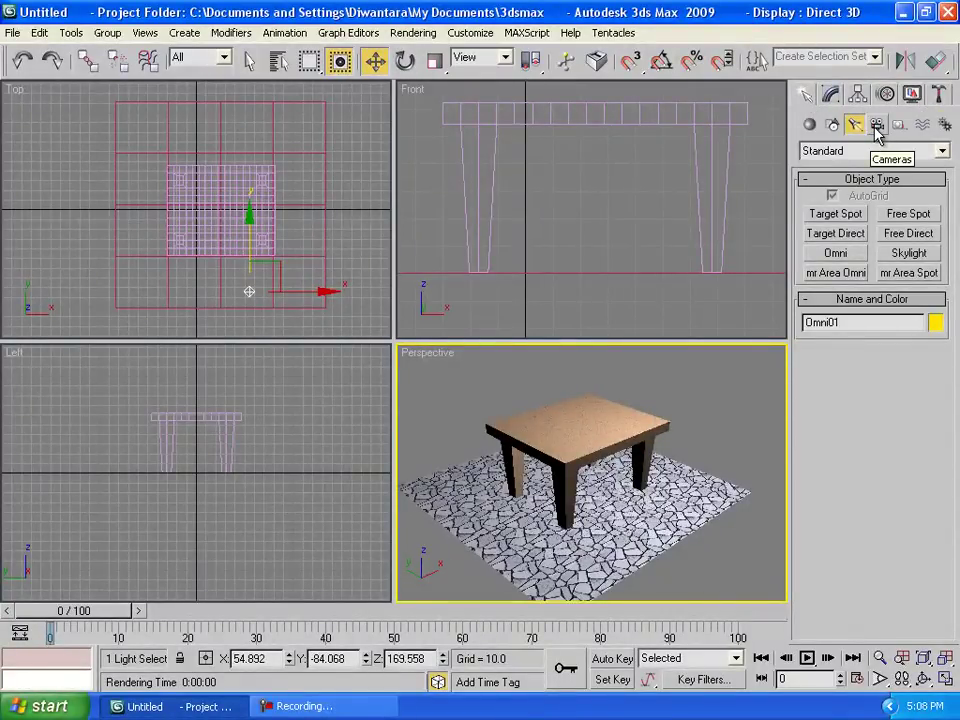
pyautogui.click(876, 129)
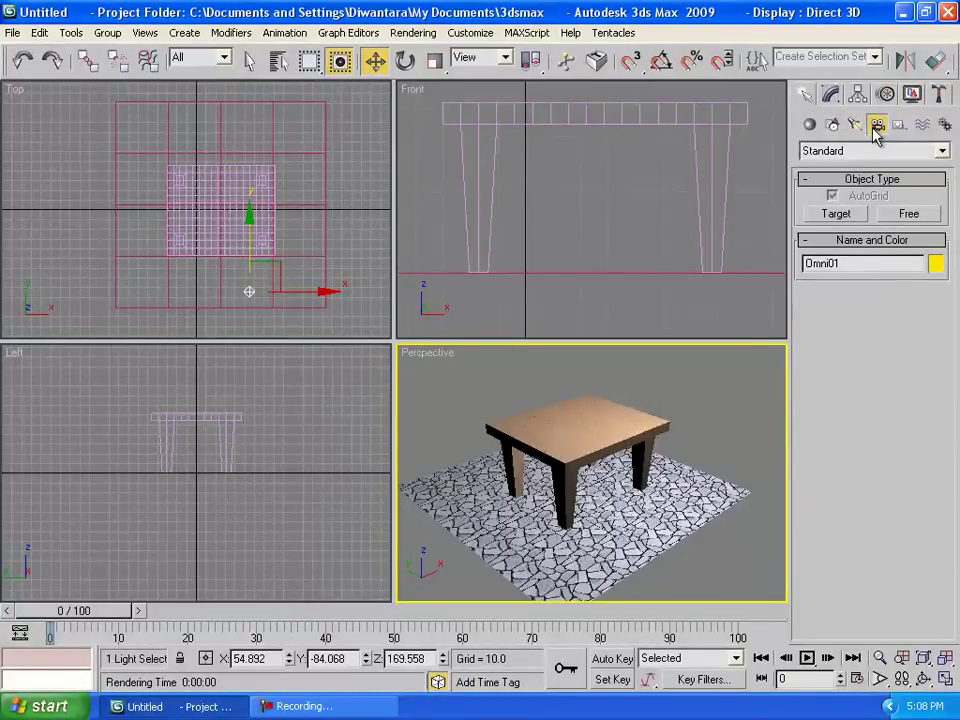
pyautogui.rightClick(281, 448)
pyautogui.scroll(-4, 282, 447)
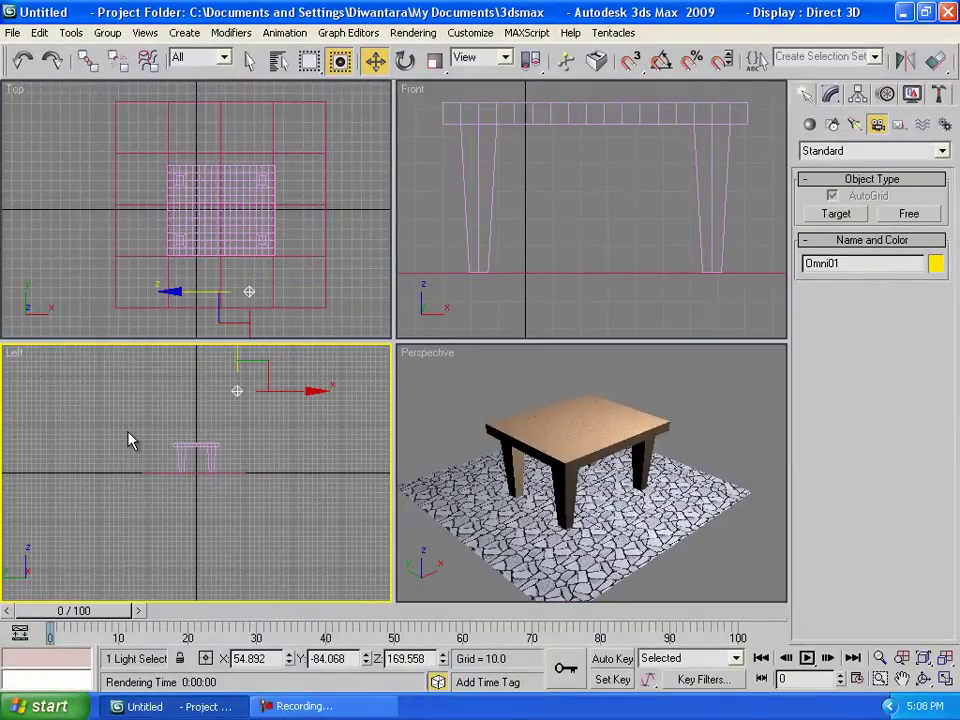
pyautogui.scroll(-2, 128, 440)
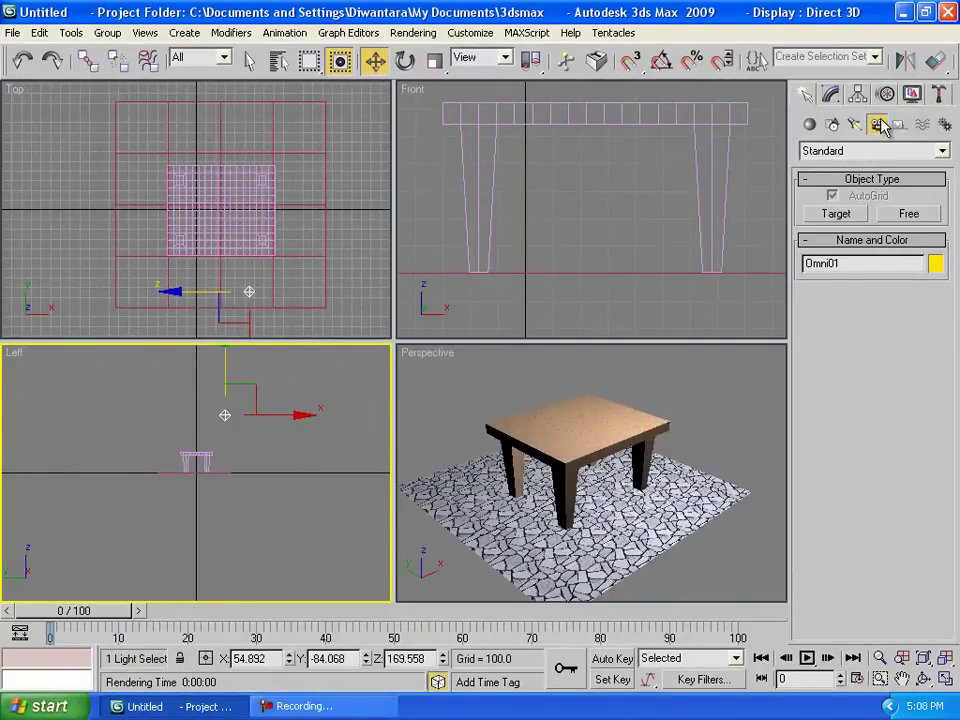
pyautogui.click(836, 214)
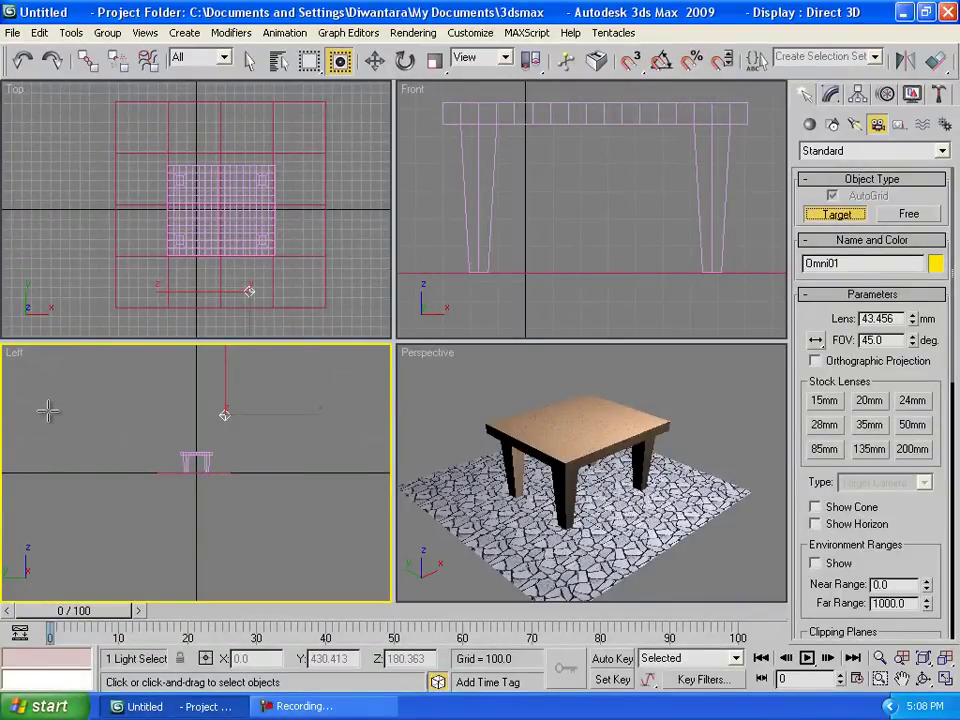
pyautogui.moveTo(40, 405); pyautogui.dragTo(193, 455)
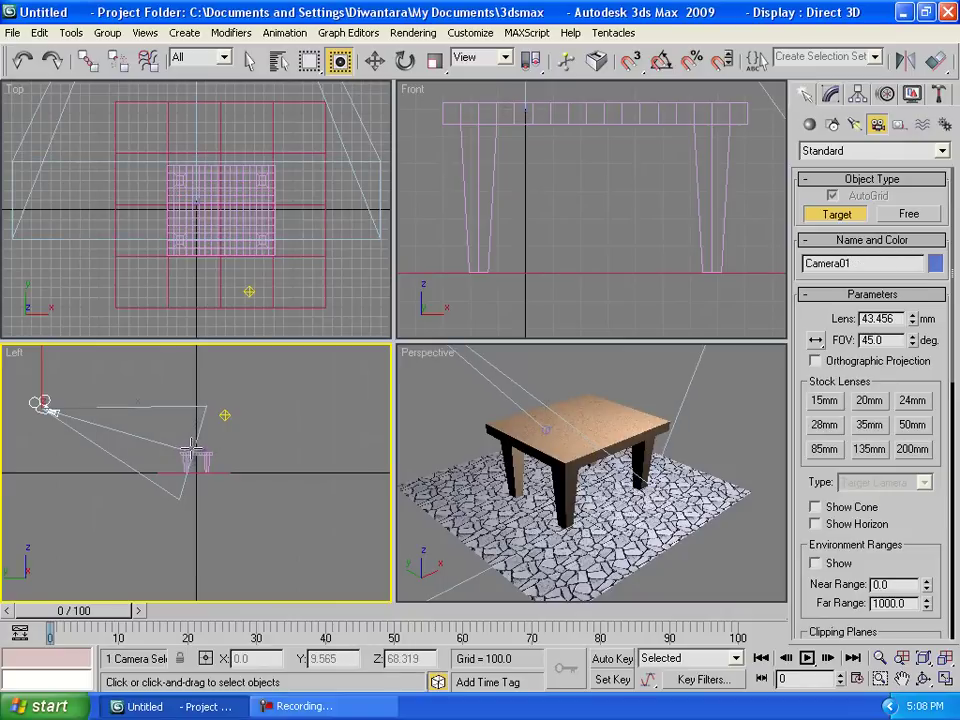
# Switch the Perspective viewport to look through Camera01
pyautogui.rightClick(440, 354)
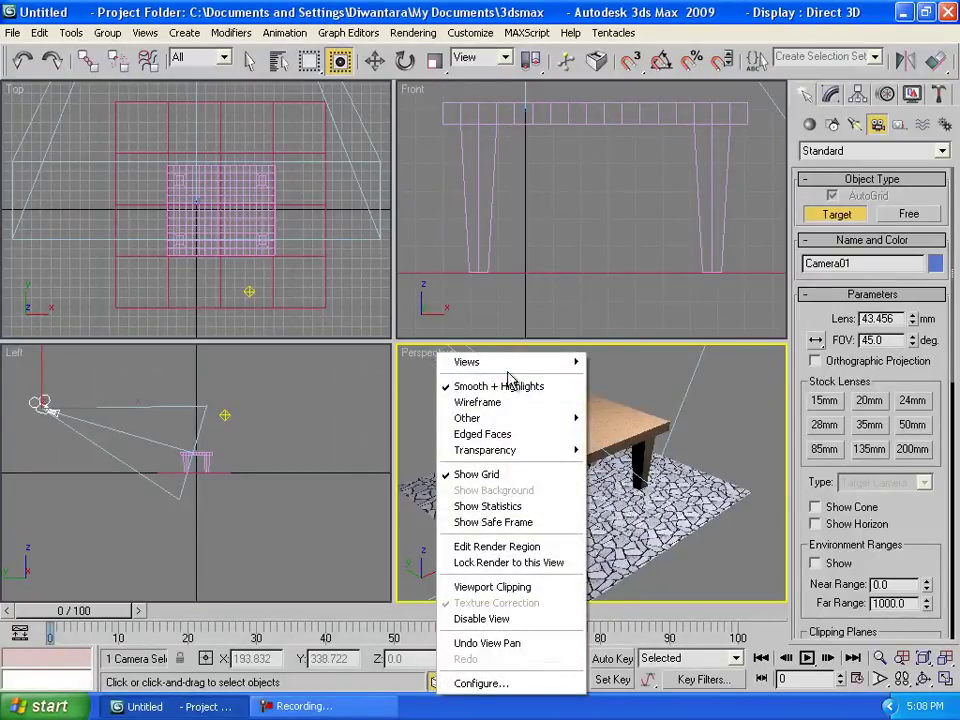
pyautogui.moveTo(500, 370)
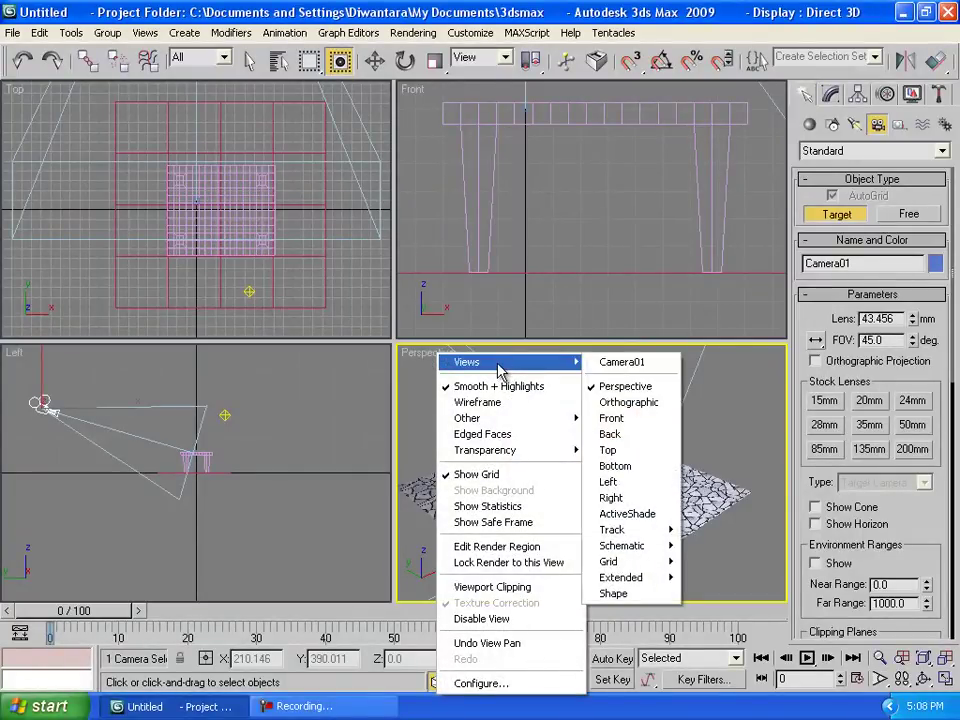
pyautogui.click(630, 363)
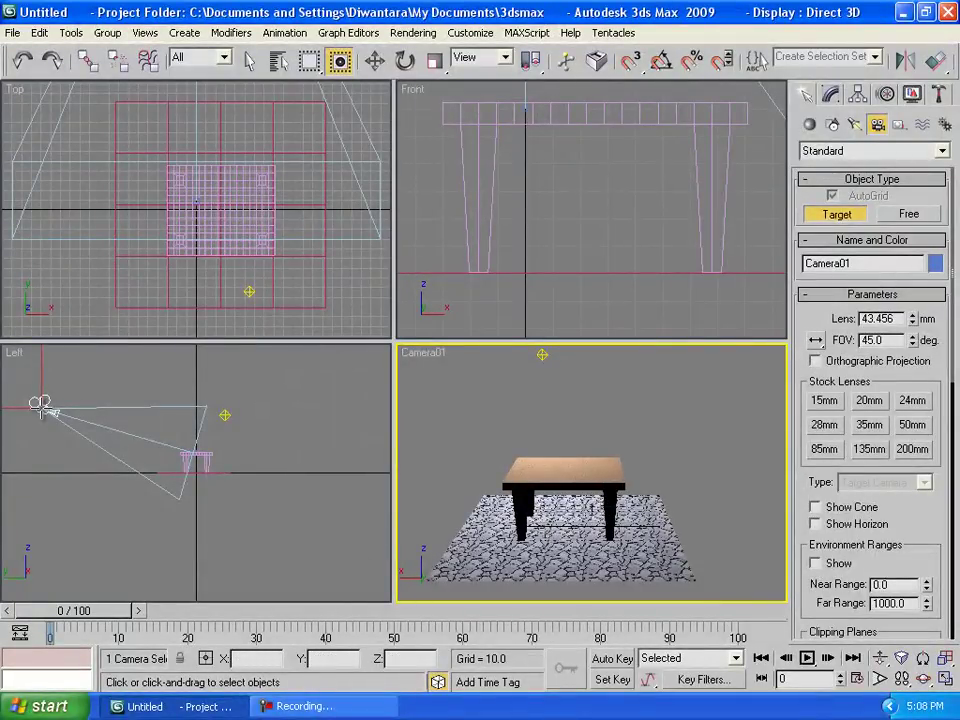
# Move Camera01 along X in the Left and Front viewports for a three-quarter view of the table
pyautogui.click(374, 61)
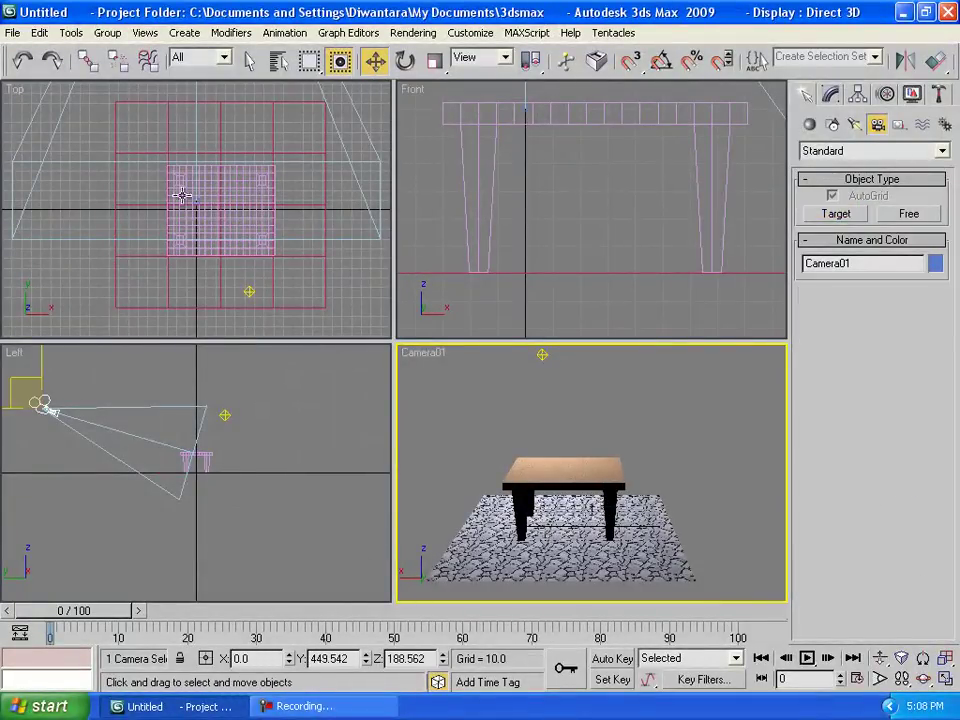
pyautogui.click(40, 400)
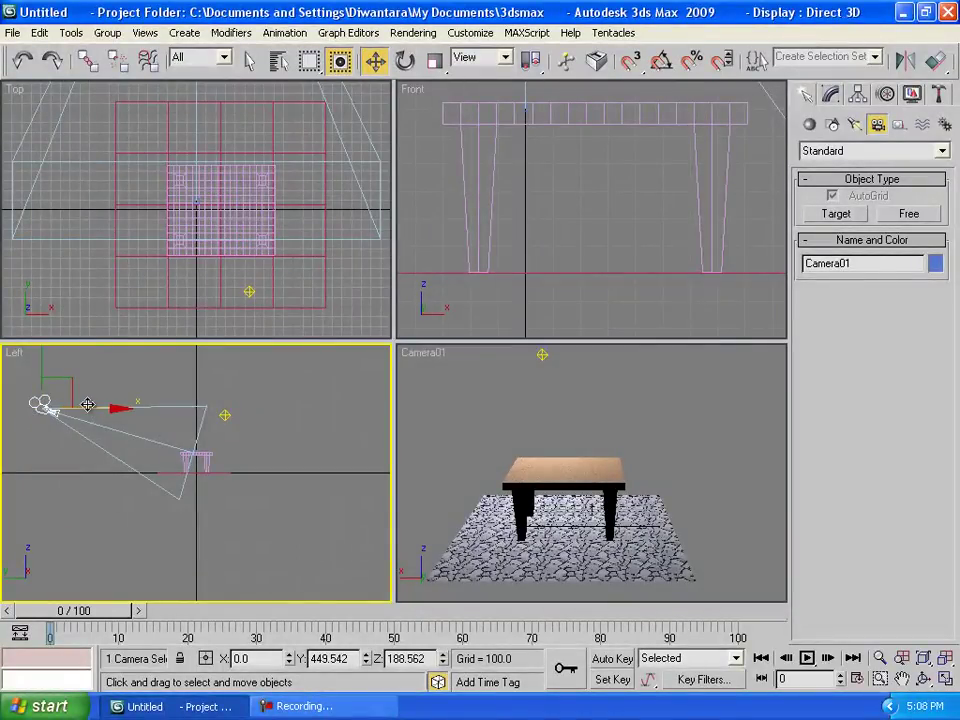
pyautogui.moveTo(88, 404); pyautogui.dragTo(150, 410)
pyautogui.click(139, 409)
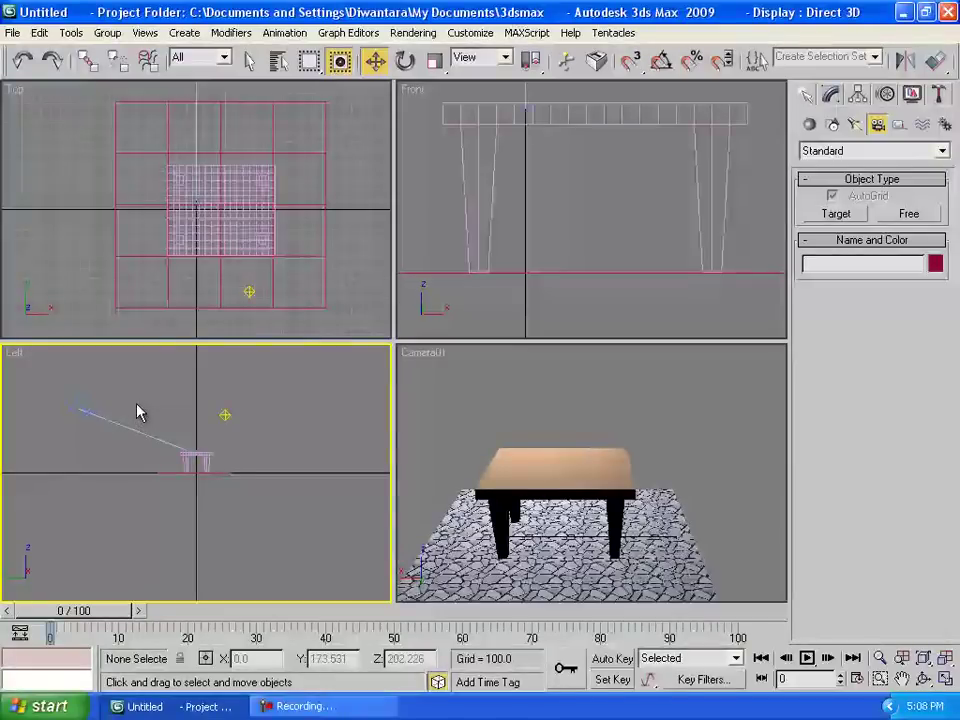
pyautogui.click(86, 411)
pyautogui.rightClick(452, 225)
pyautogui.scroll(-5, 559, 191)
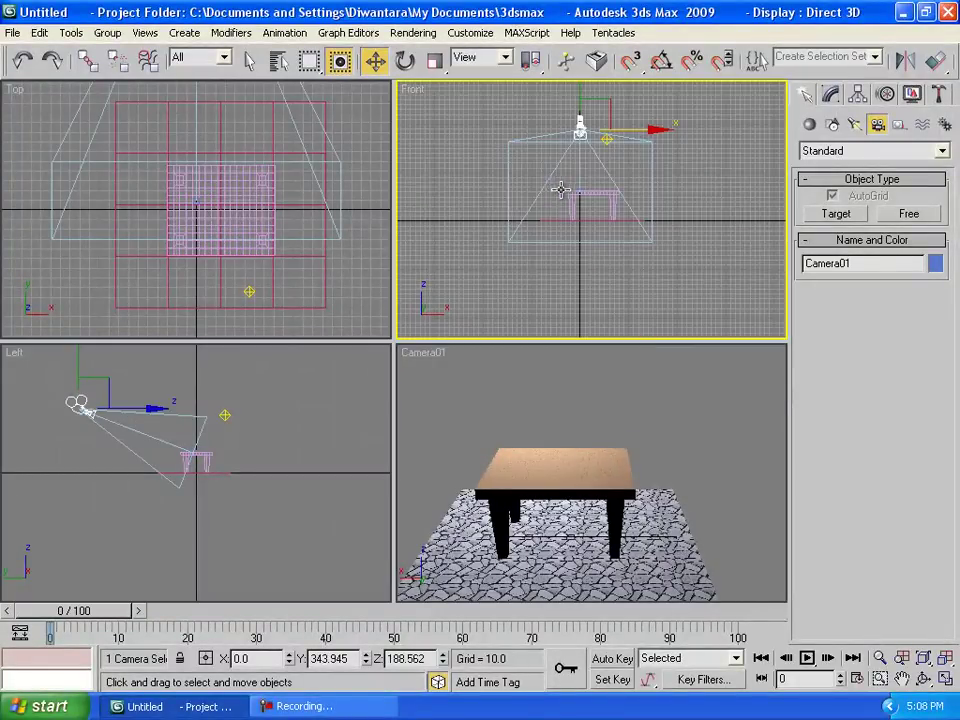
pyautogui.moveTo(630, 130); pyautogui.dragTo(754, 147)
pyautogui.rightClick(129, 412)
pyautogui.moveTo(129, 412)
pyautogui.mouseDown()
pyautogui.moveTo(155, 411)
pyautogui.moveTo(133, 411)
pyautogui.mouseUp()
pyautogui.moveTo(72, 611)
pyautogui.mouseDown()
pyautogui.moveTo(655, 617)
pyautogui.moveTo(55, 605)
pyautogui.mouseUp()
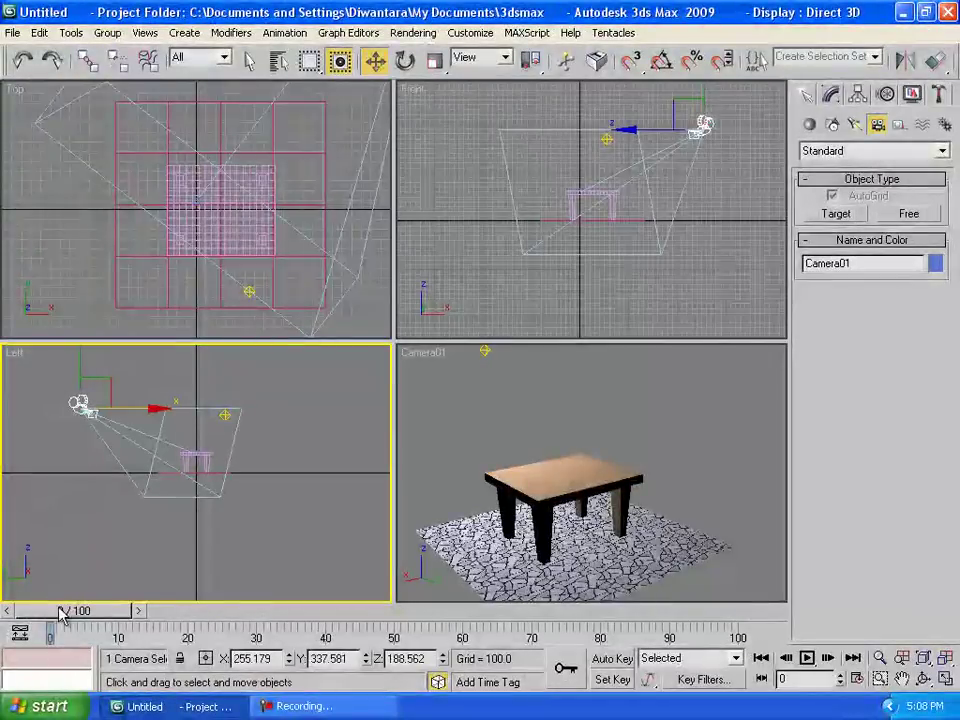
# Set the animation End Time to 200 in Time Configuration and scrub the longer timeline
pyautogui.click(857, 680)
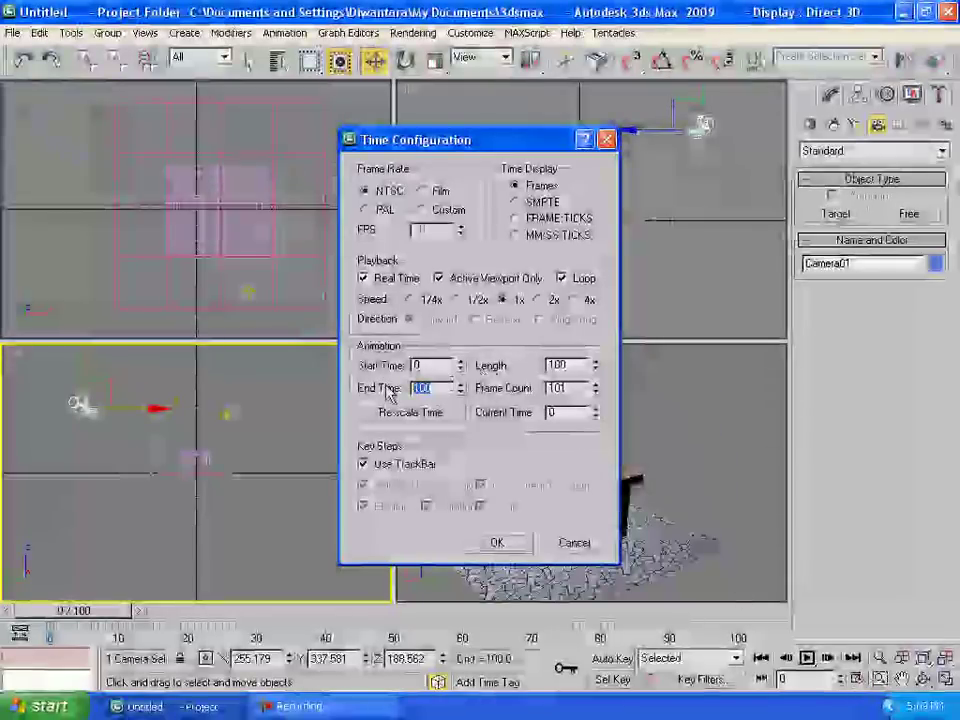
pyautogui.doubleClick(578, 366)
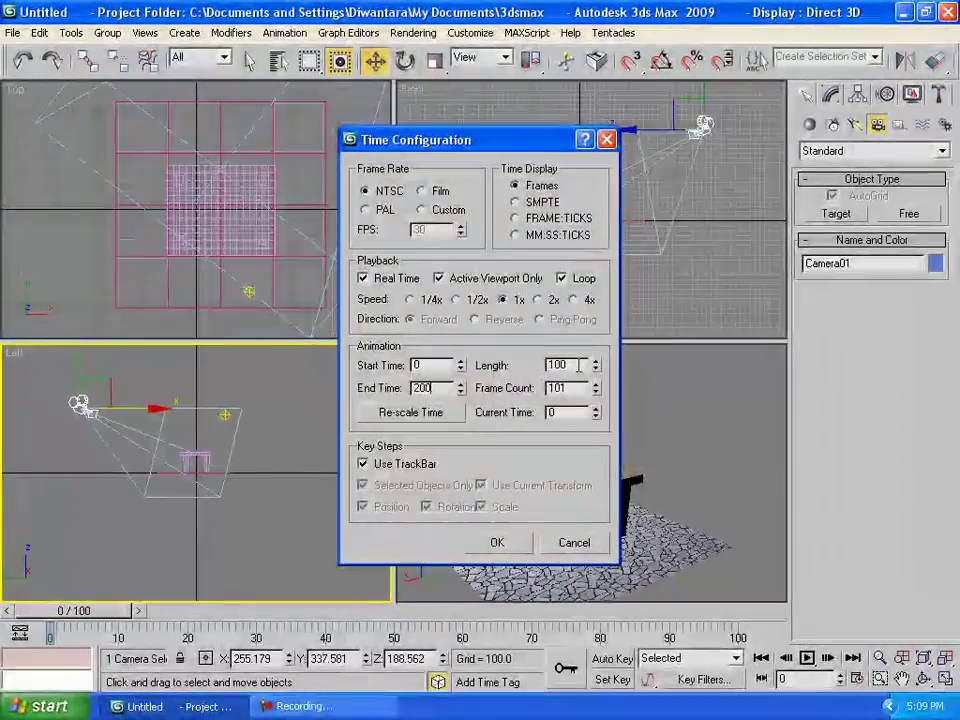
pyautogui.click(510, 540)
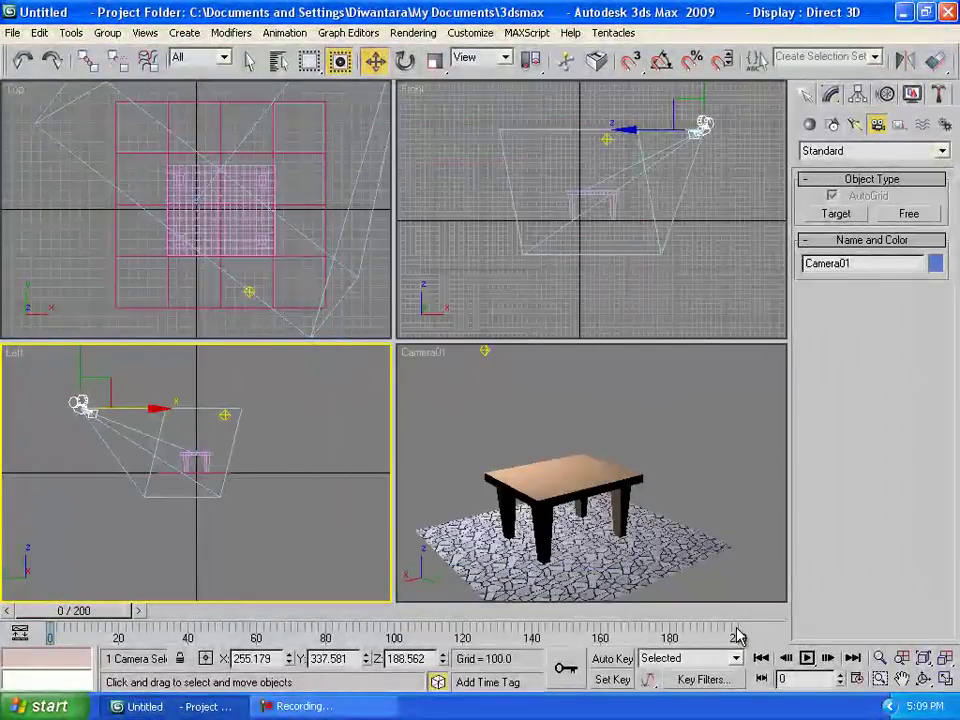
pyautogui.moveTo(118, 609); pyautogui.dragTo(83, 626)
pyautogui.press('w')
pyautogui.press('w')
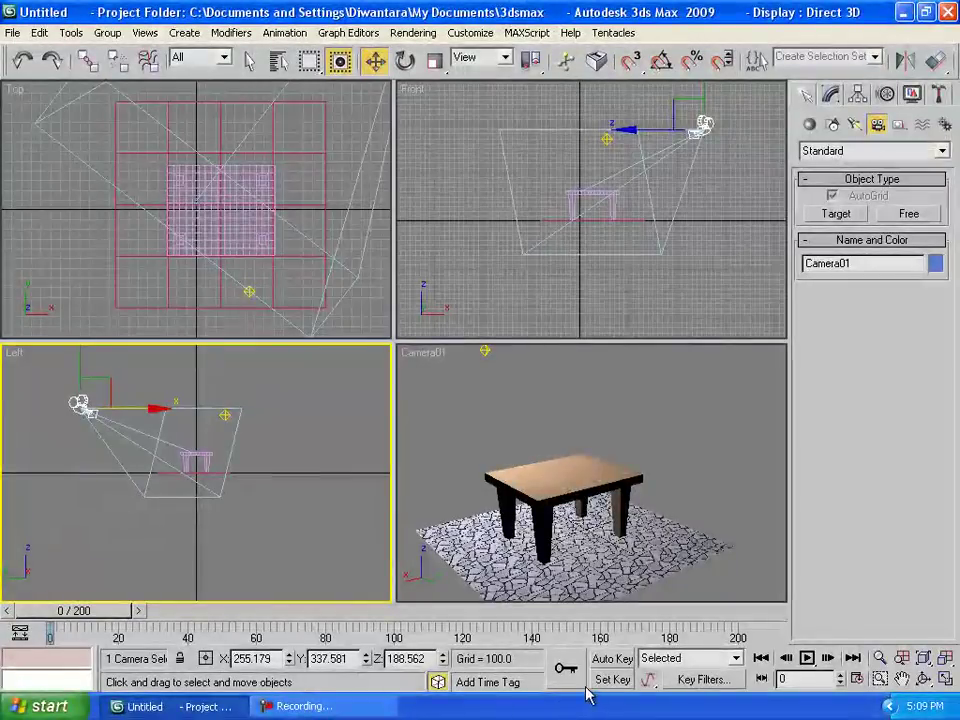
# With Auto Key on, move Camera01 close to the table at frame 200 and play it back
pyautogui.click(612, 660)
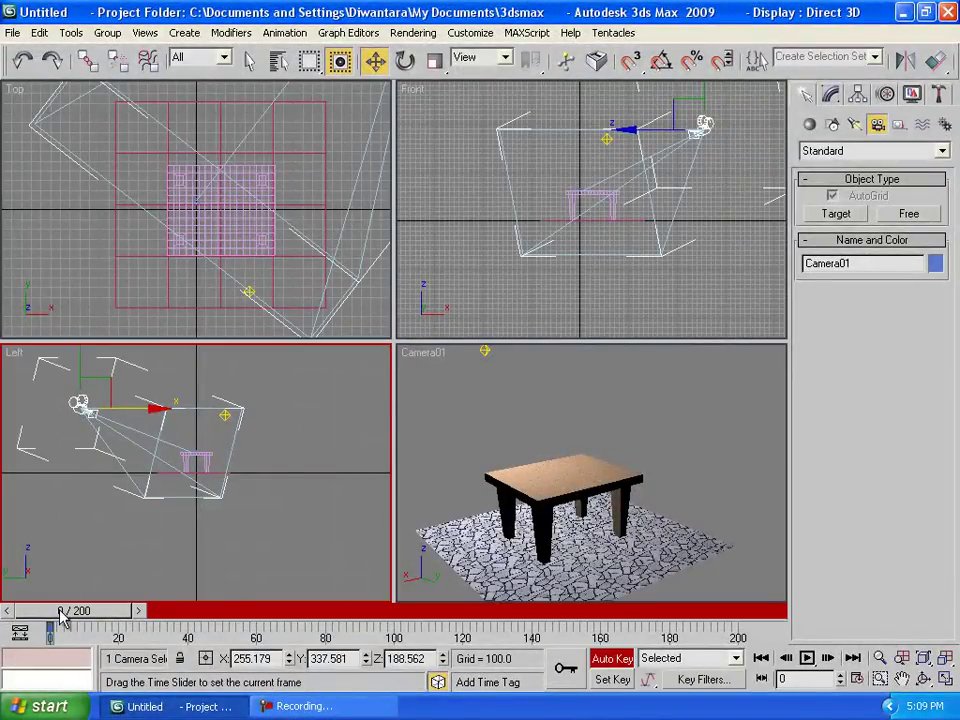
pyautogui.moveTo(73, 610); pyautogui.dragTo(28, 607)
pyautogui.moveTo(91, 612); pyautogui.dragTo(757, 607)
pyautogui.press('w')
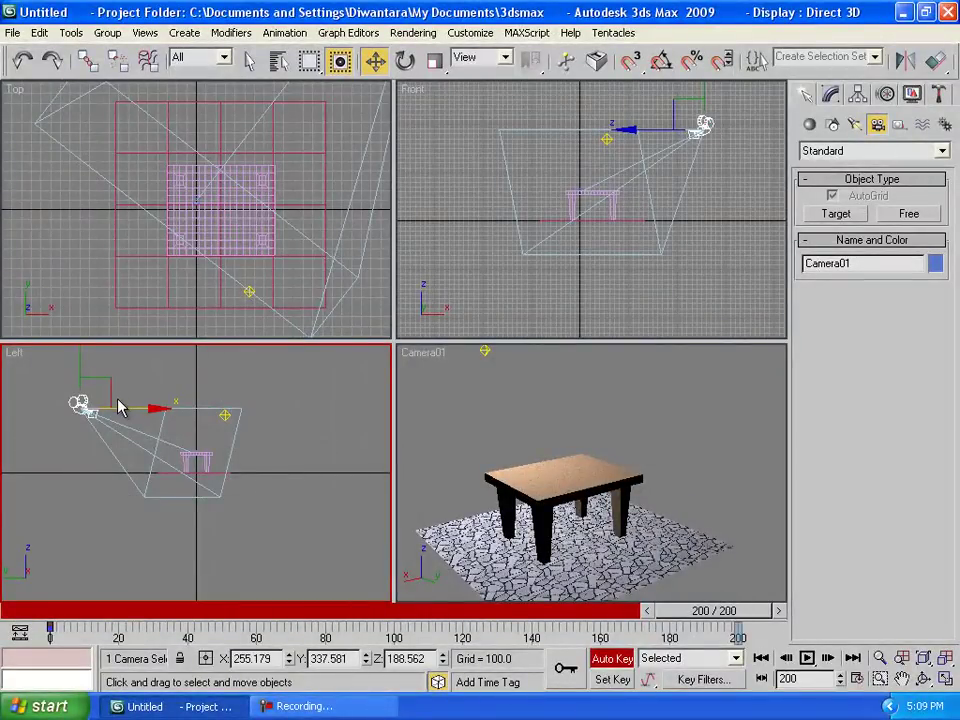
pyautogui.moveTo(123, 406); pyautogui.dragTo(169, 395)
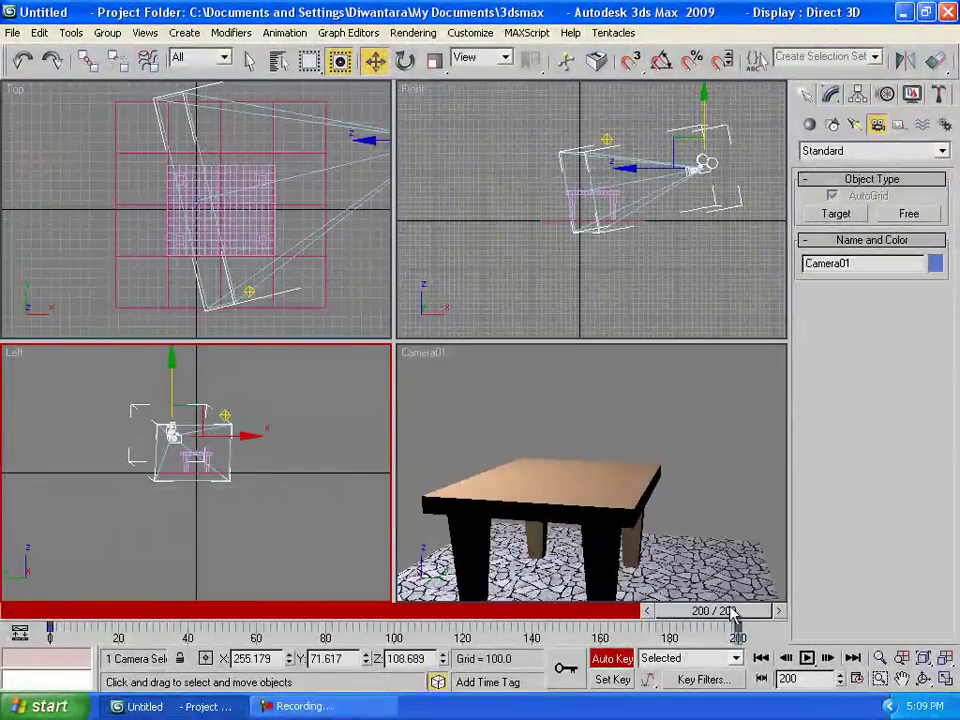
pyautogui.click(806, 657)
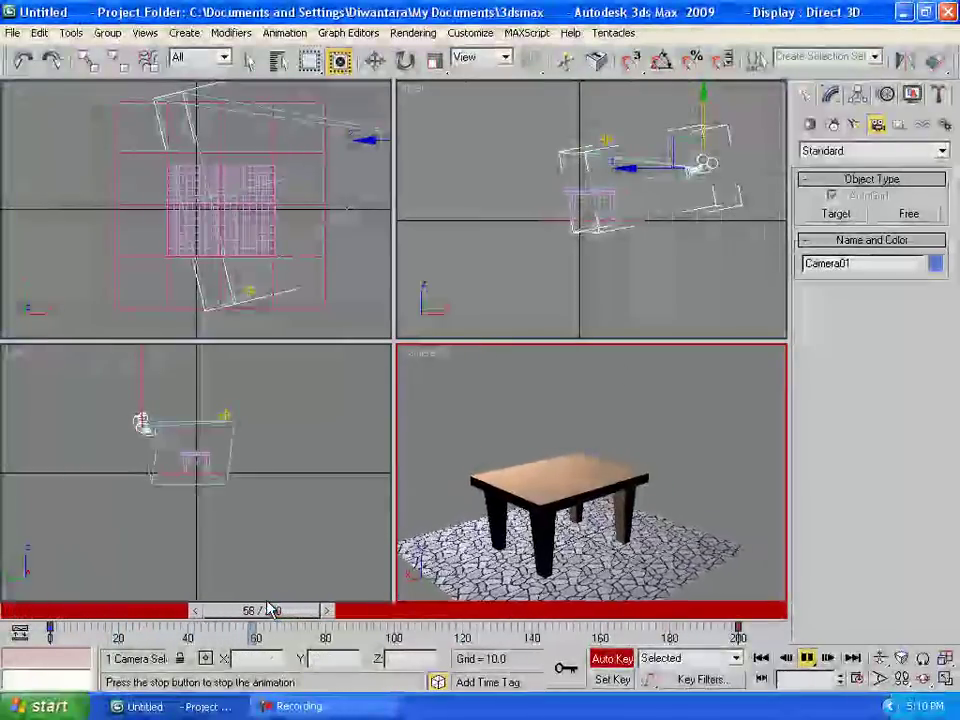
# Render the current Camera01 frame, then scrub the timeline to a later frame
pyautogui.hotkey('shift', 'q')
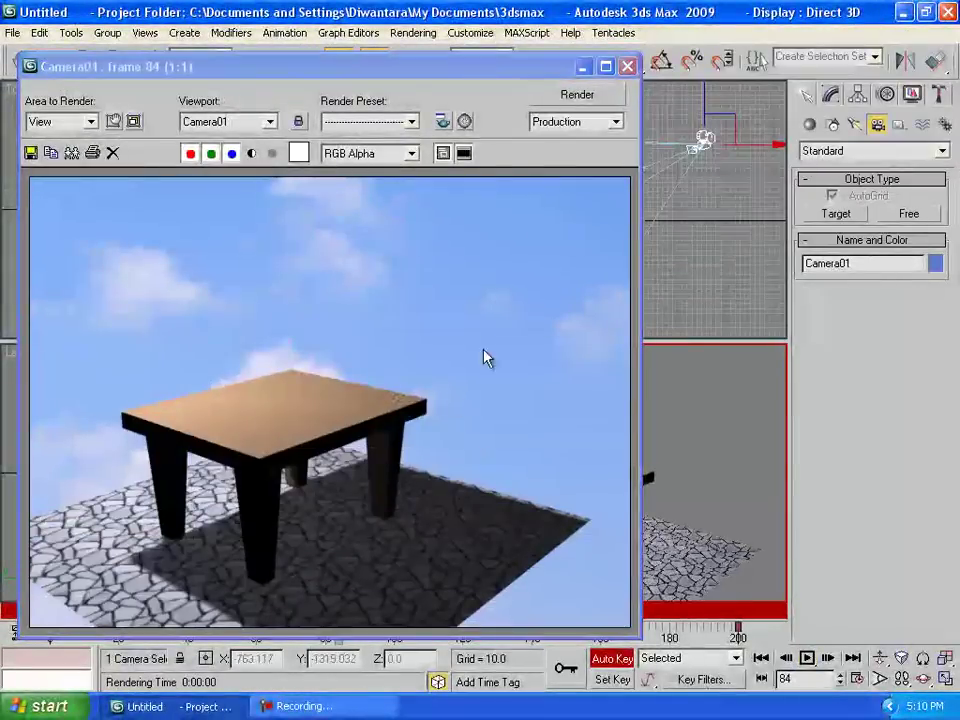
pyautogui.click(627, 66)
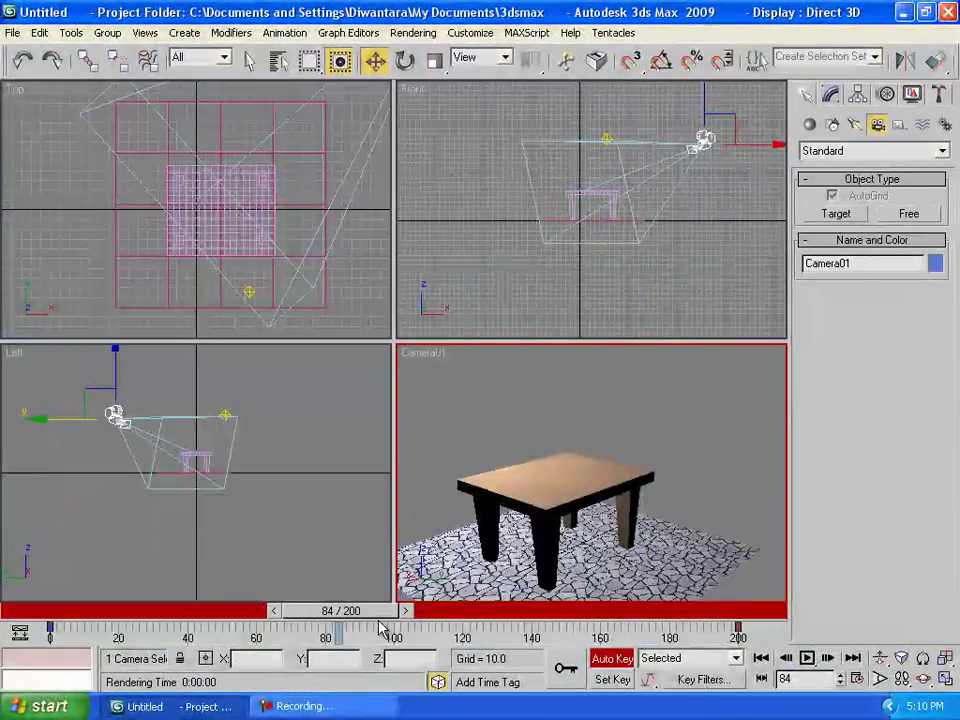
pyautogui.moveTo(385, 612); pyautogui.dragTo(793, 315)
pyautogui.press('w')
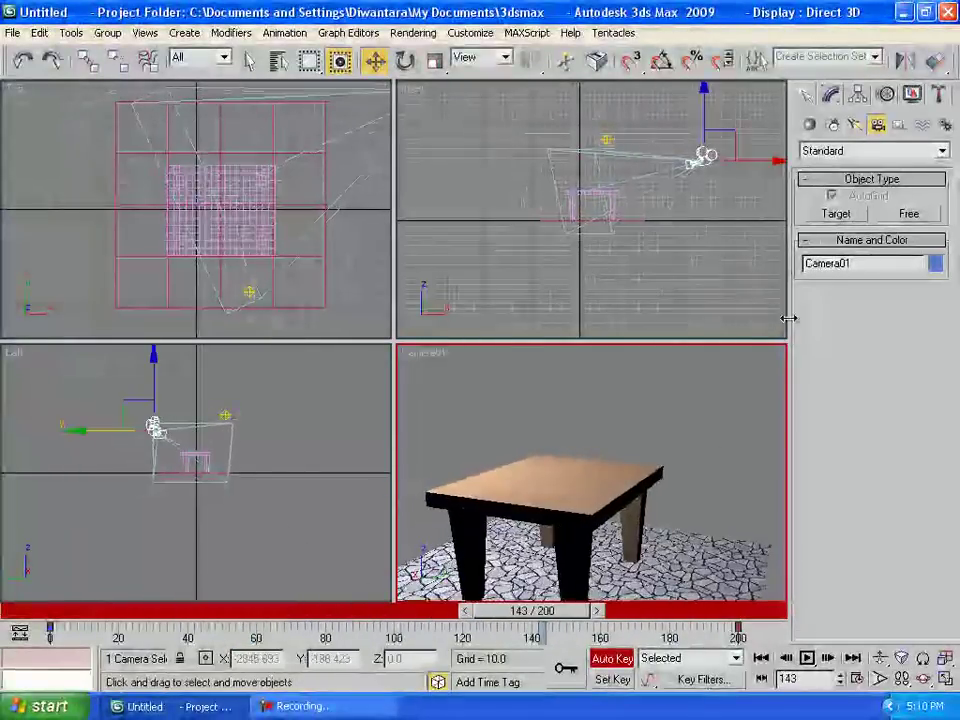